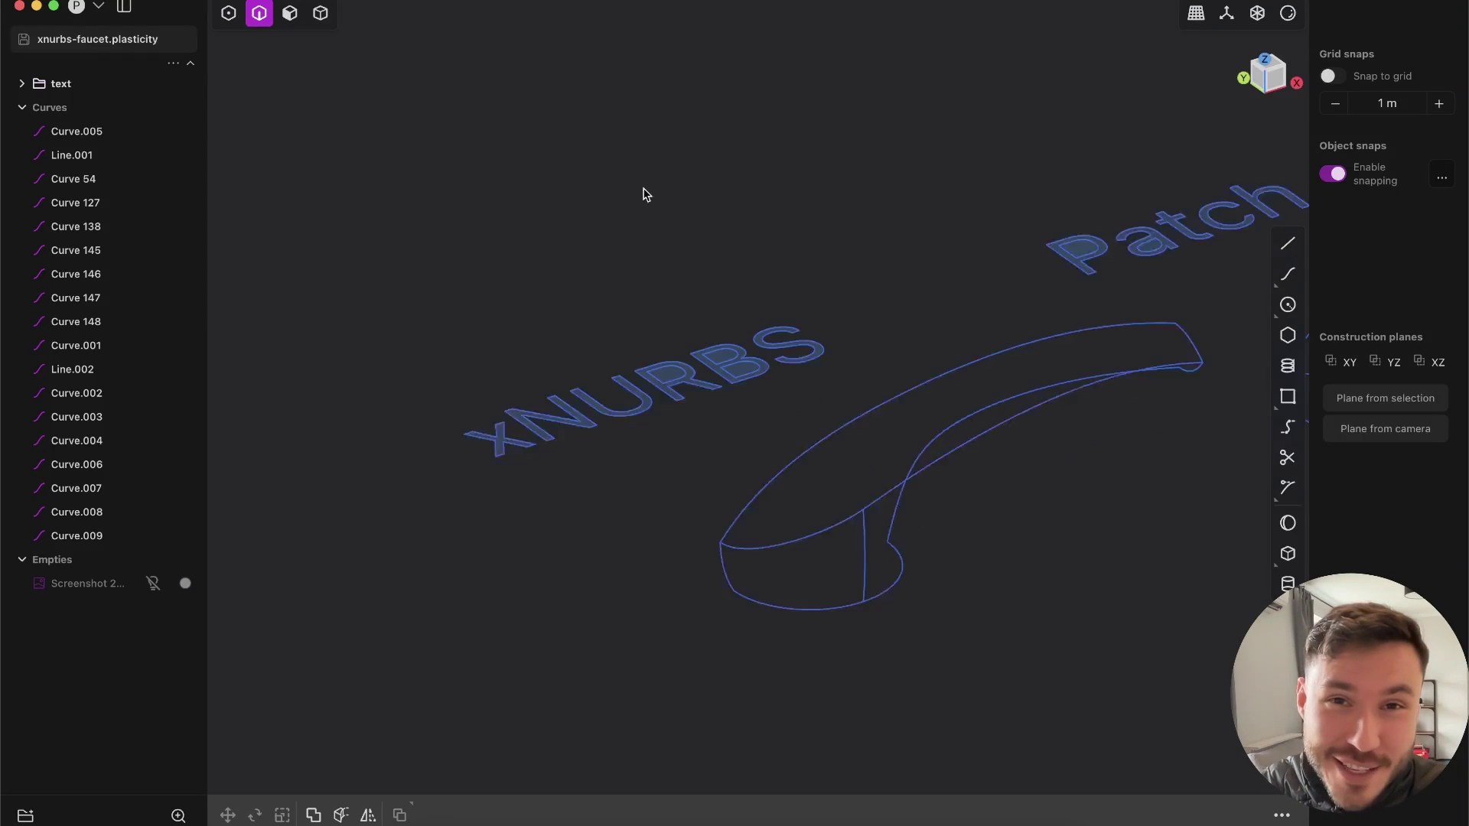
Examine the xNURBS label and the faucet curve frame belonging to it.
left_click_drag(367, 165, 807, 381)
middle_click_drag(1142, 67, 1000, 144, "shift")
middle_click_drag(535, 403, 791, 327, "shift")
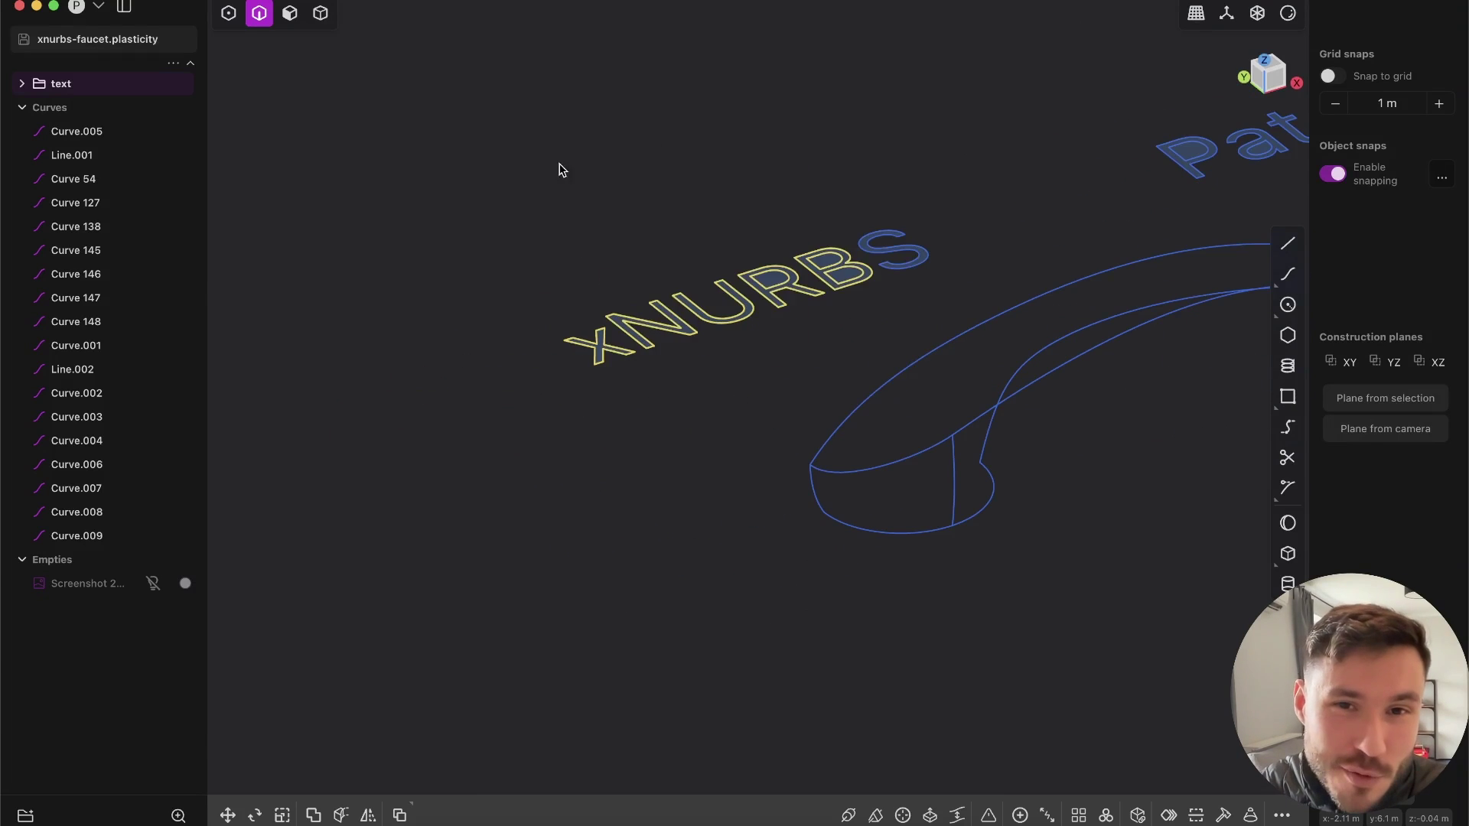
left_click_drag(553, 119, 939, 413)
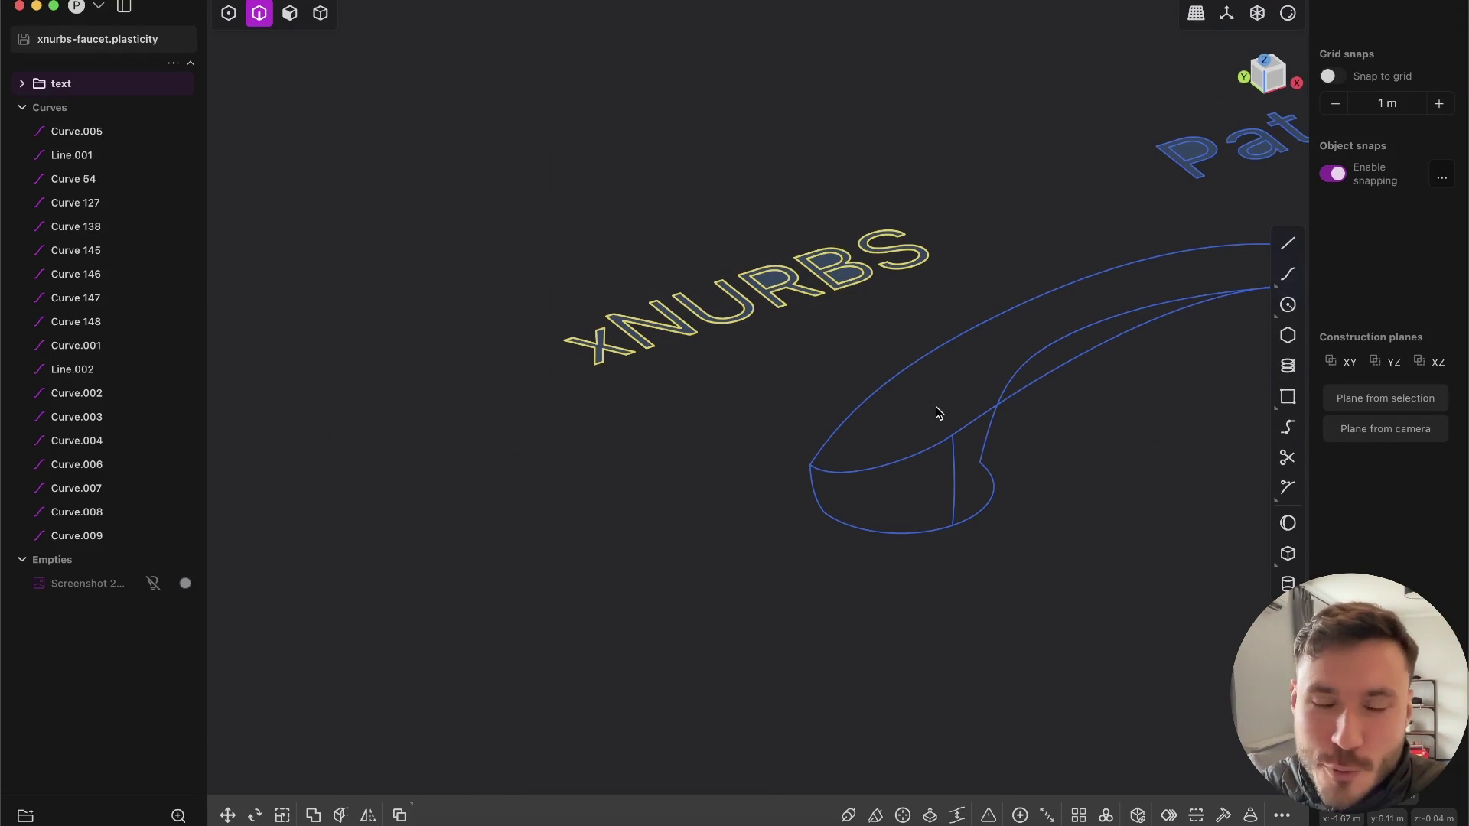
left_click(844, 363)
middle_click_drag(869, 269, 804, 270, "shift")
middle_click_drag(786, 373, 702, 343, "shift")
middle_click_drag(918, 423, 748, 410)
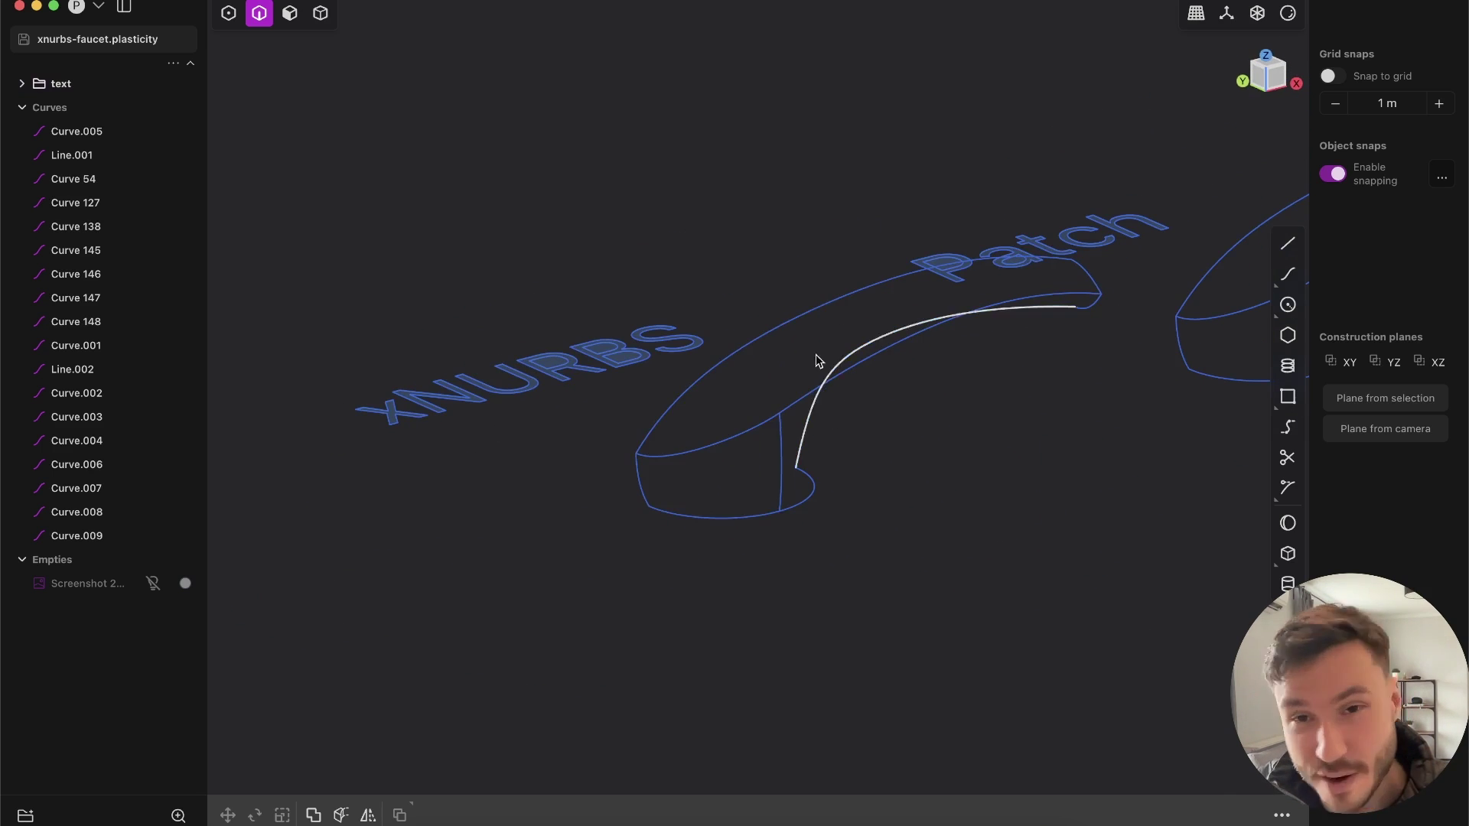
middle_click_drag(813, 363, 790, 456)
scroll(773, 413, "down", 3)
scroll(965, 332, "down", 3)
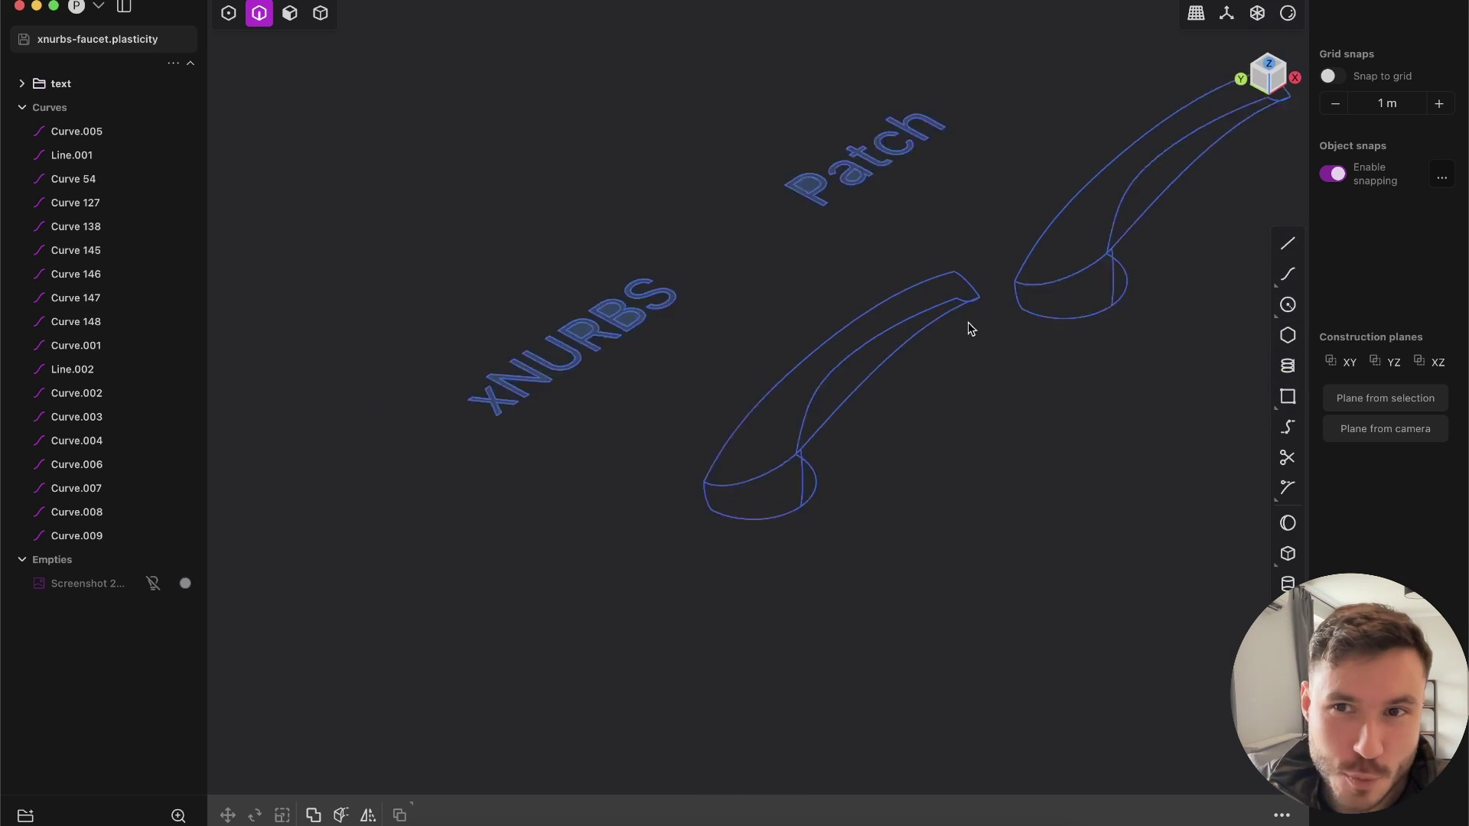
Compare the xNURBS and Patch faucet curve frames side by side.
scroll(969, 325, "down", 2)
middle_click_drag(1038, 271, 987, 315, "shift")
scroll(987, 315, "up", 4)
middle_click_drag(957, 375, 915, 404)
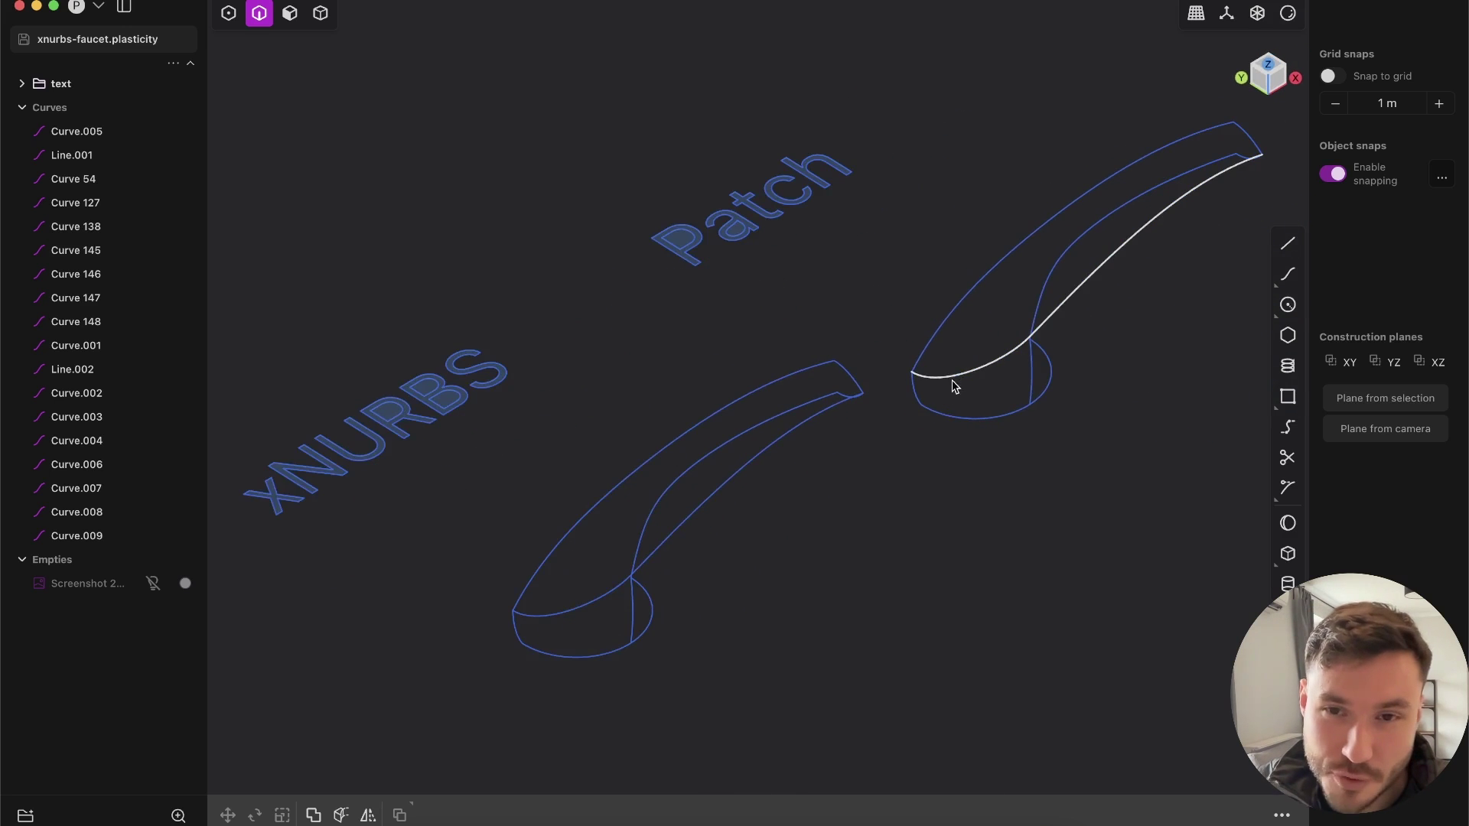
scroll(956, 390, "up", 2)
scroll(956, 390, "left", 2)
scroll(955, 401, "down", 3)
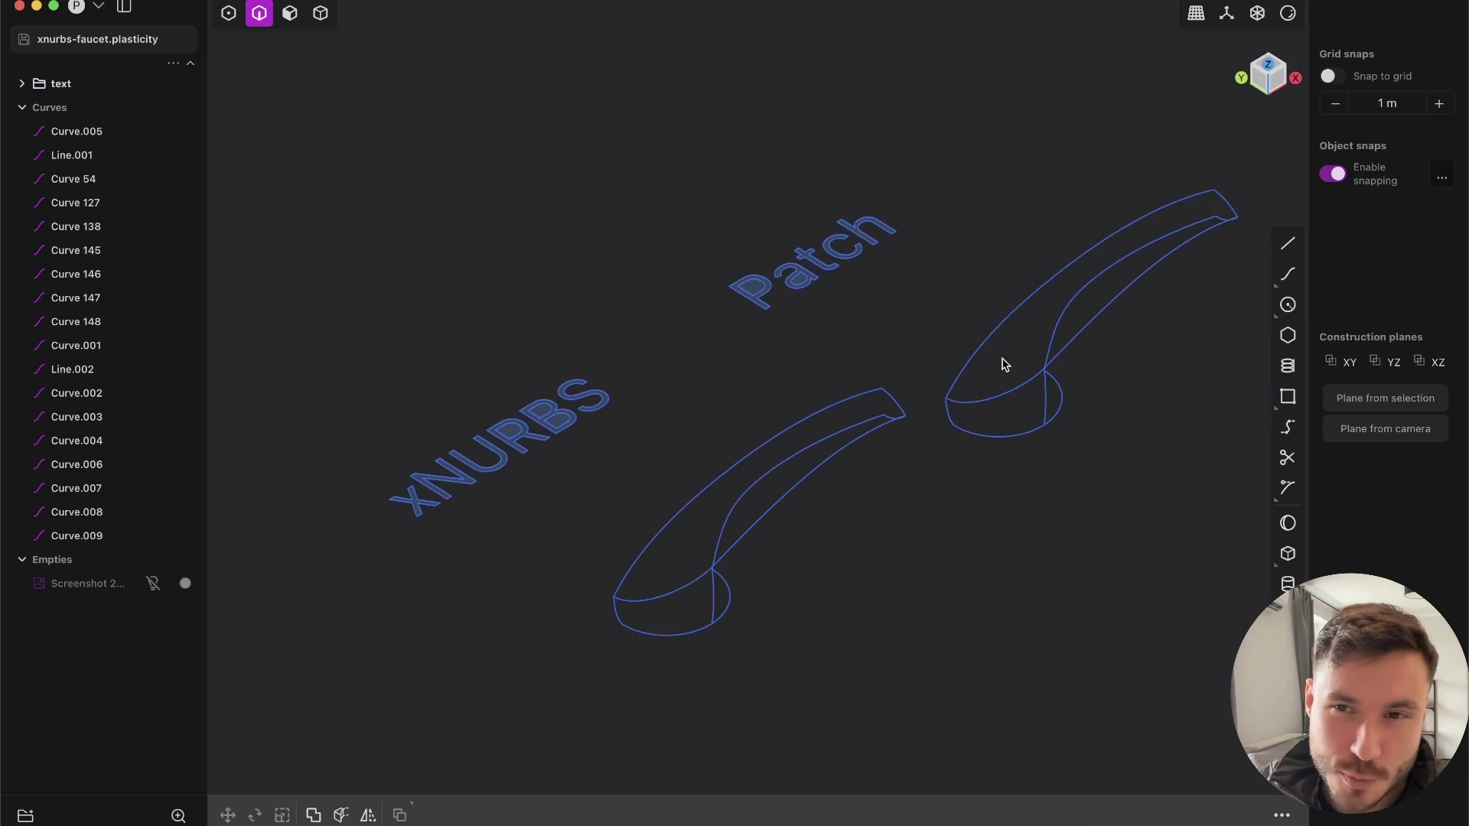
middle_click_drag(1000, 359, 993, 329)
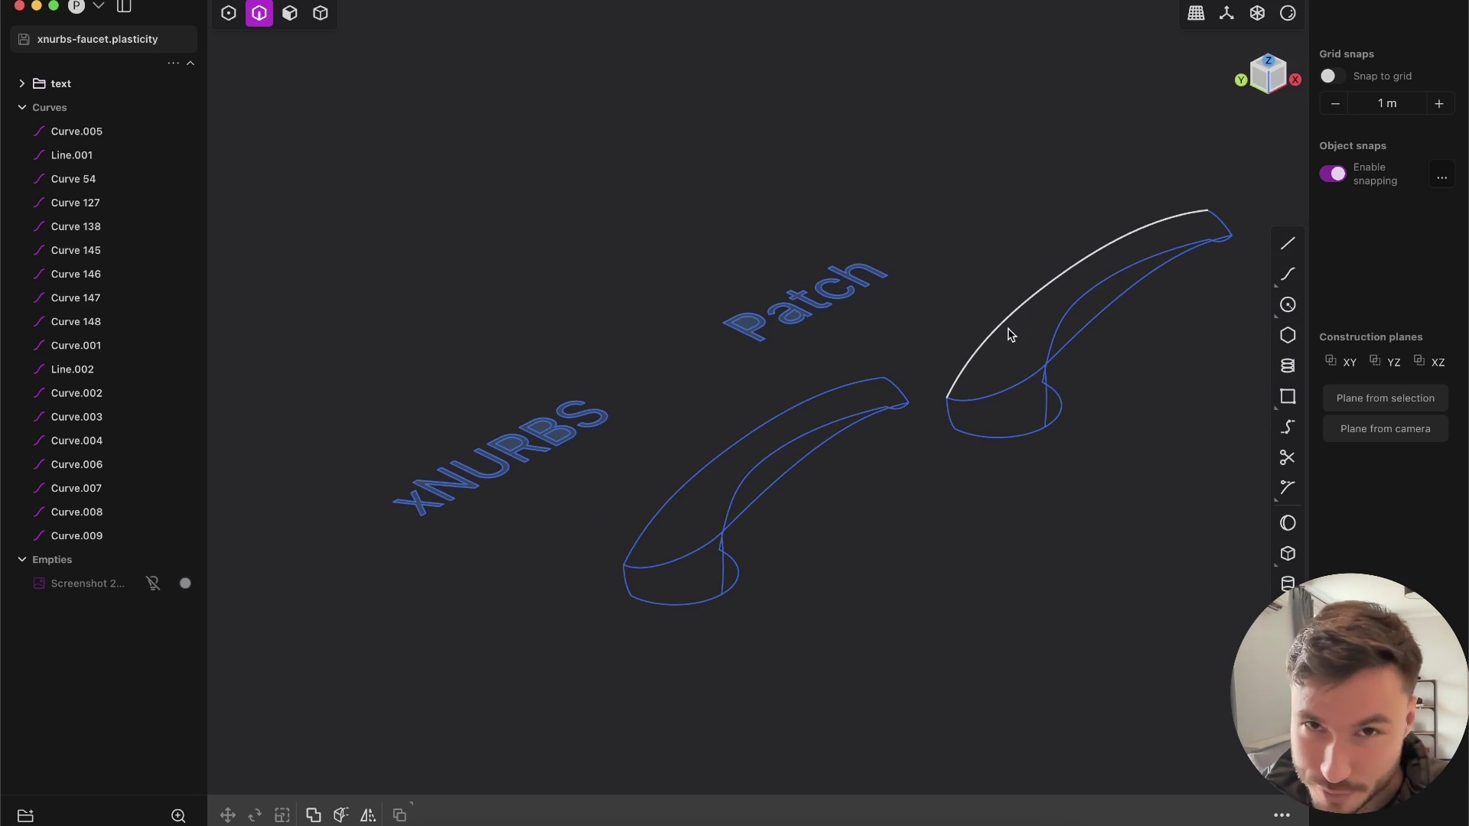
middle_click_drag(687, 342, 732, 268, "shift")
scroll(732, 268, "down", 2)
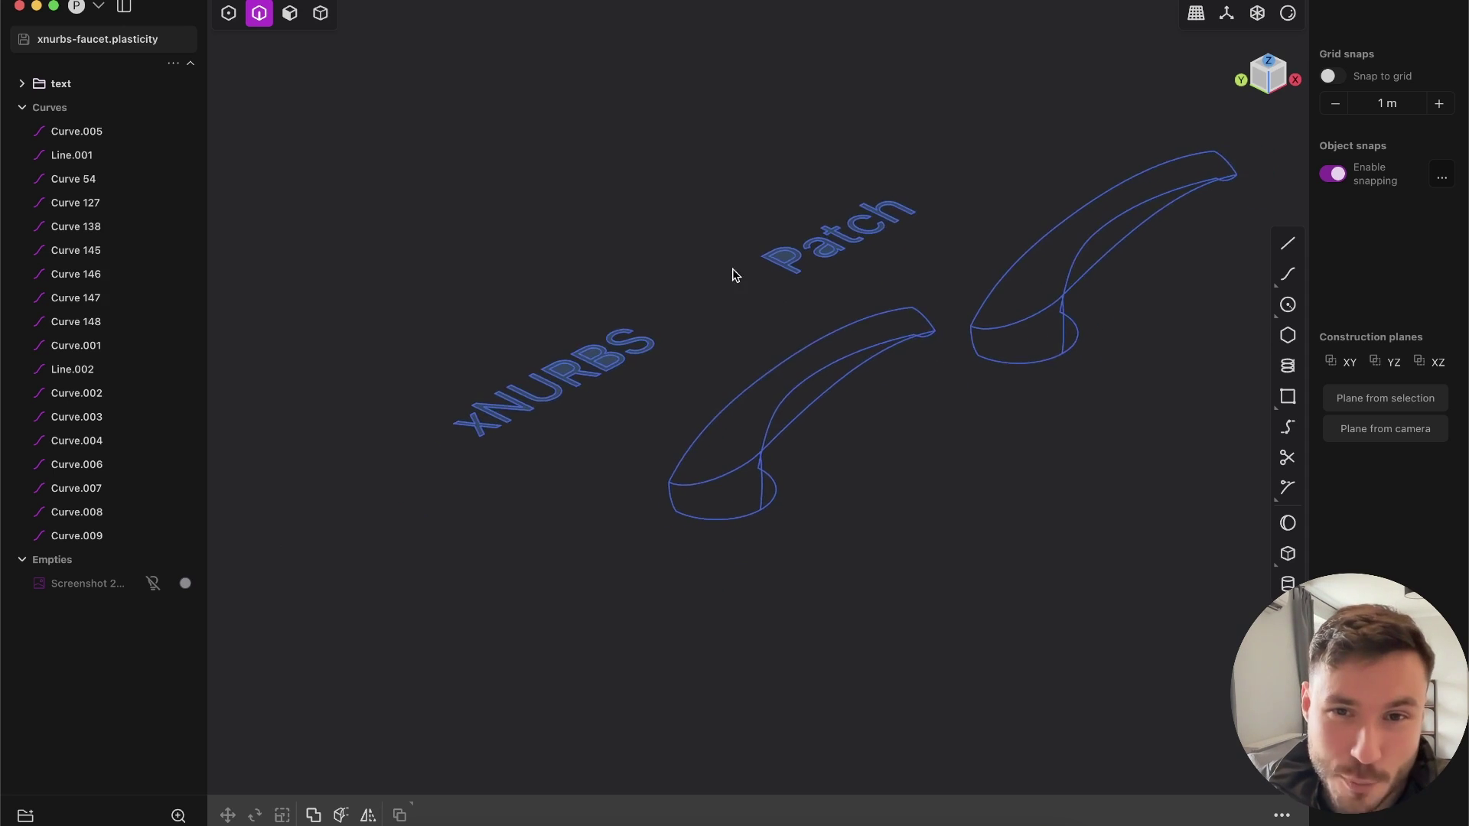
middle_click_drag(784, 369, 816, 284, "shift")
scroll(815, 283, "down", 1)
scroll(789, 383, "up", 3)
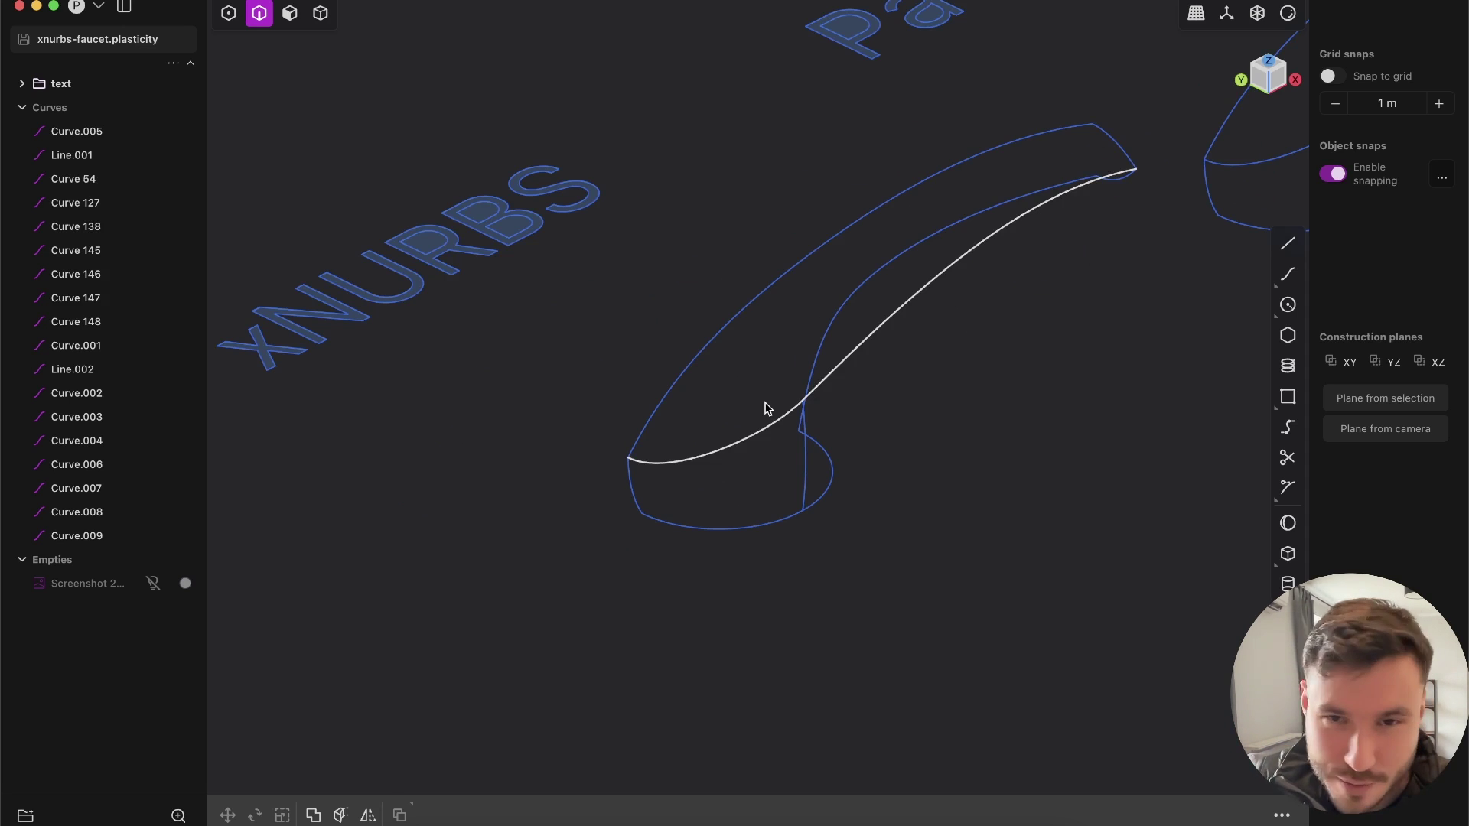
Inspect the curves of the xNURBS frame up close and check which label belongs to each frame.
scroll(656, 431, "up", 2)
scroll(655, 431, "left", 2)
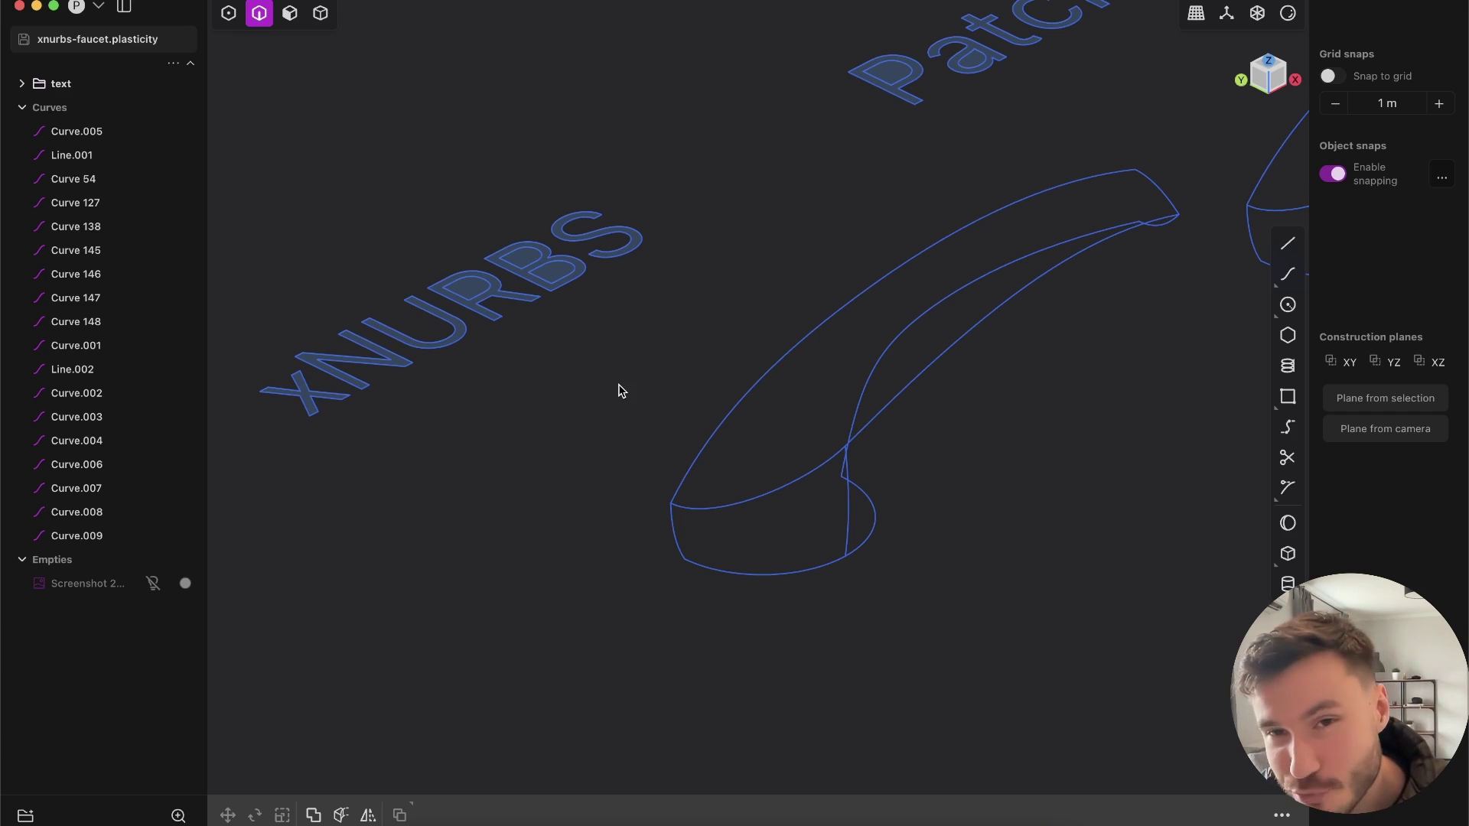
scroll(689, 405, "right", 2)
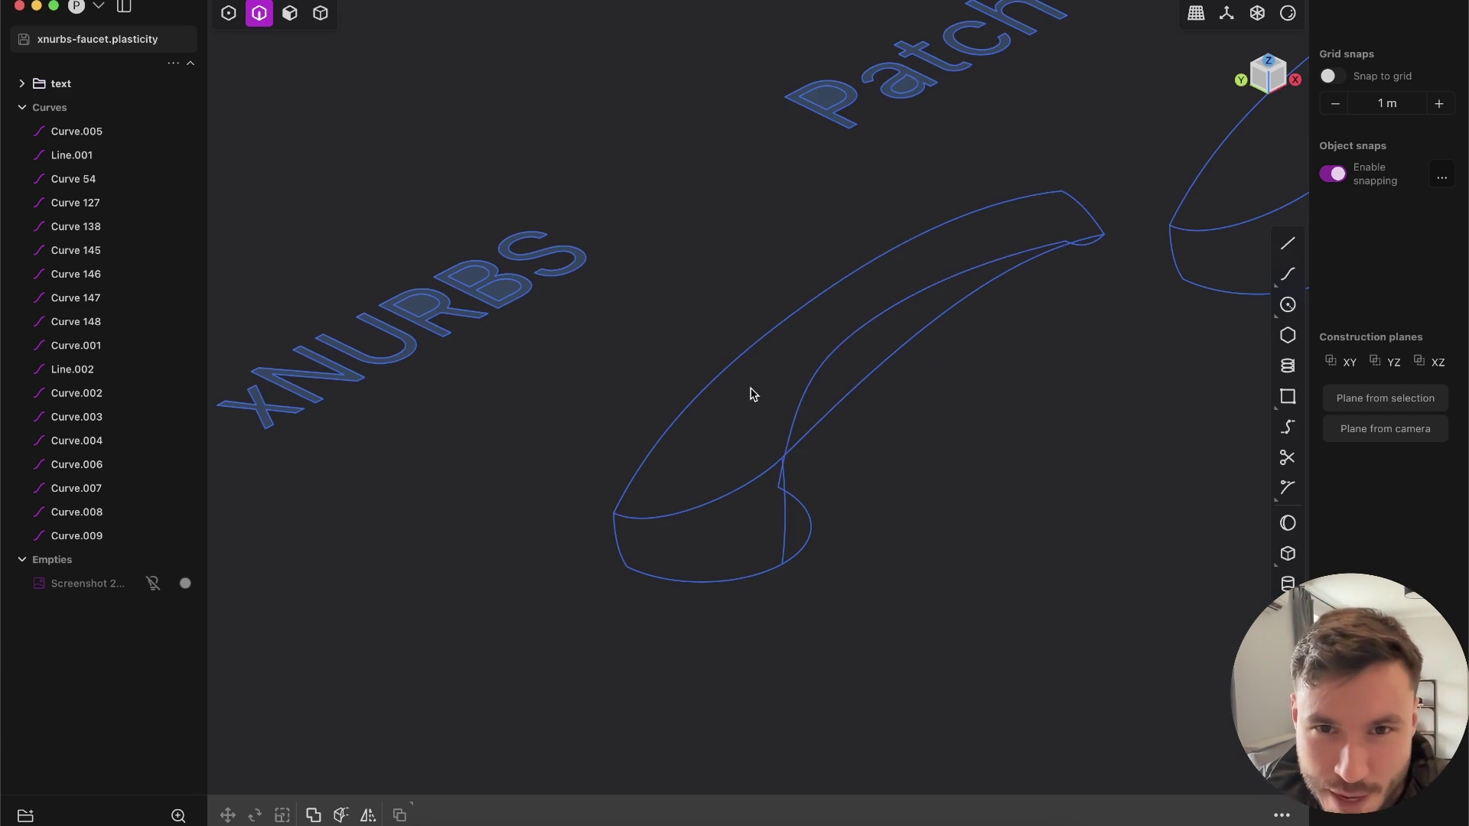
scroll(758, 398, "up", 5)
scroll(755, 413, "down", 5)
middle_click_drag(892, 344, 806, 338)
left_click_drag(470, 205, 796, 351)
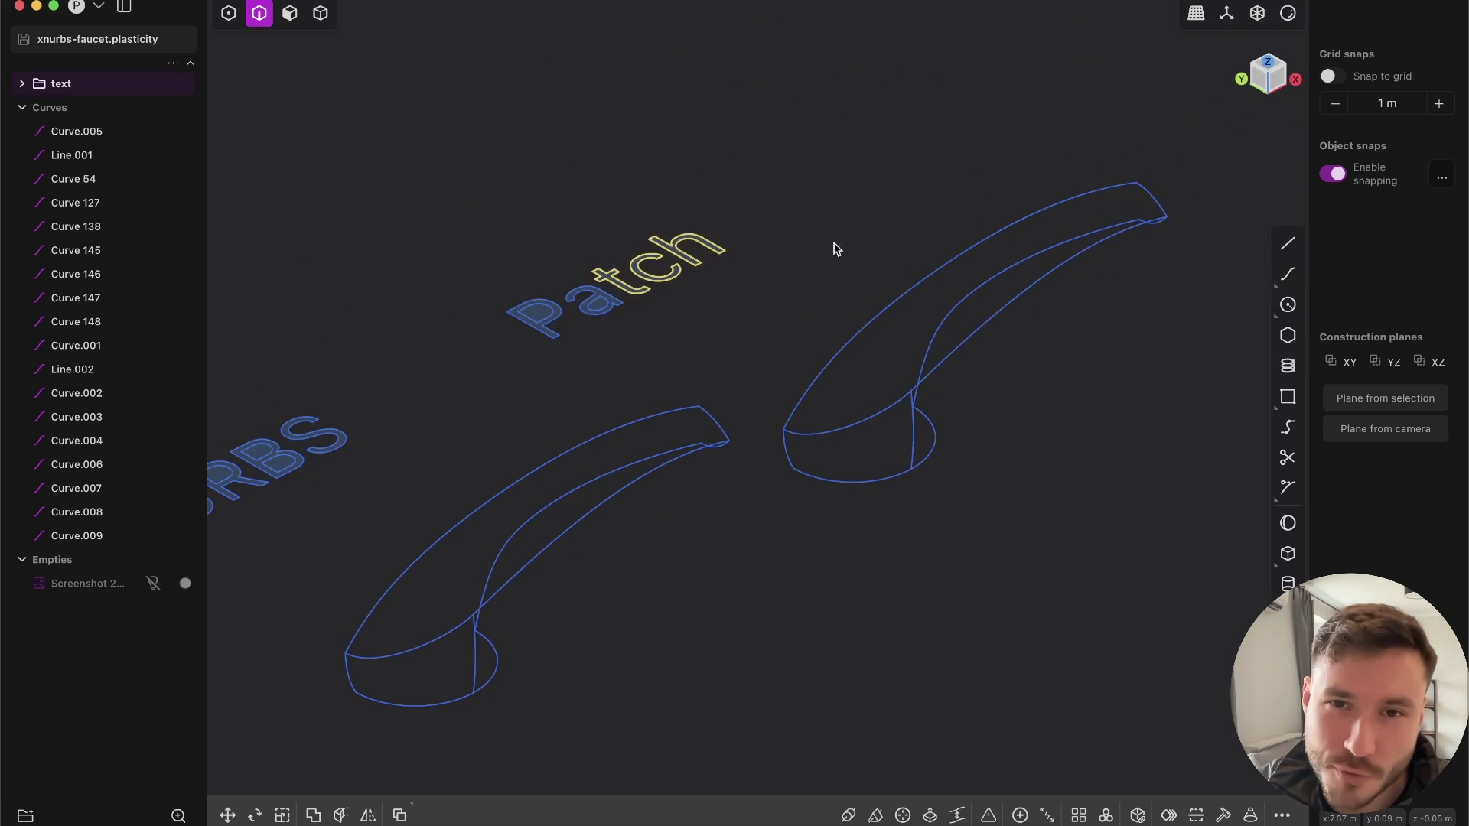
left_click(734, 299)
middle_click_drag(676, 462, 897, 386, "shift")
left_click_drag(269, 339, 528, 589)
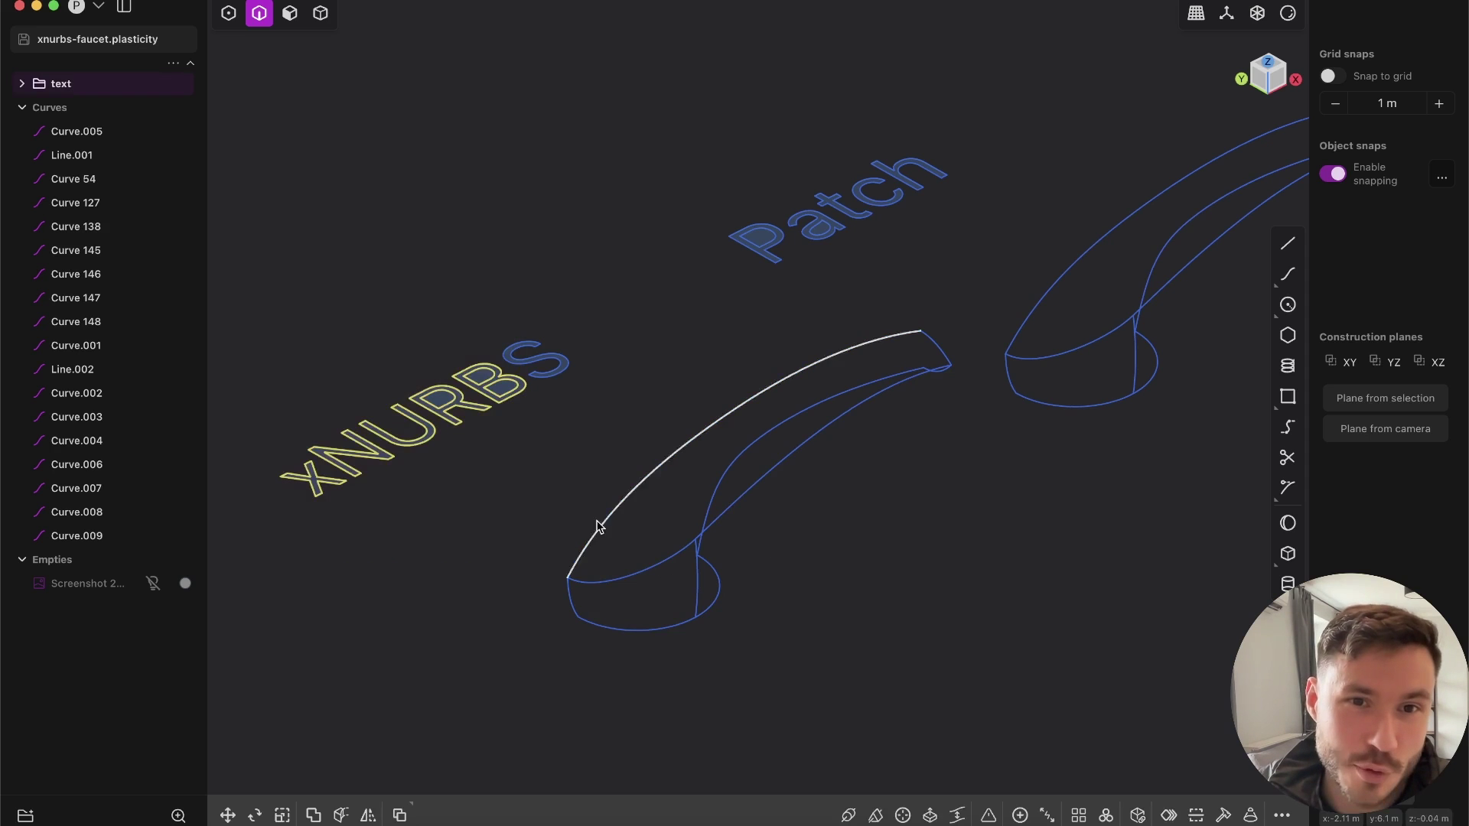
middle_click_drag(590, 429, 819, 341, "shift")
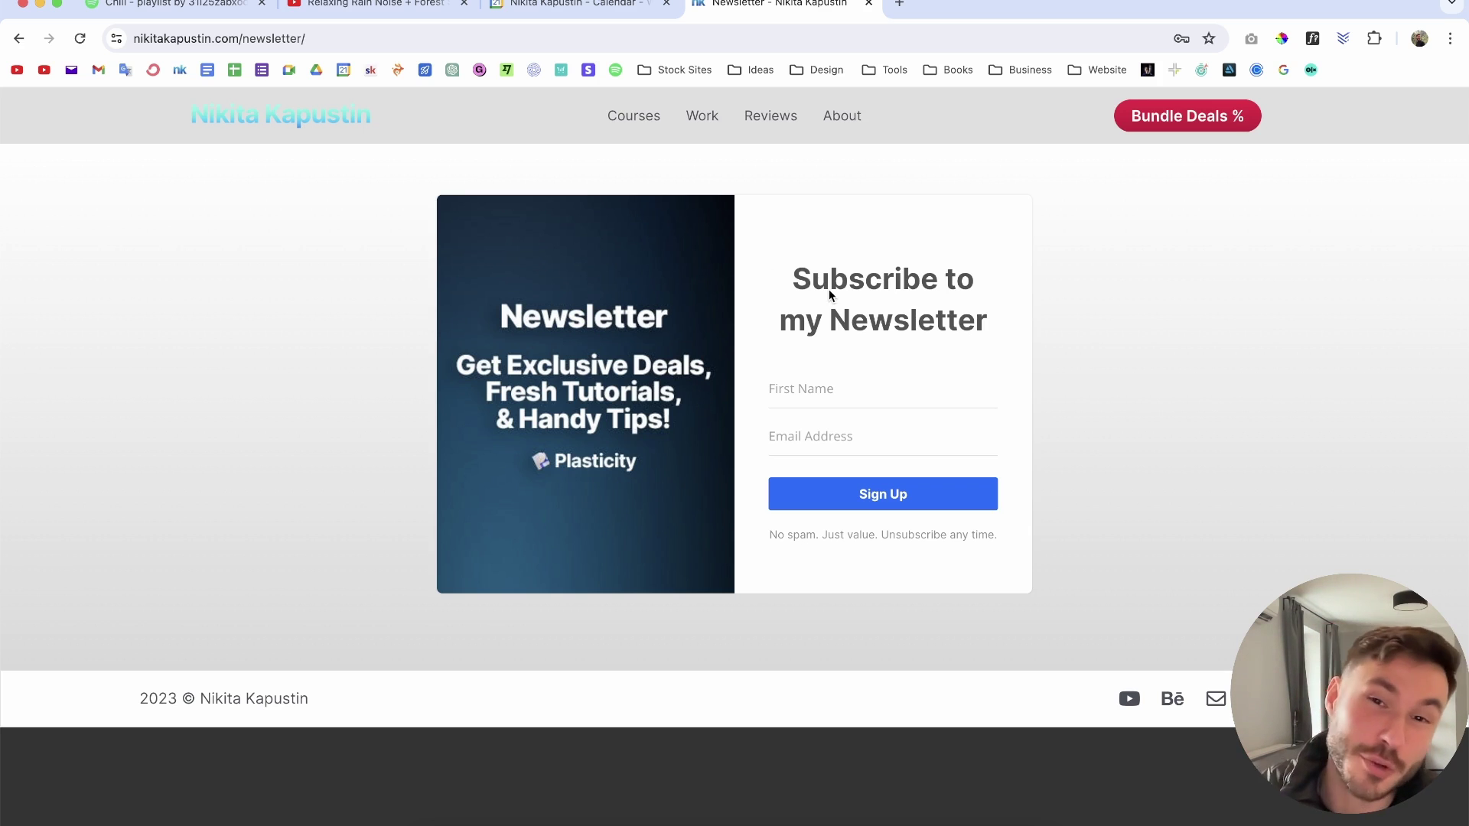
left_click_drag(791, 288, 1019, 337)
left_click(1024, 325)
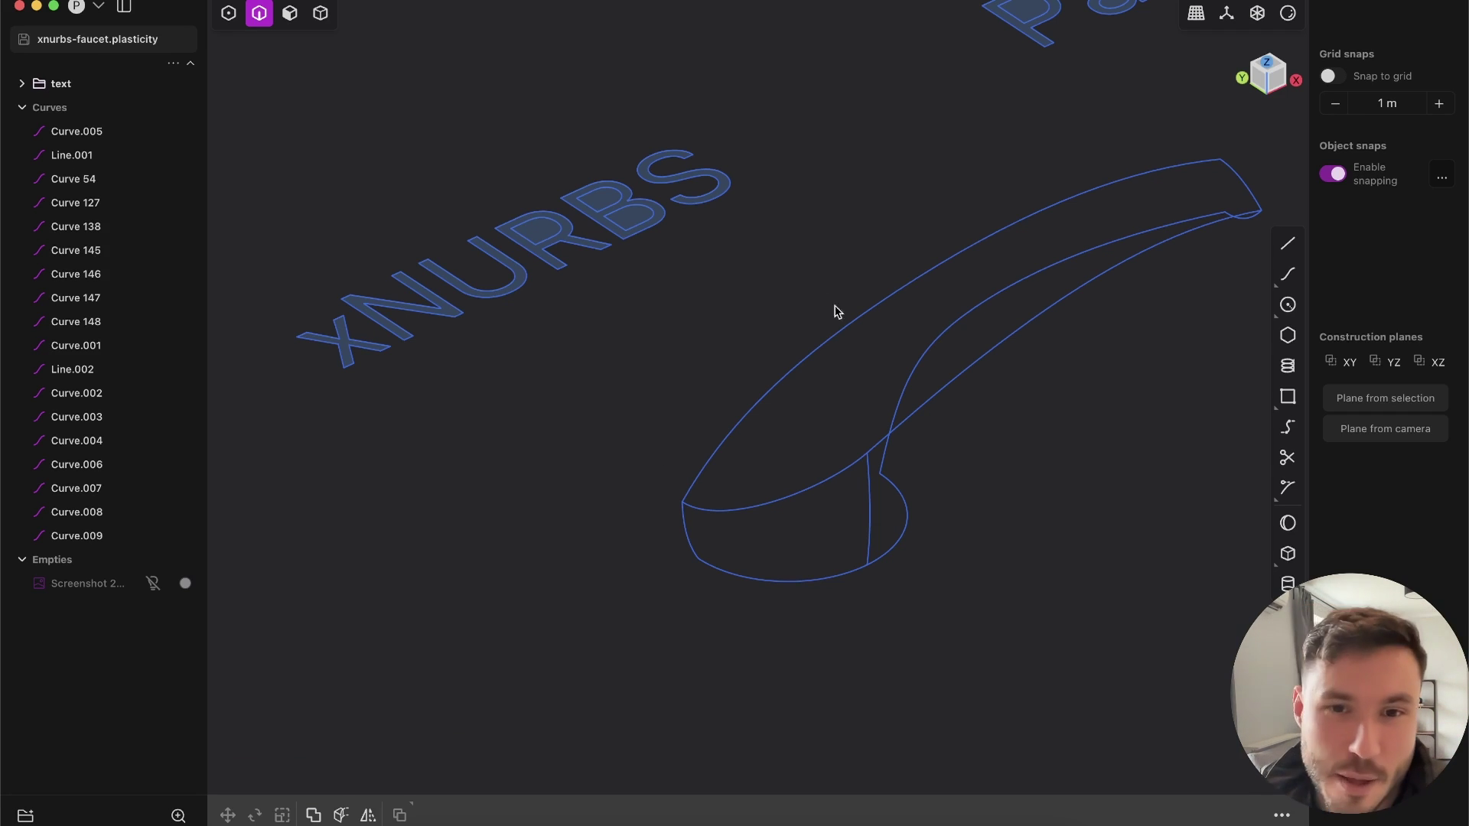
scroll(750, 453, "down", 3)
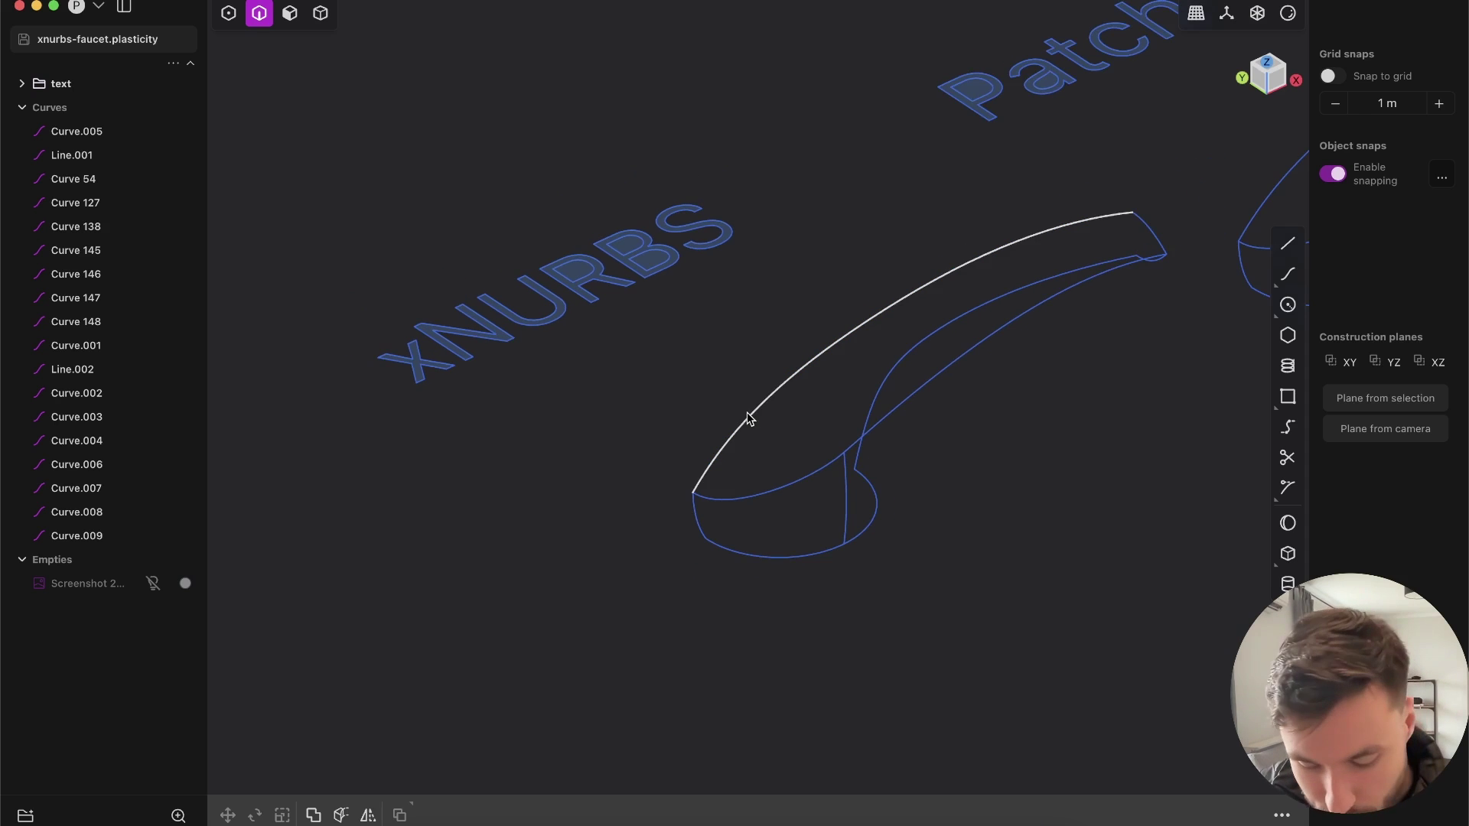
type("f")
type("xnur")
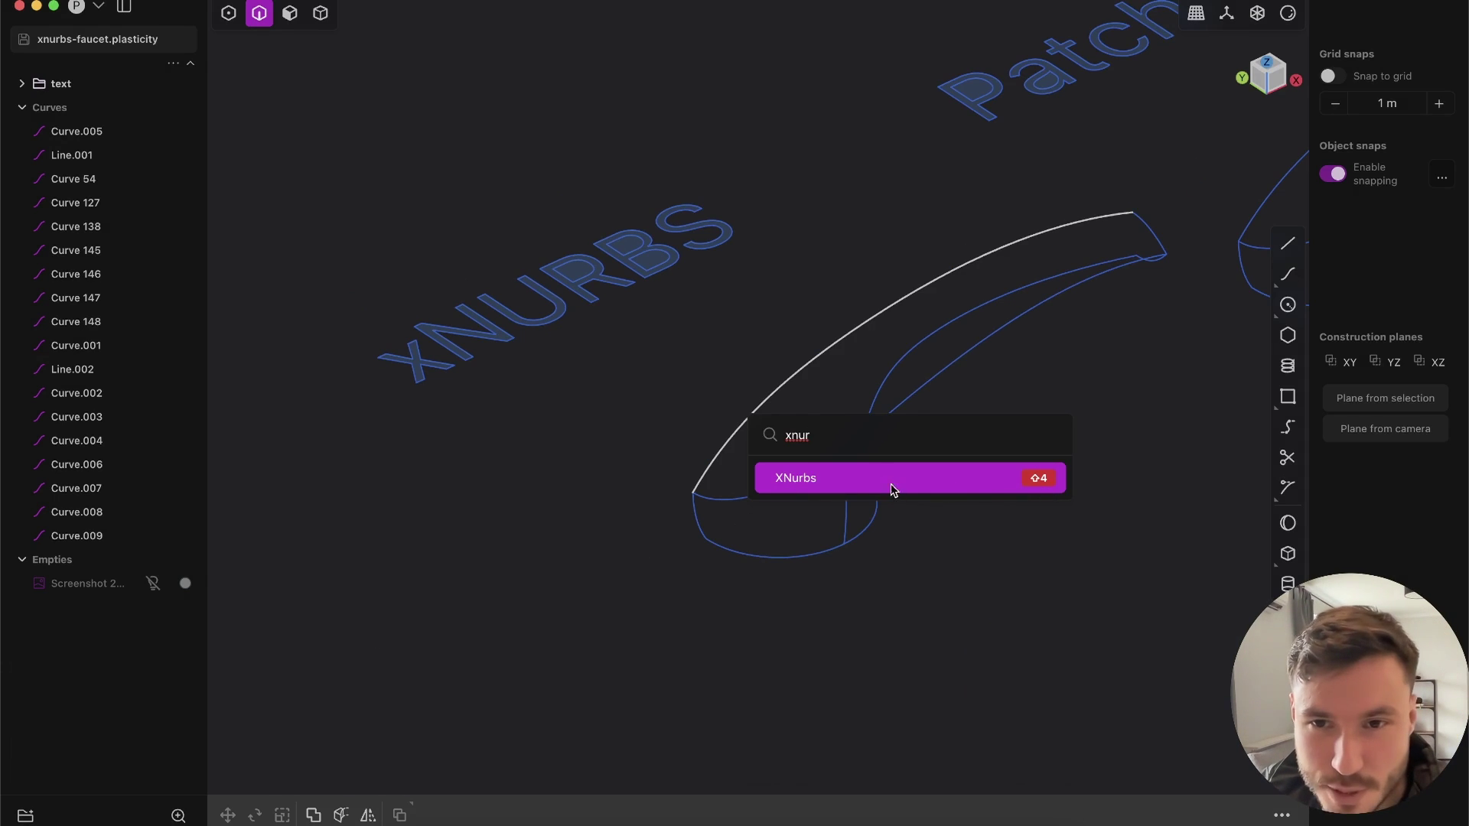
key("Return")
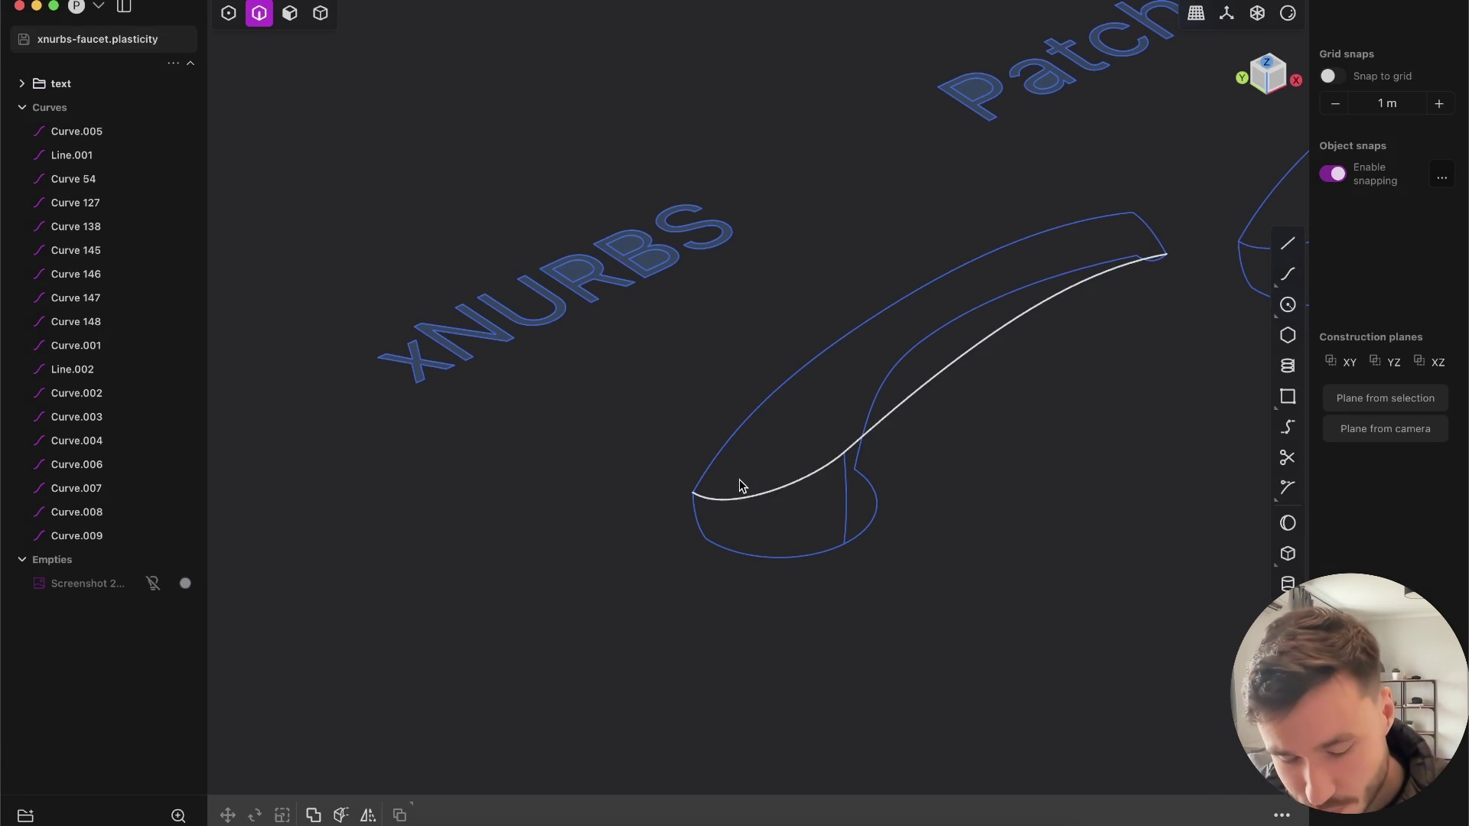
middle_click_drag(765, 511, 699, 498, "shift")
scroll(699, 498, "up", 4)
left_click(680, 482)
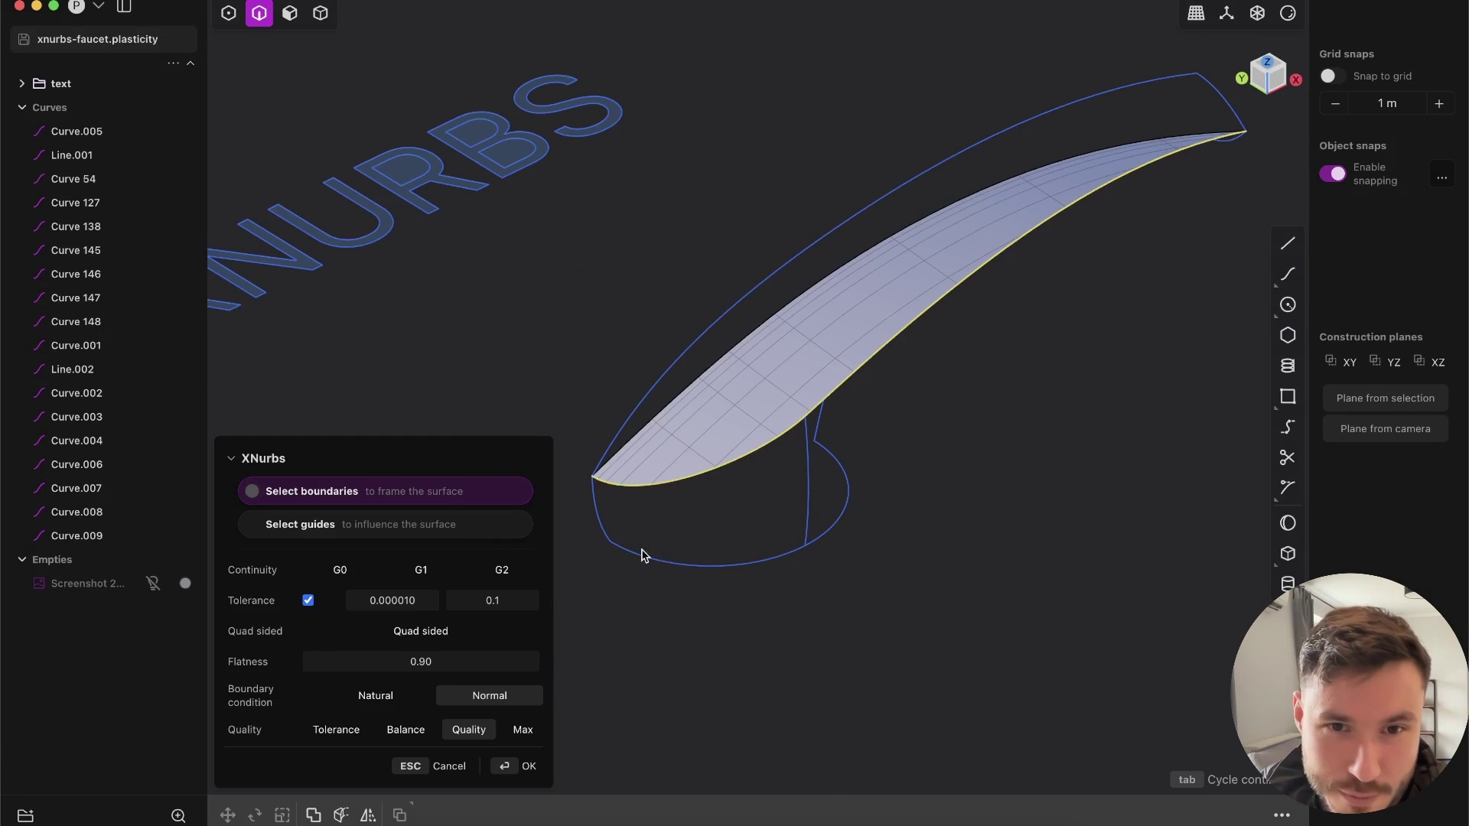
left_click(603, 528)
left_click(718, 569)
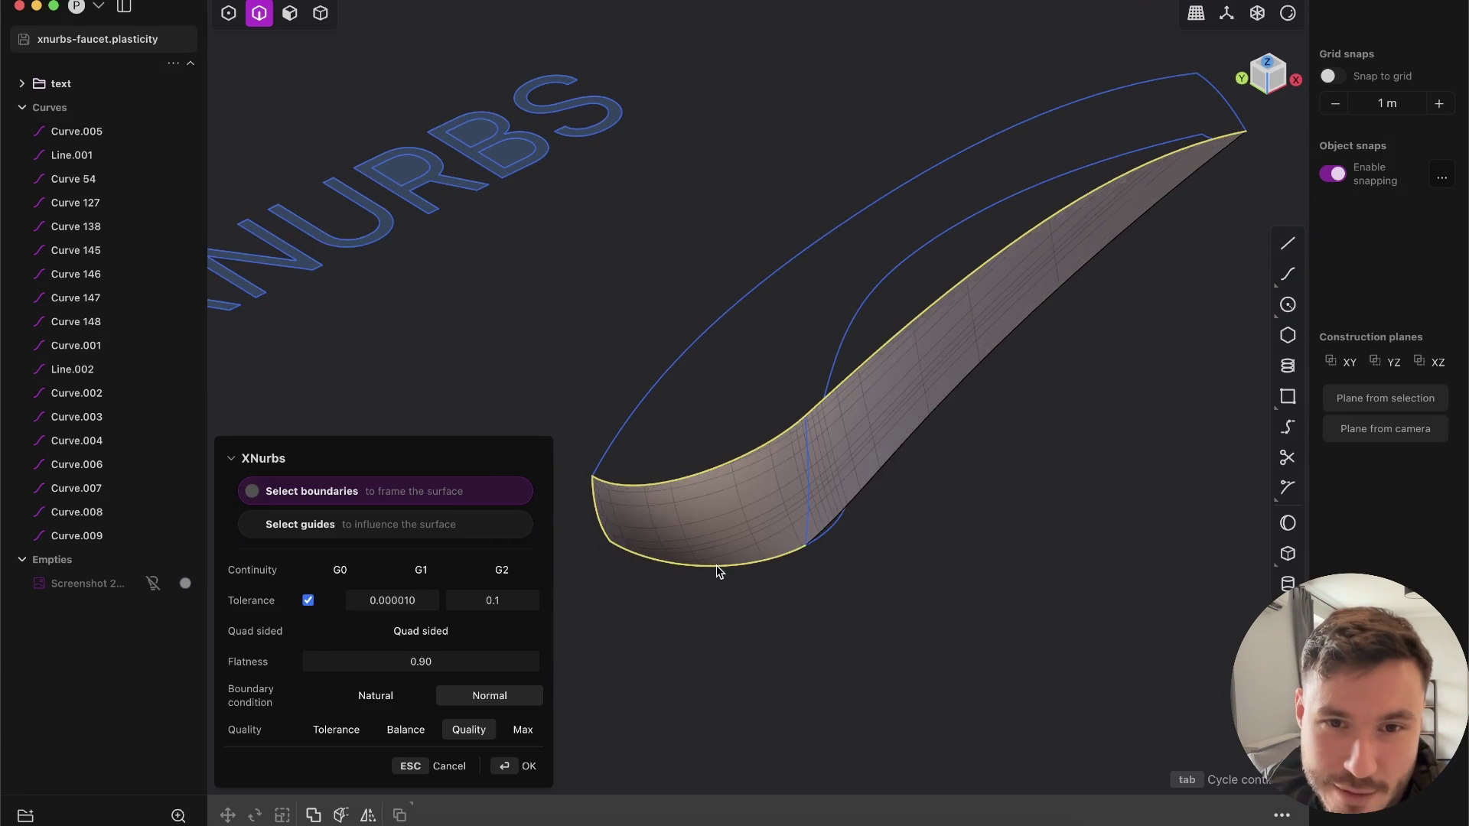
middle_click_drag(718, 574, 688, 466)
middle_click_drag(865, 577, 908, 498)
middle_click_drag(842, 459, 834, 629)
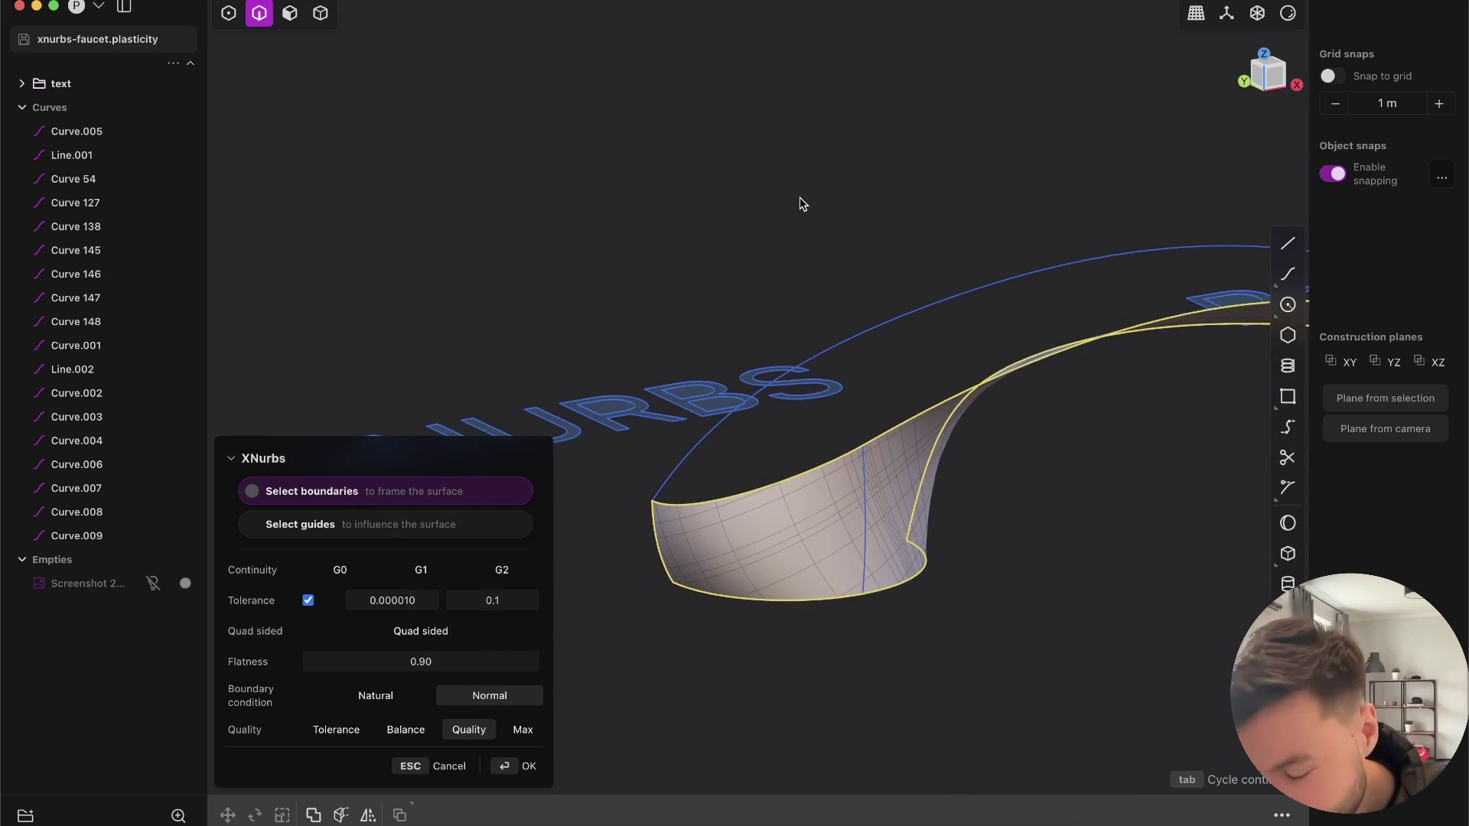
key("Escape")
Extrude the centre-plane profile curves of both faucets into narrow helper sheets and remove the source curves.
middle_click_drag(787, 600, 915, 432)
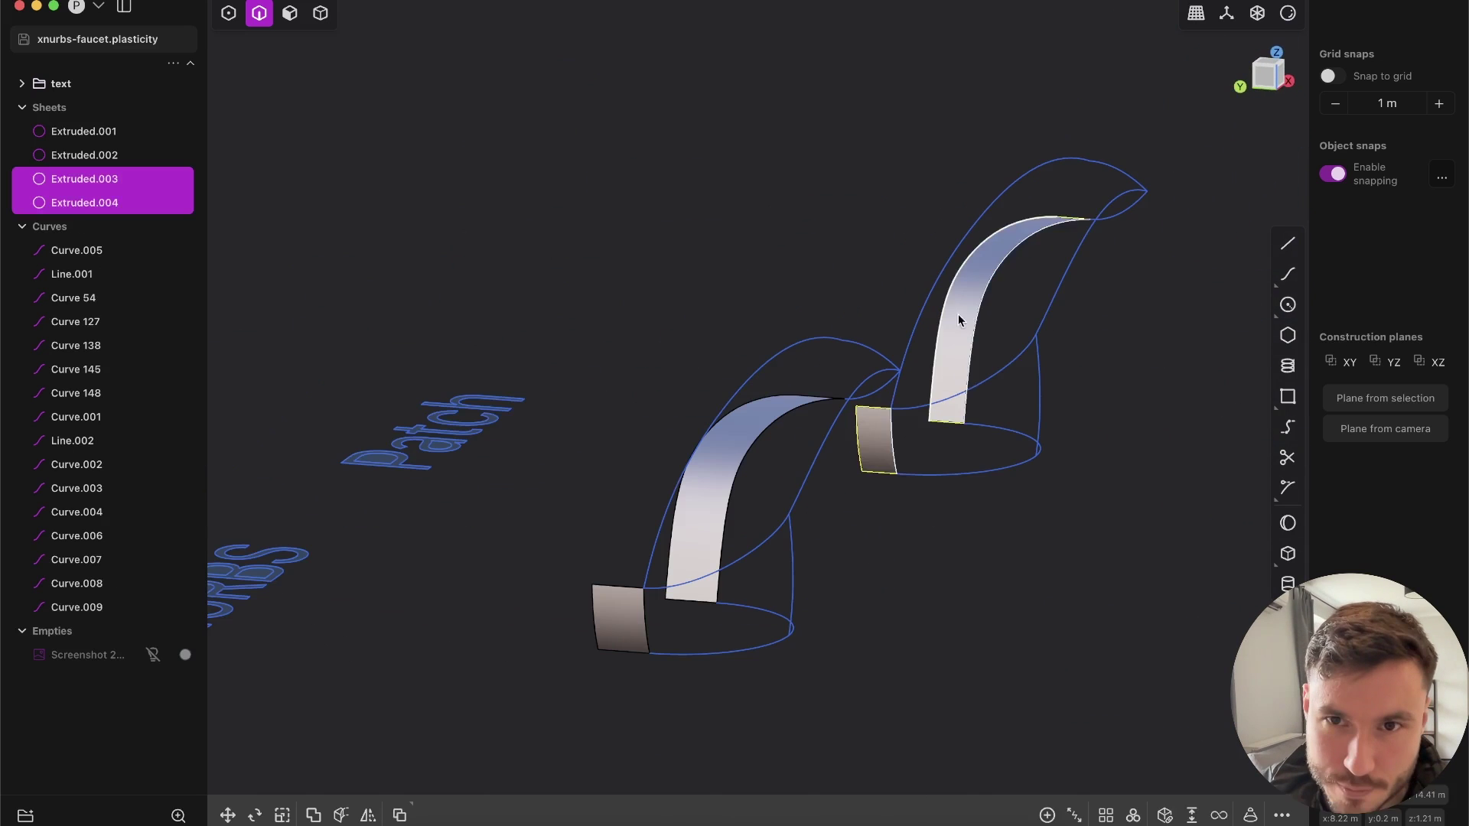
key("Escape")
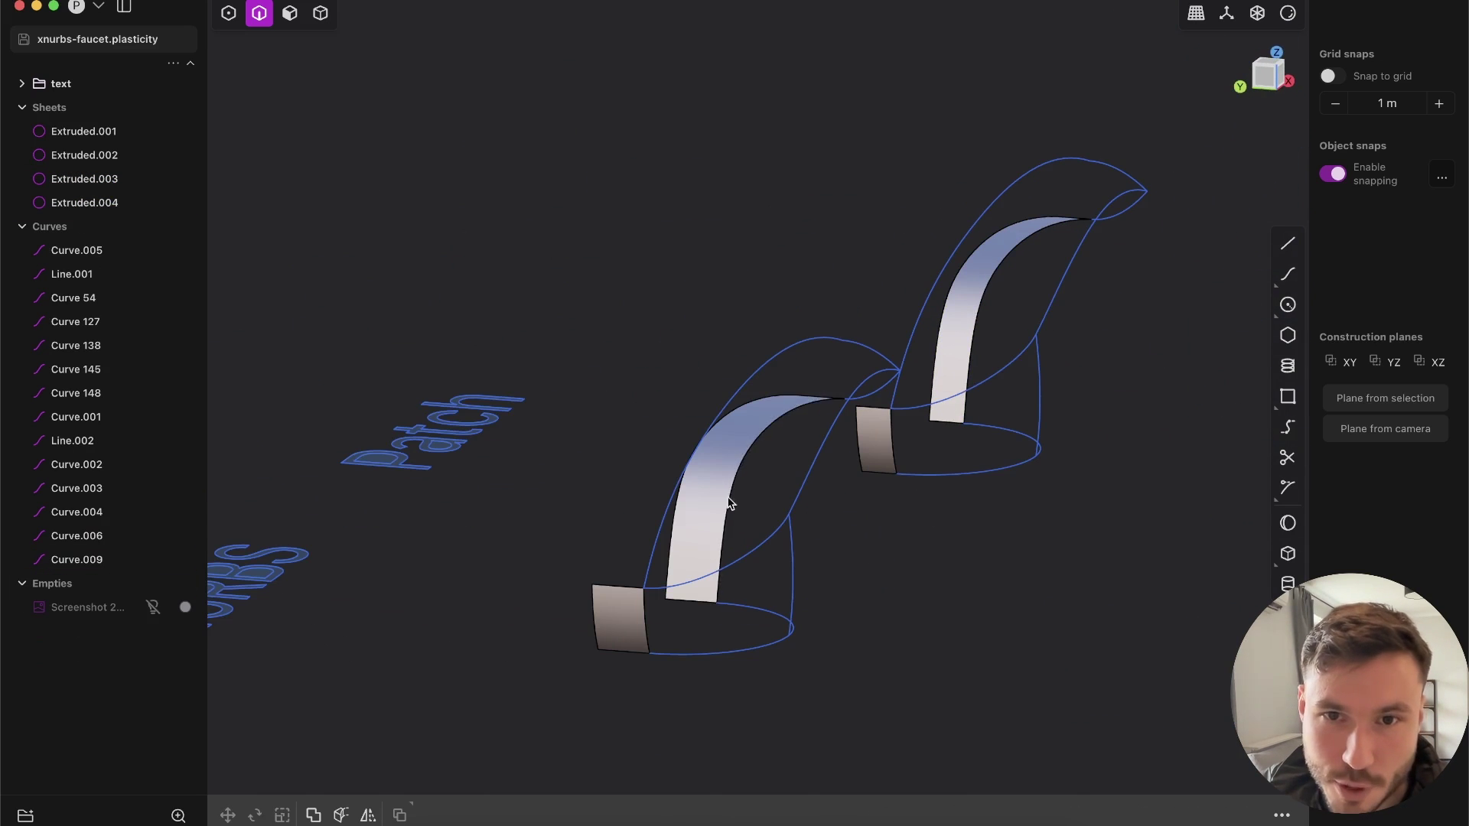
middle_click_drag(727, 512, 921, 230)
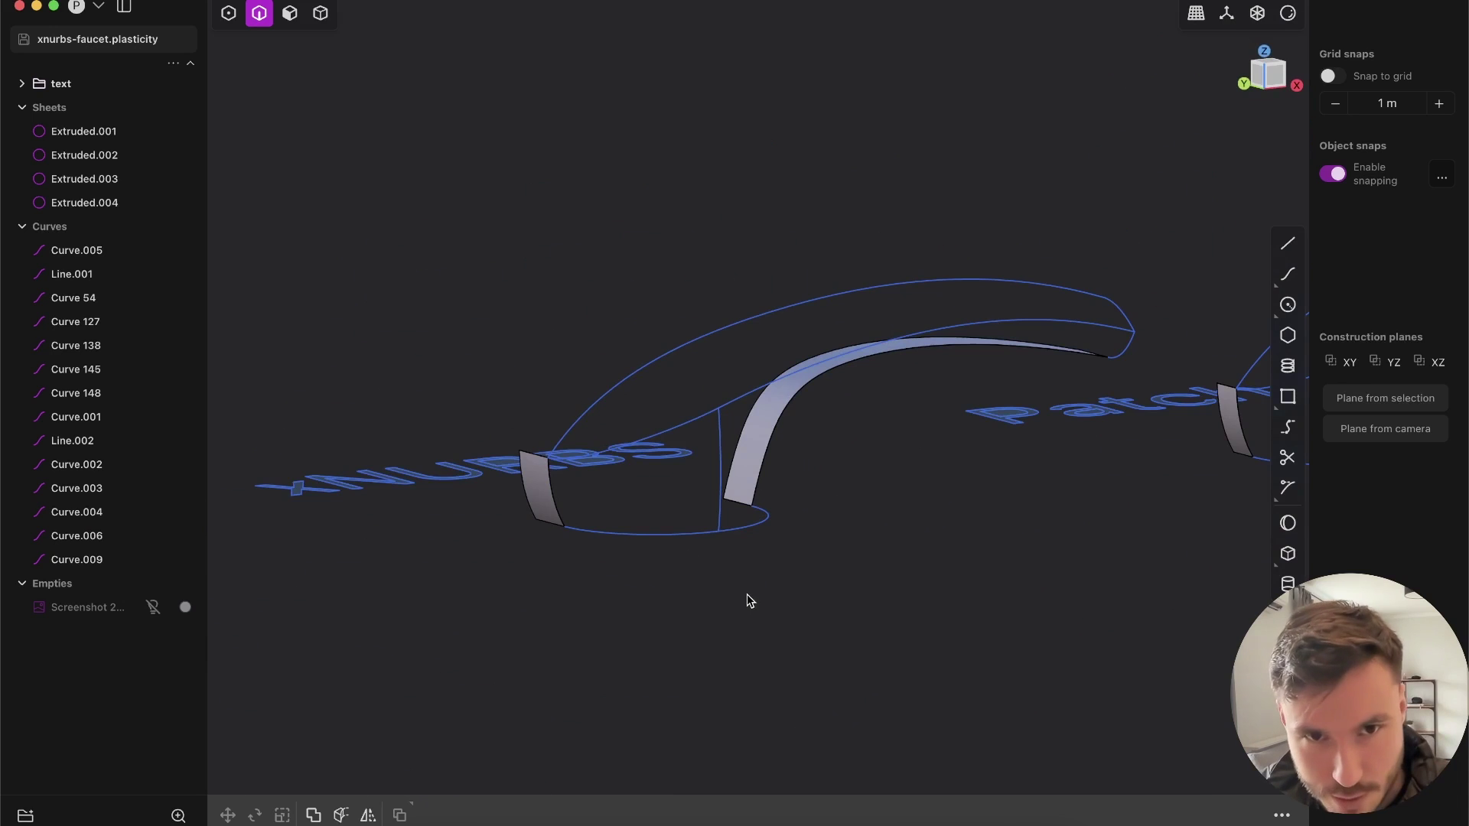
Build an XNurbs surface on the xNURBS faucet from the helper sheet edges and its outline curves, with G2 continuity at the sheet edges.
key("shift+p")
middle_click_drag(662, 521, 766, 454, "shift")
scroll(781, 435, "up", 3)
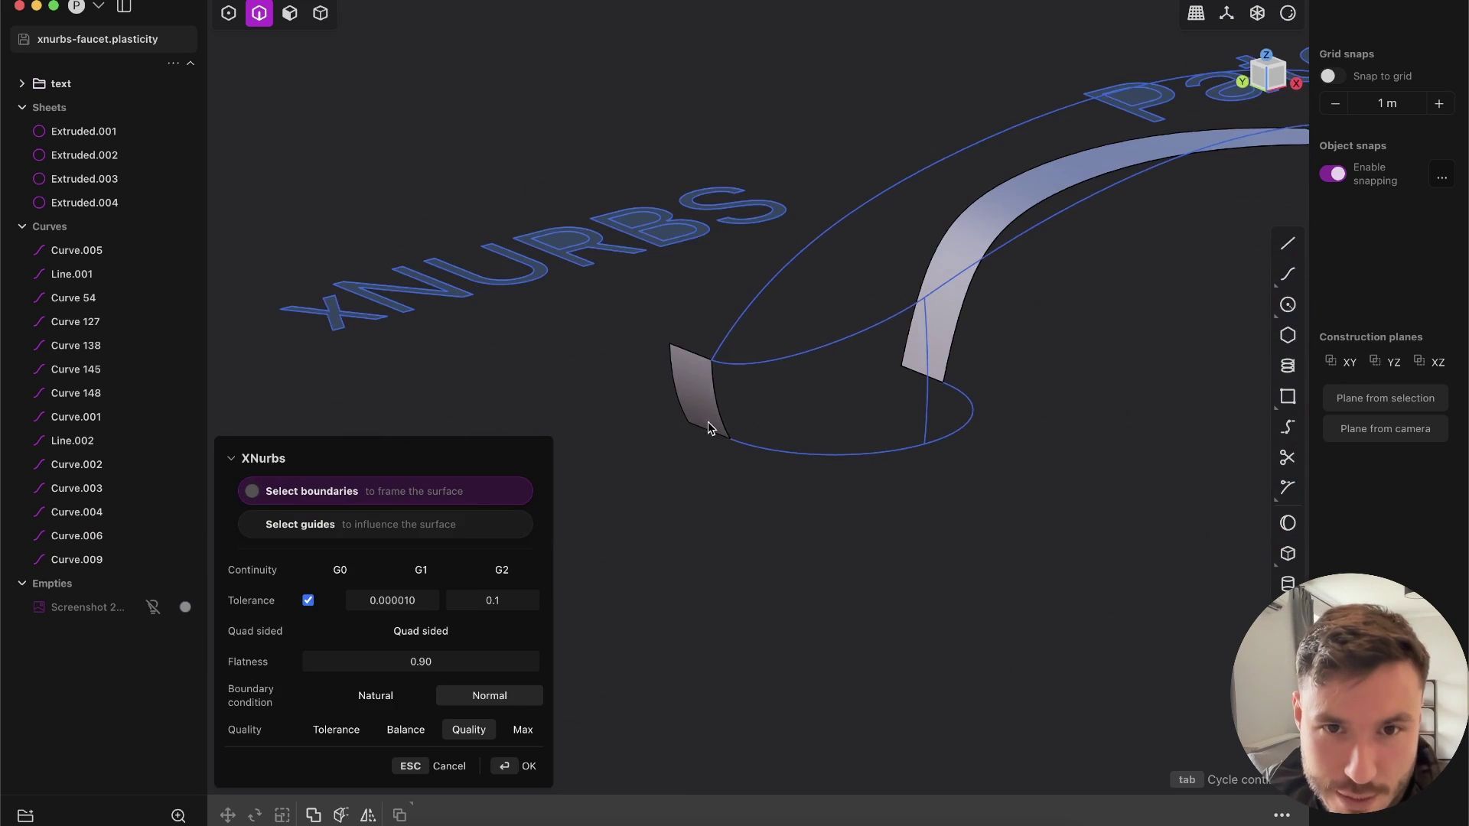
left_click(721, 415)
left_click(818, 457)
middle_click_drag(941, 442, 814, 597, "shift")
left_click(830, 497)
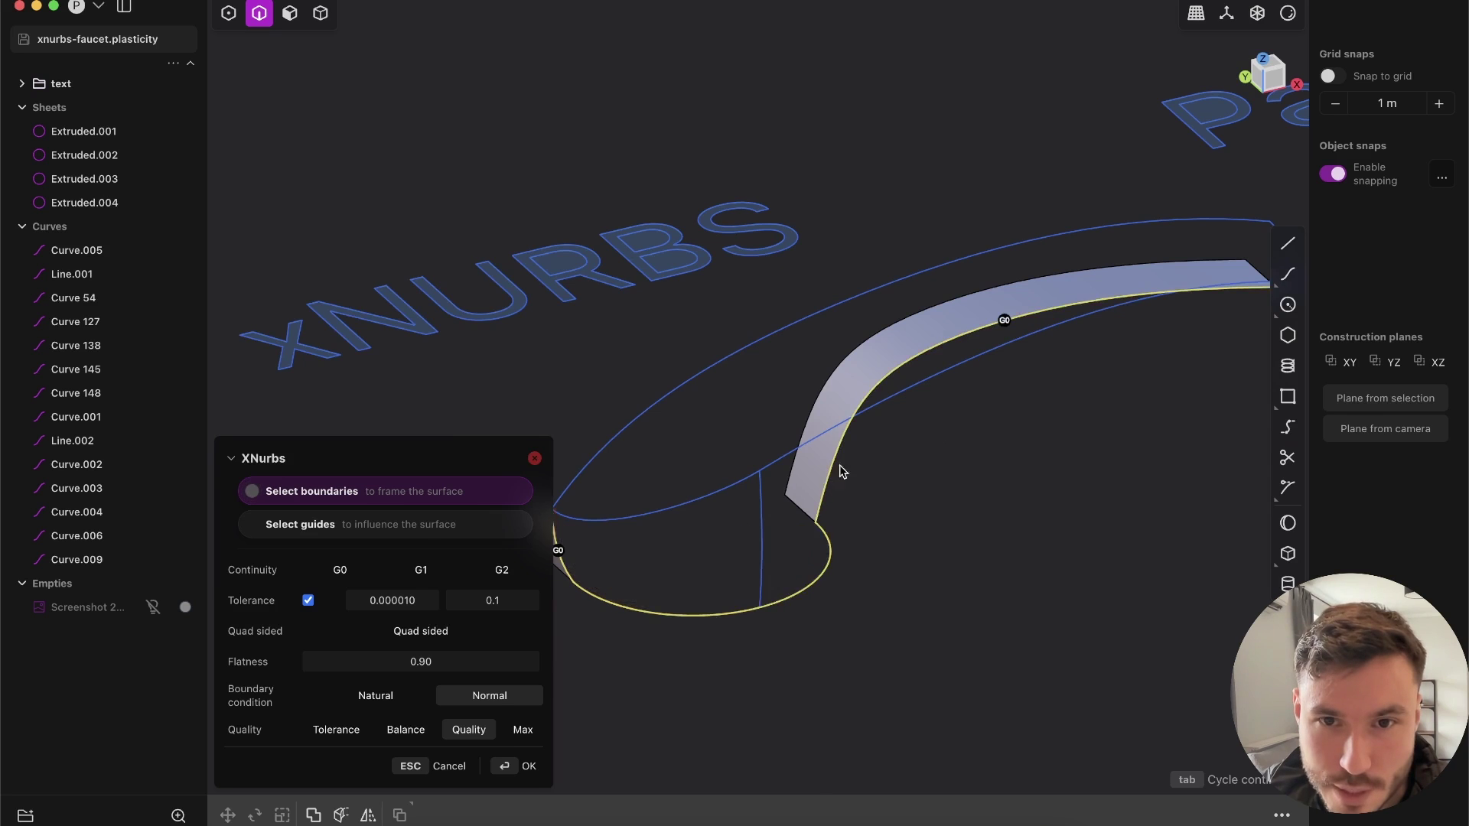
middle_click_drag(834, 471, 860, 439)
left_click(1156, 302)
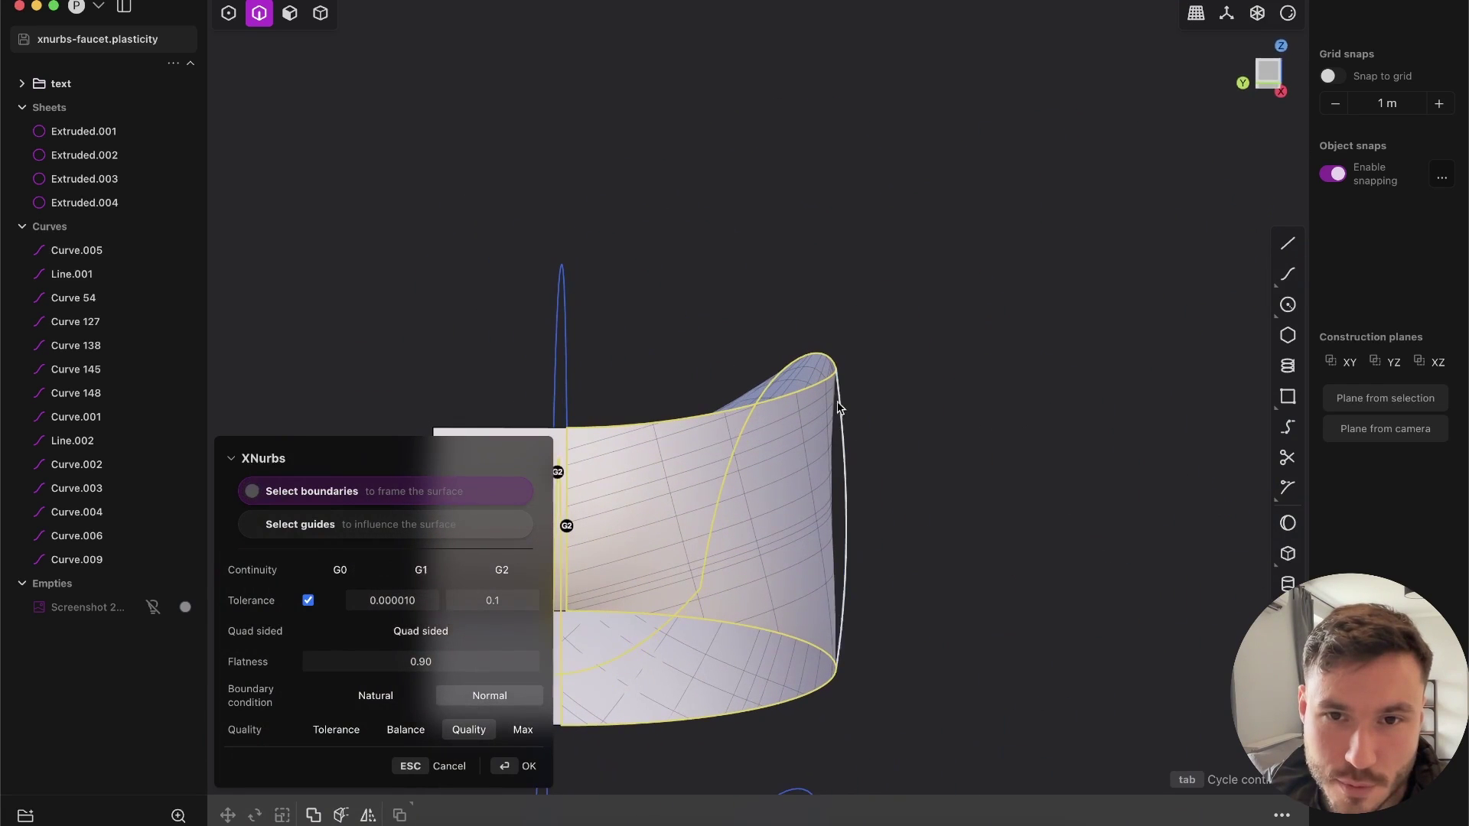
Add the vertical side curve as a guide for the XNurbs surface and finish the surface.
left_click(293, 535)
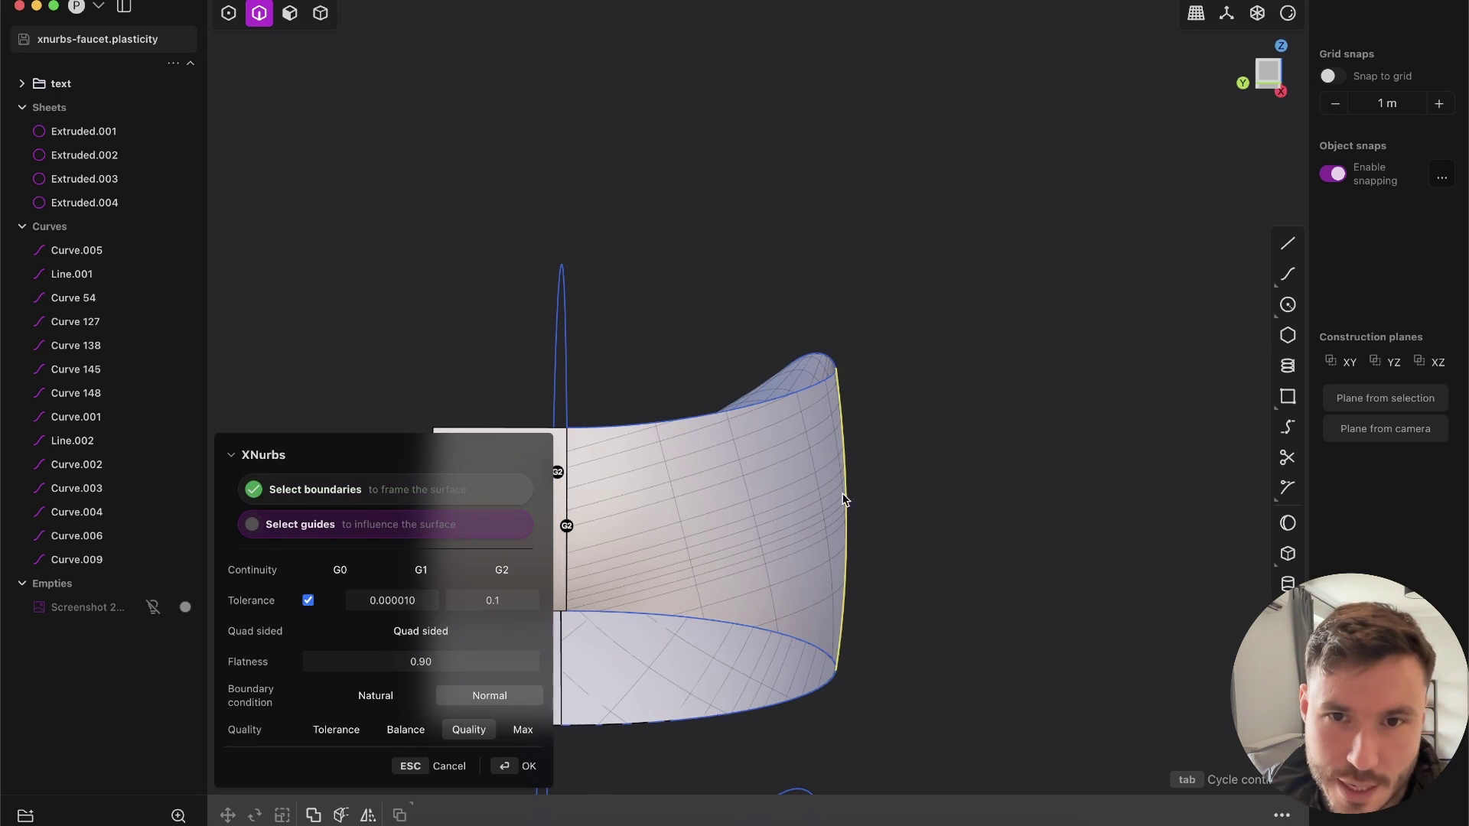
middle_click_drag(842, 498, 823, 420)
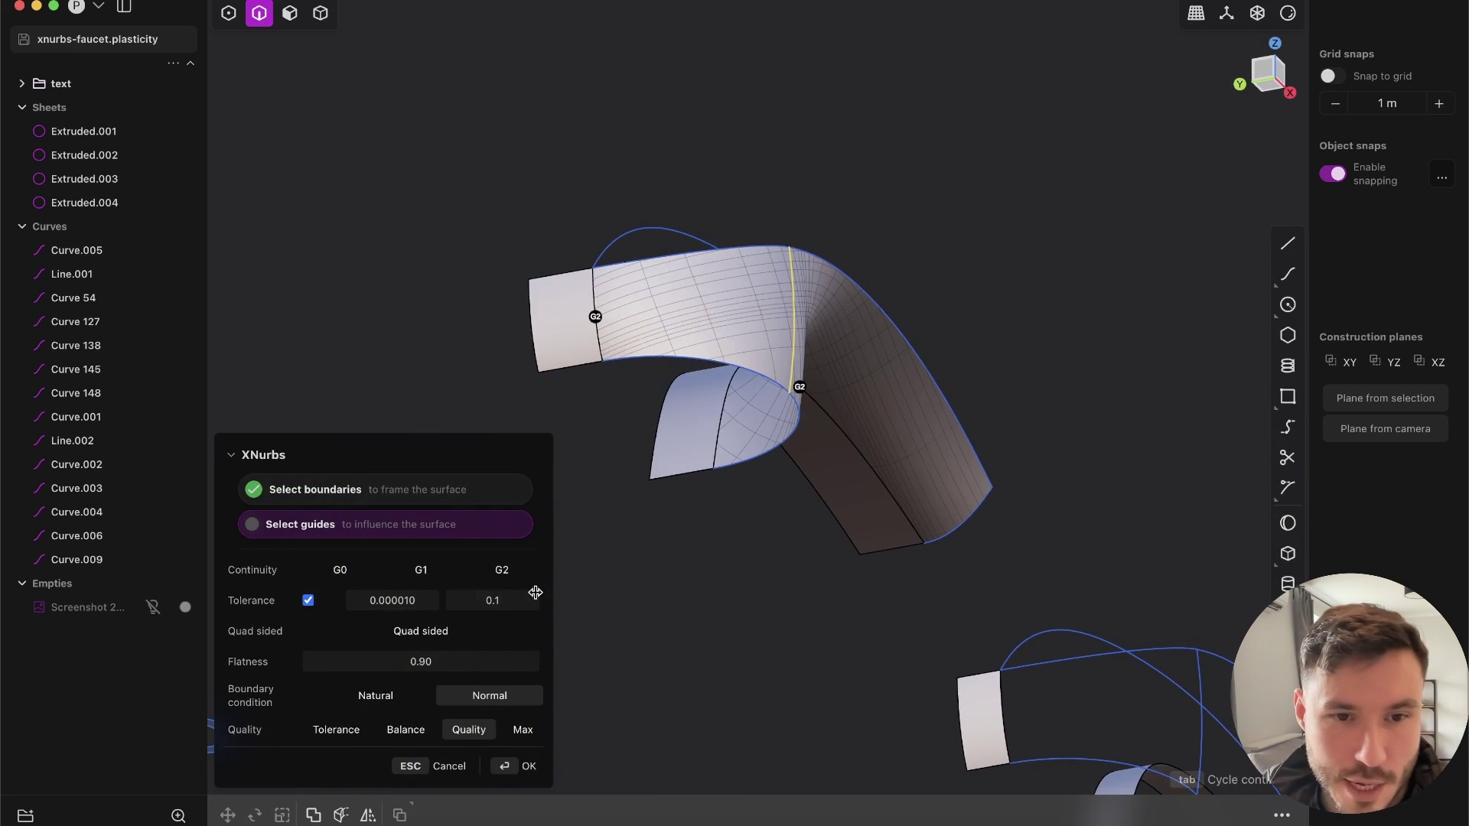
middle_click_drag(602, 607, 700, 651)
key("Return")
left_click(700, 643)
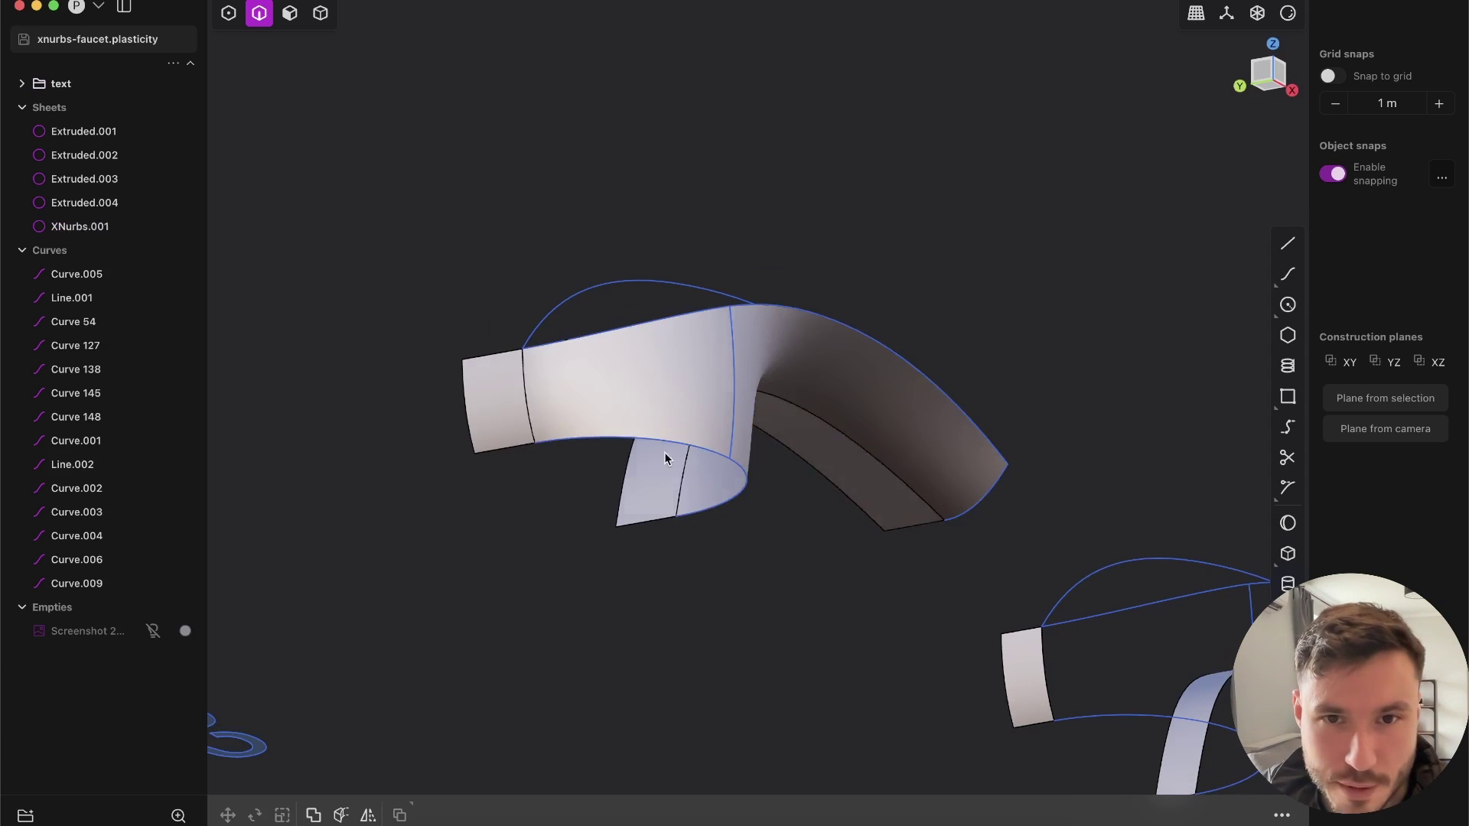
Delete the vertical guide curve and the two extruded helper sheets of the xNURBS faucet.
middle_click_drag(664, 452, 637, 492)
left_click(737, 375)
key("x")
key("5")
left_click(493, 403)
key("x")
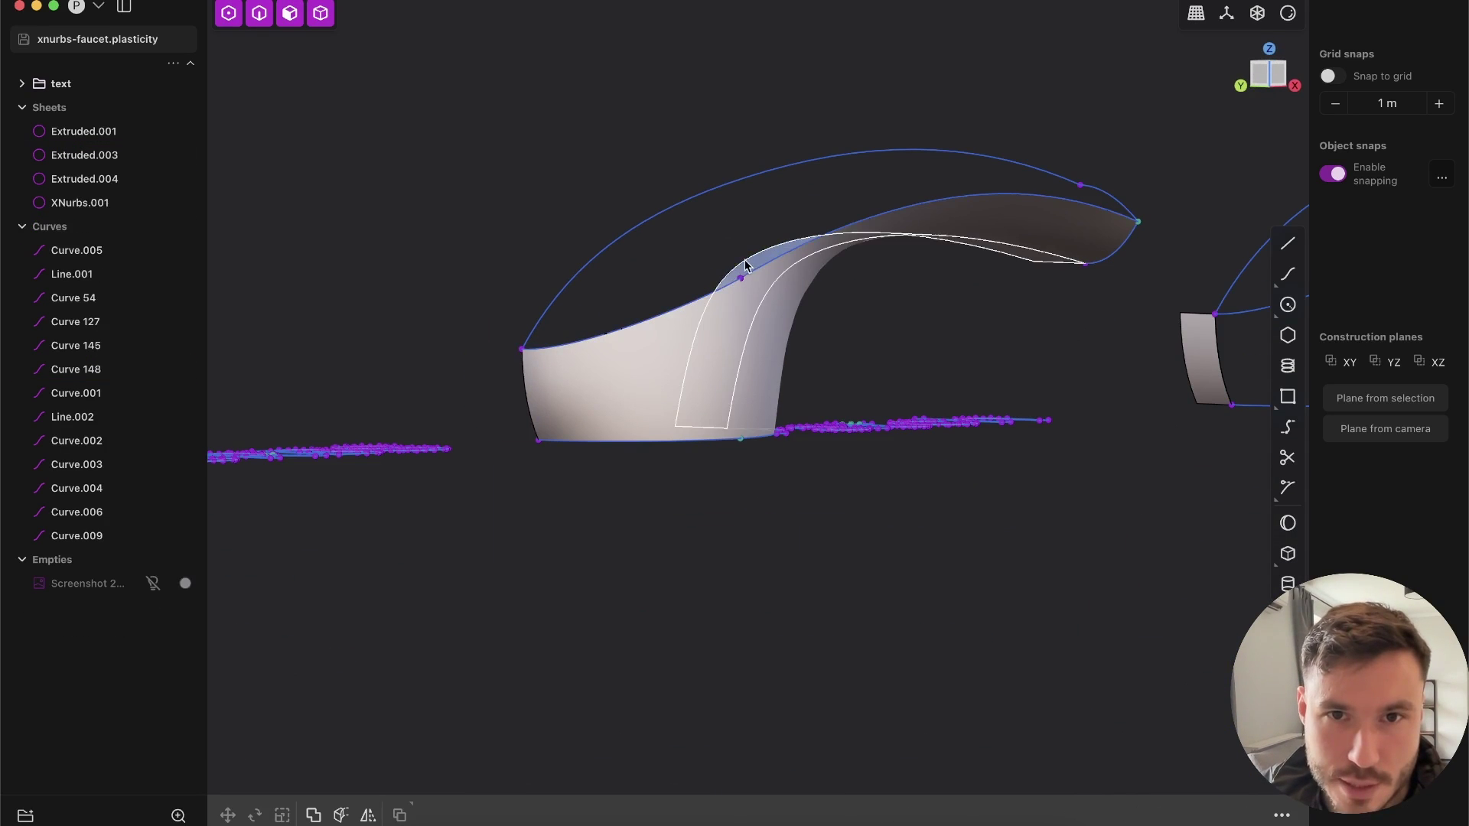
left_click(739, 267)
key("x")
Mirror the XNurbs surface along Y across the faucet's centre plane to form the full faucet sheet.
left_click(706, 374)
key("alt+x")
key("x")
middle_click_drag(772, 427, 708, 417)
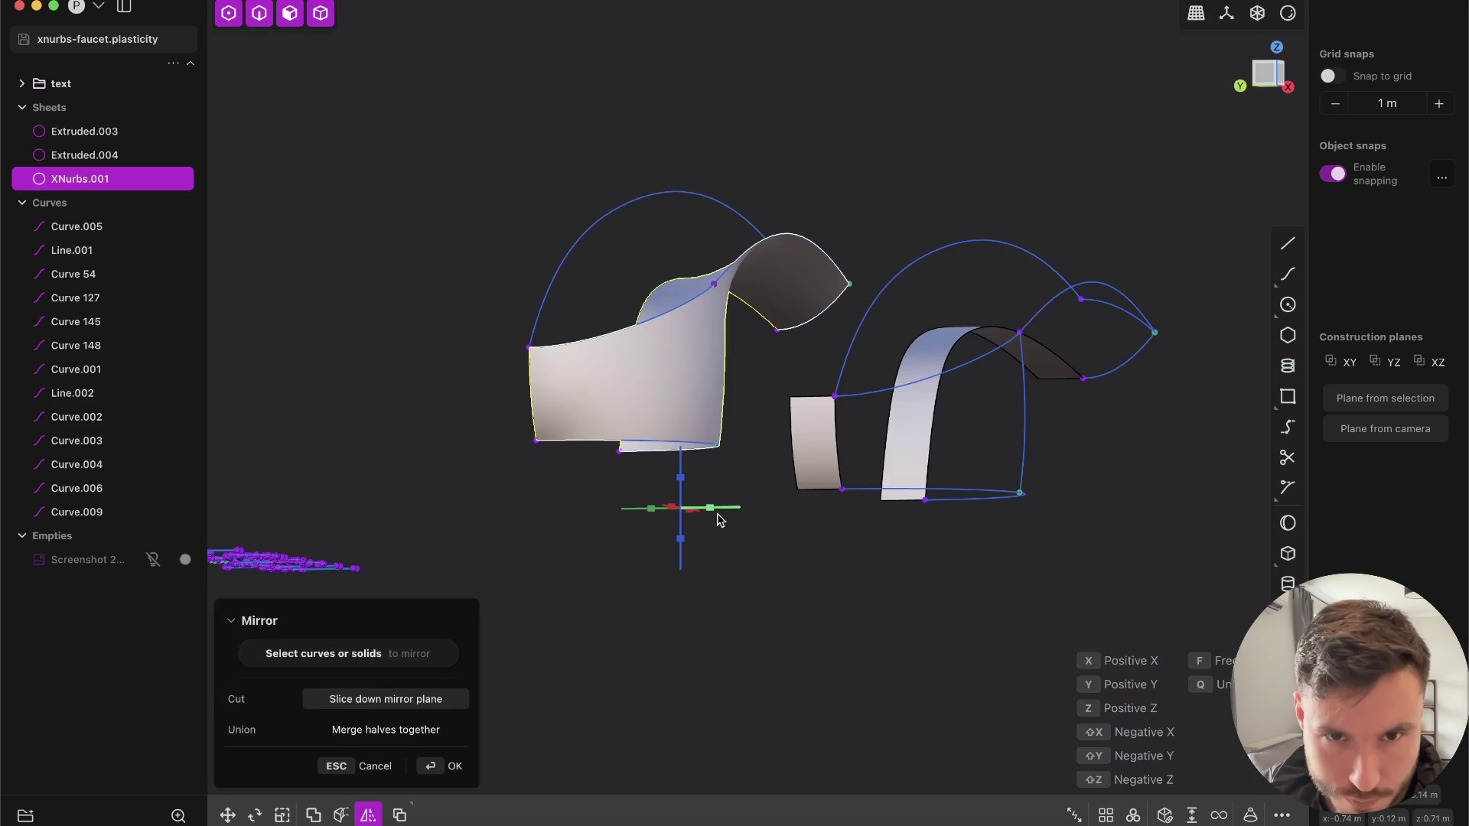
key("Return")
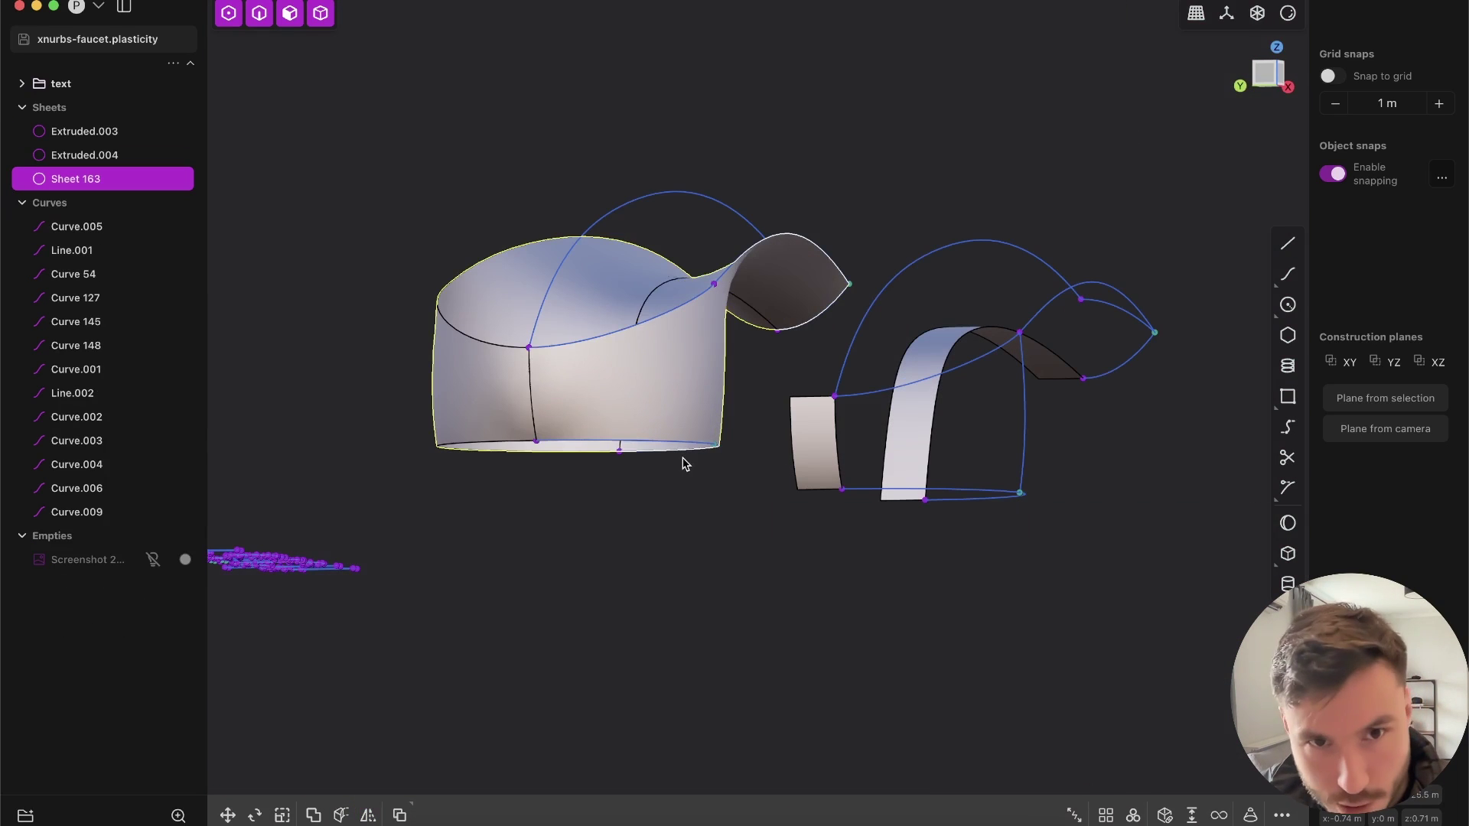
Examine the mirrored XNurbs faucet sheet from several angles using the dark matcap with a bright highlight band.
middle_click_drag(682, 461, 578, 365)
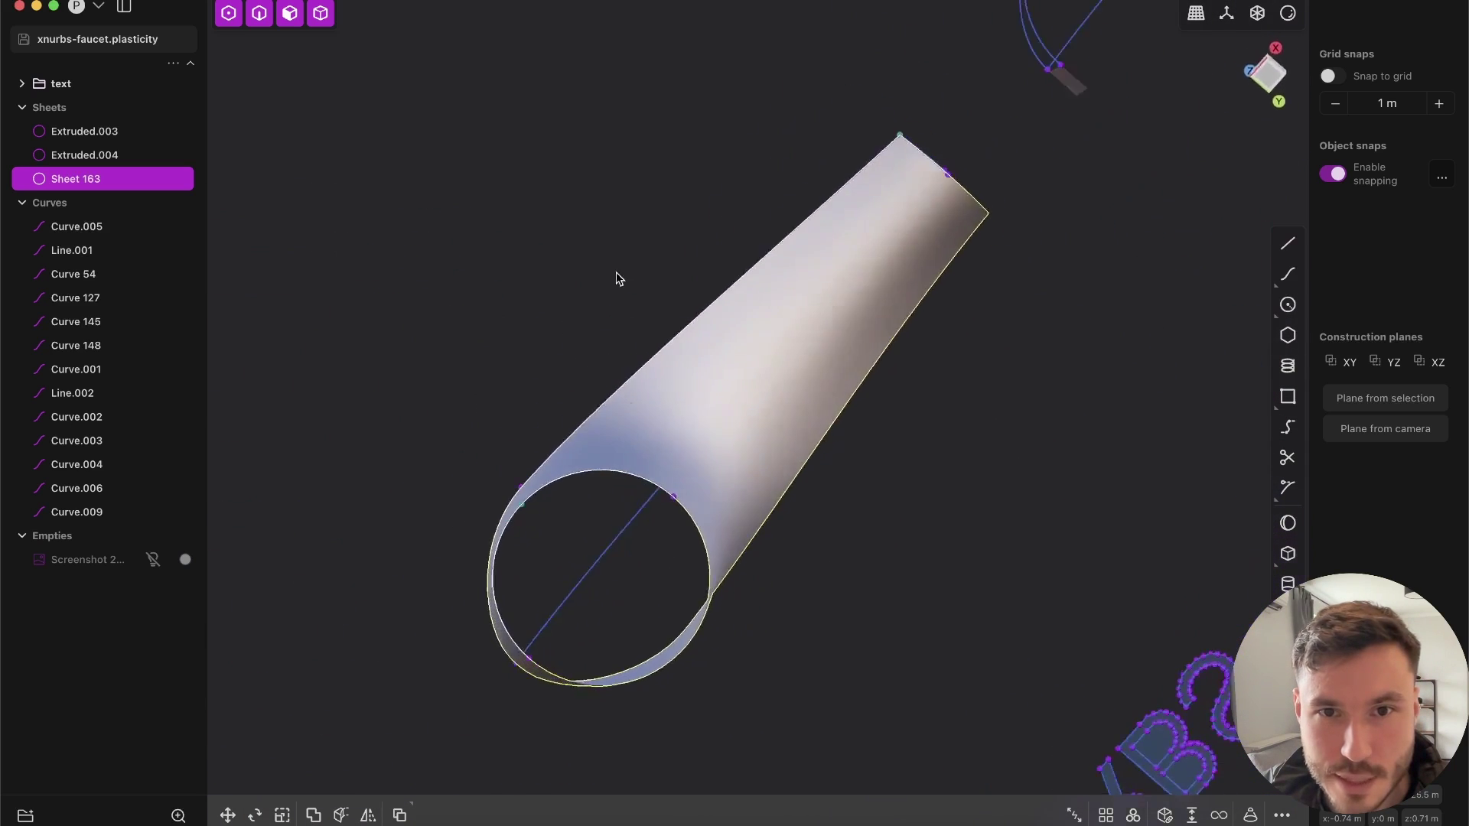
mouse_move(619, 279)
middle_mouse_down()
mouse_move(691, 354)
mouse_move(688, 416)
mouse_move(595, 439)
mouse_move(525, 403)
mouse_move(534, 453)
mouse_move(627, 348)
mouse_move(676, 338)
mouse_move(699, 404)
mouse_move(885, 524)
mouse_move(816, 420)
mouse_move(512, 436)
mouse_move(548, 375)
mouse_move(666, 310)
mouse_move(668, 275)
mouse_move(704, 364)
mouse_move(684, 260)
mouse_move(617, 301)
mouse_move(699, 410)
mouse_move(670, 329)
mouse_move(1153, 235)
middle_mouse_up()
scroll(688, 417, "up", 3)
left_click(1288, 14)
left_click(1301, 86)
Inspect the XNurbs faucet sheet's reflections with the glossy red matcap, and return to the pale blue-grey matcap.
left_click(1288, 14)
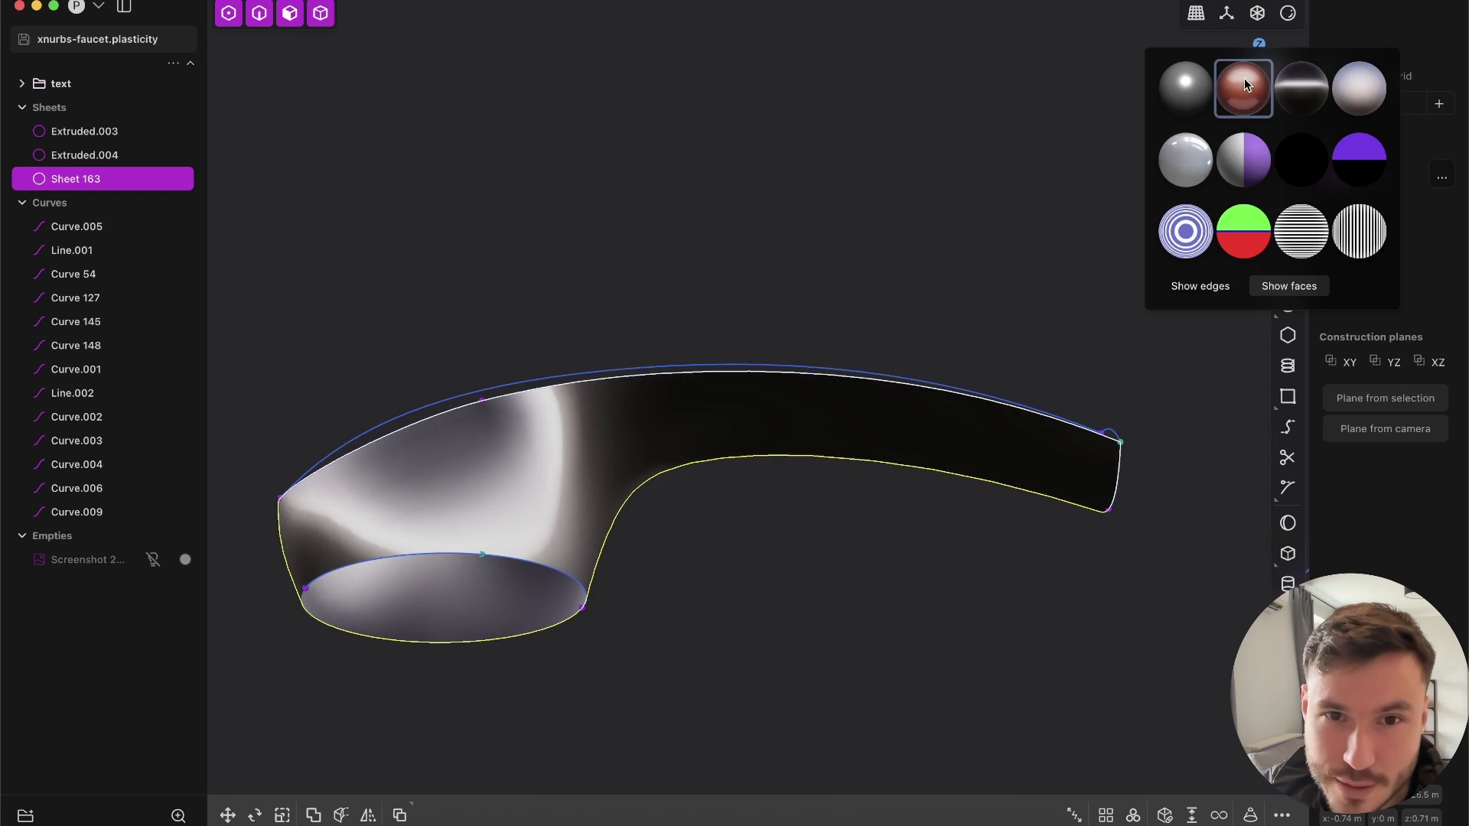
left_click(1244, 80)
middle_click_drag(927, 349, 624, 467)
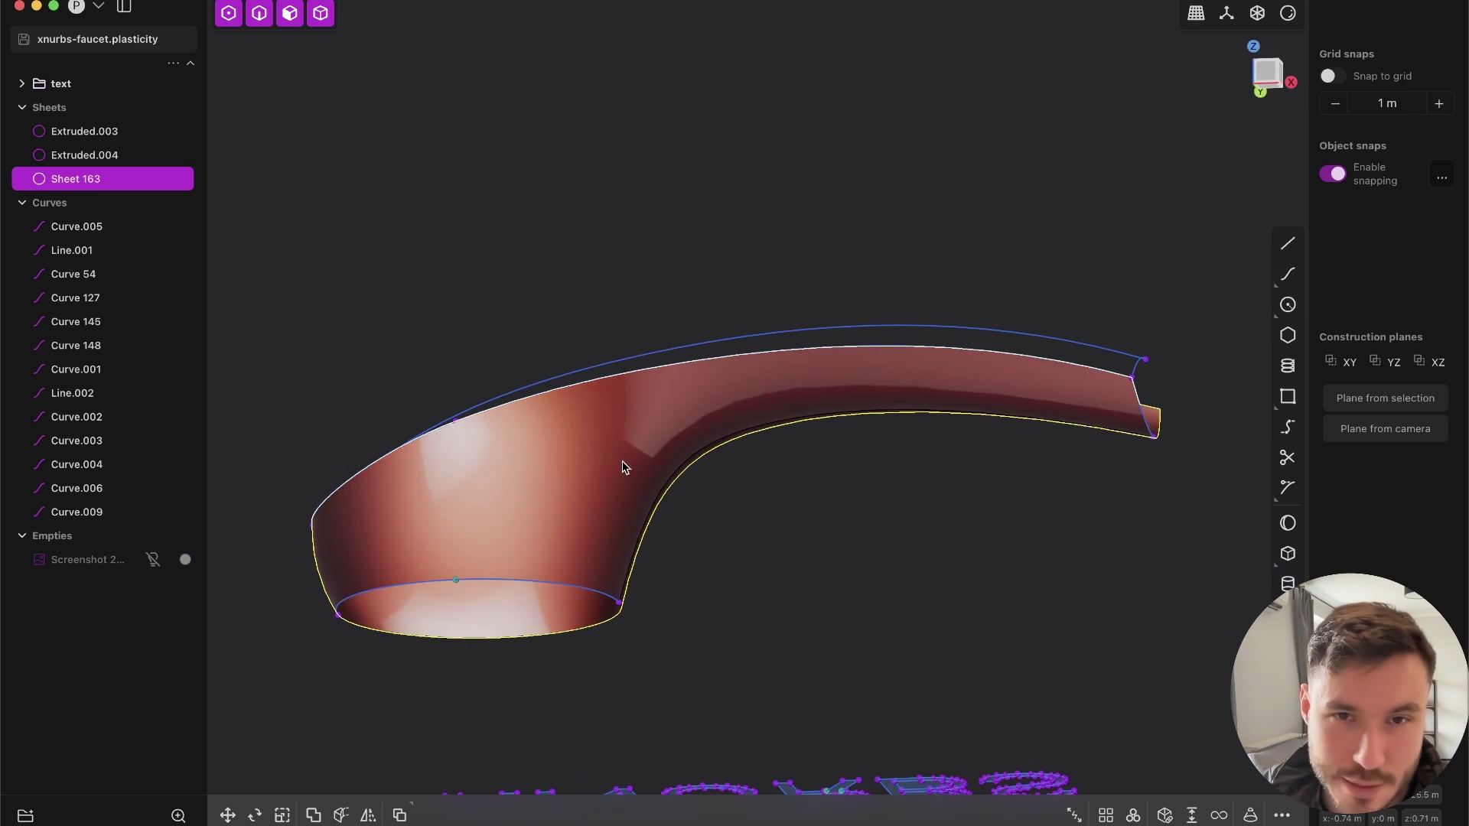
middle_click_drag(704, 442, 587, 495)
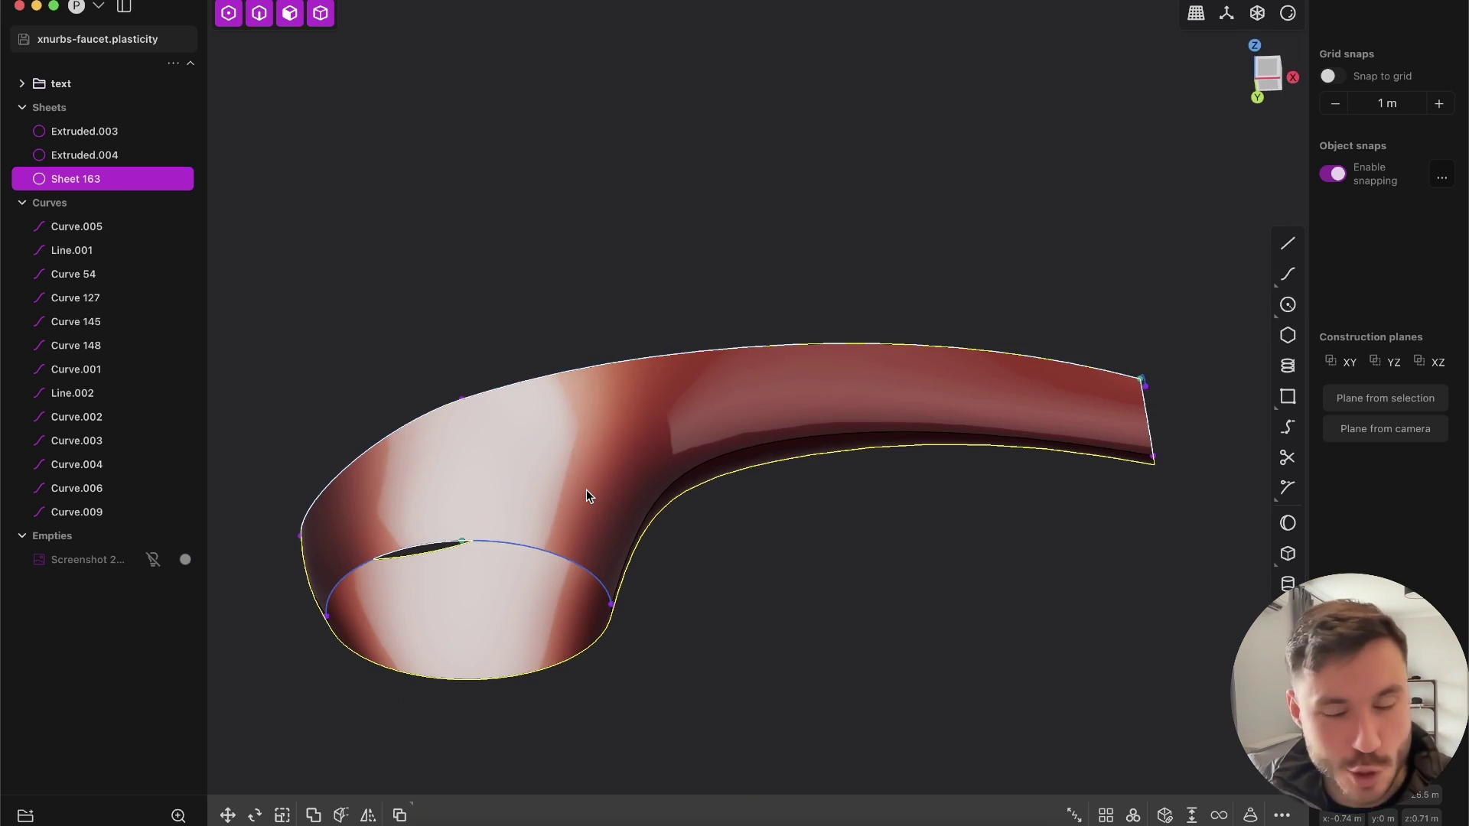
middle_click_drag(640, 498, 672, 380)
middle_click_drag(773, 486, 684, 471)
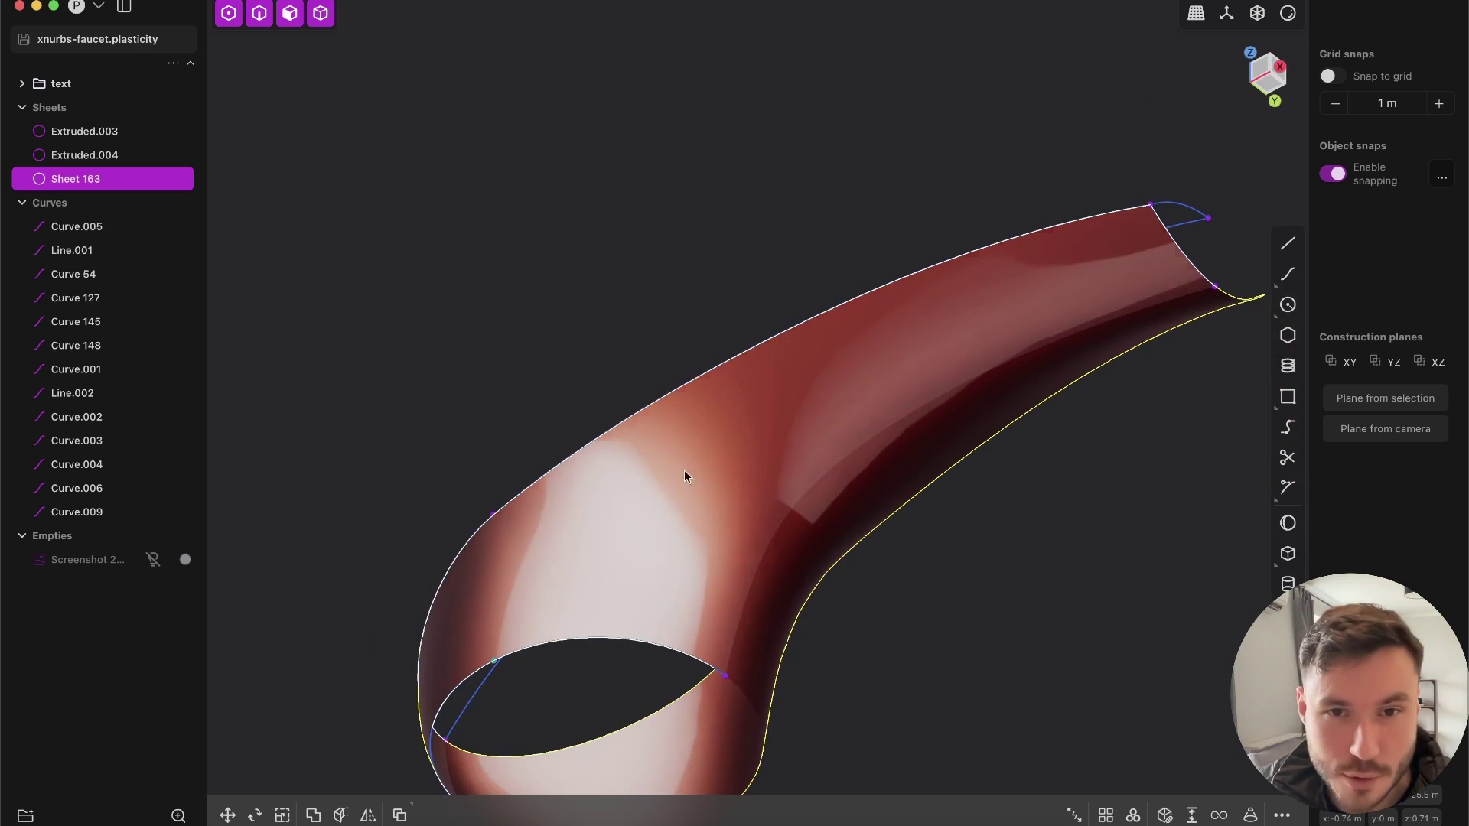
middle_click_drag(817, 404, 831, 491)
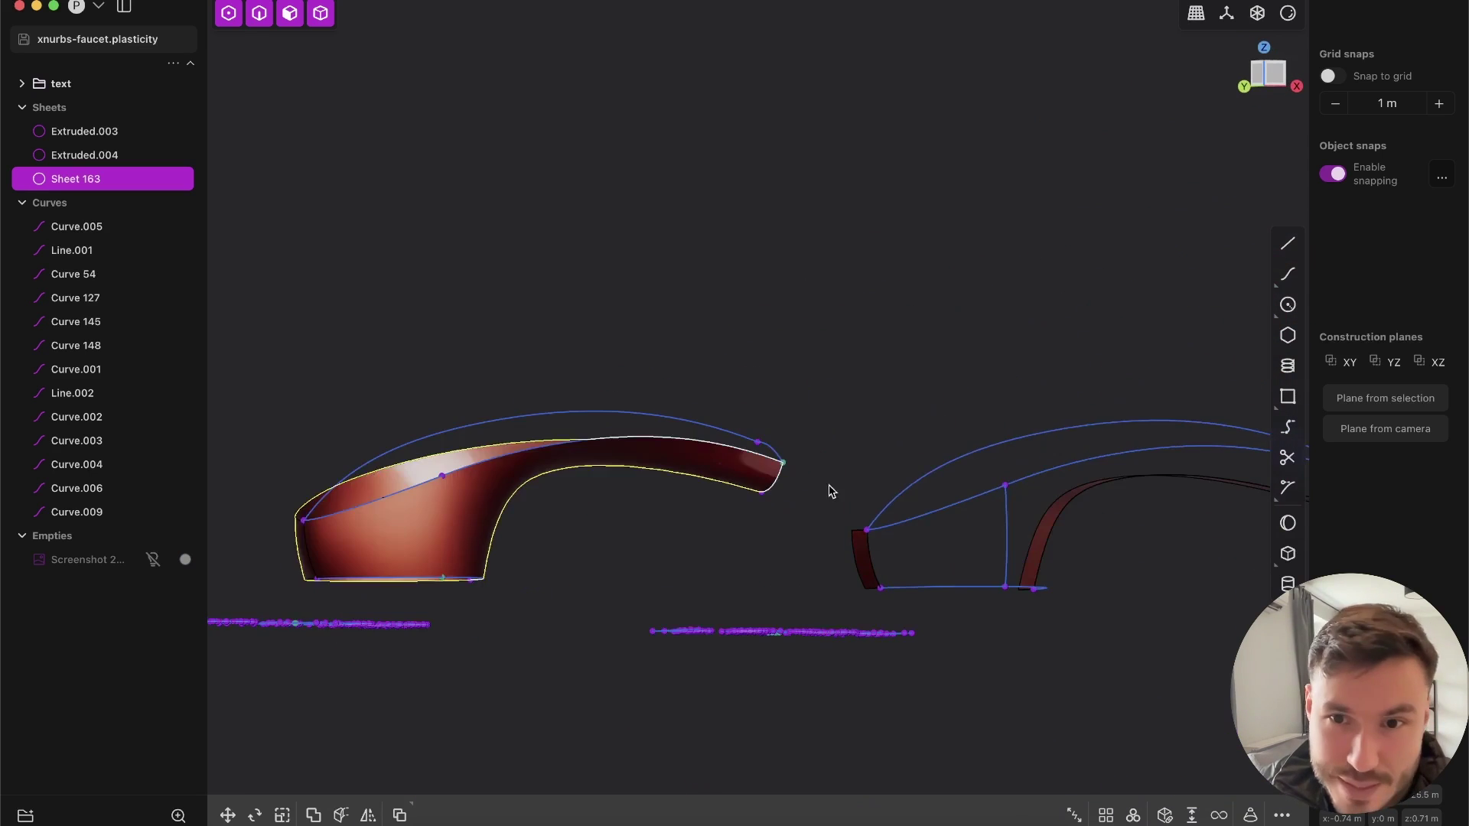
middle_click_drag(670, 634, 807, 495, "shift")
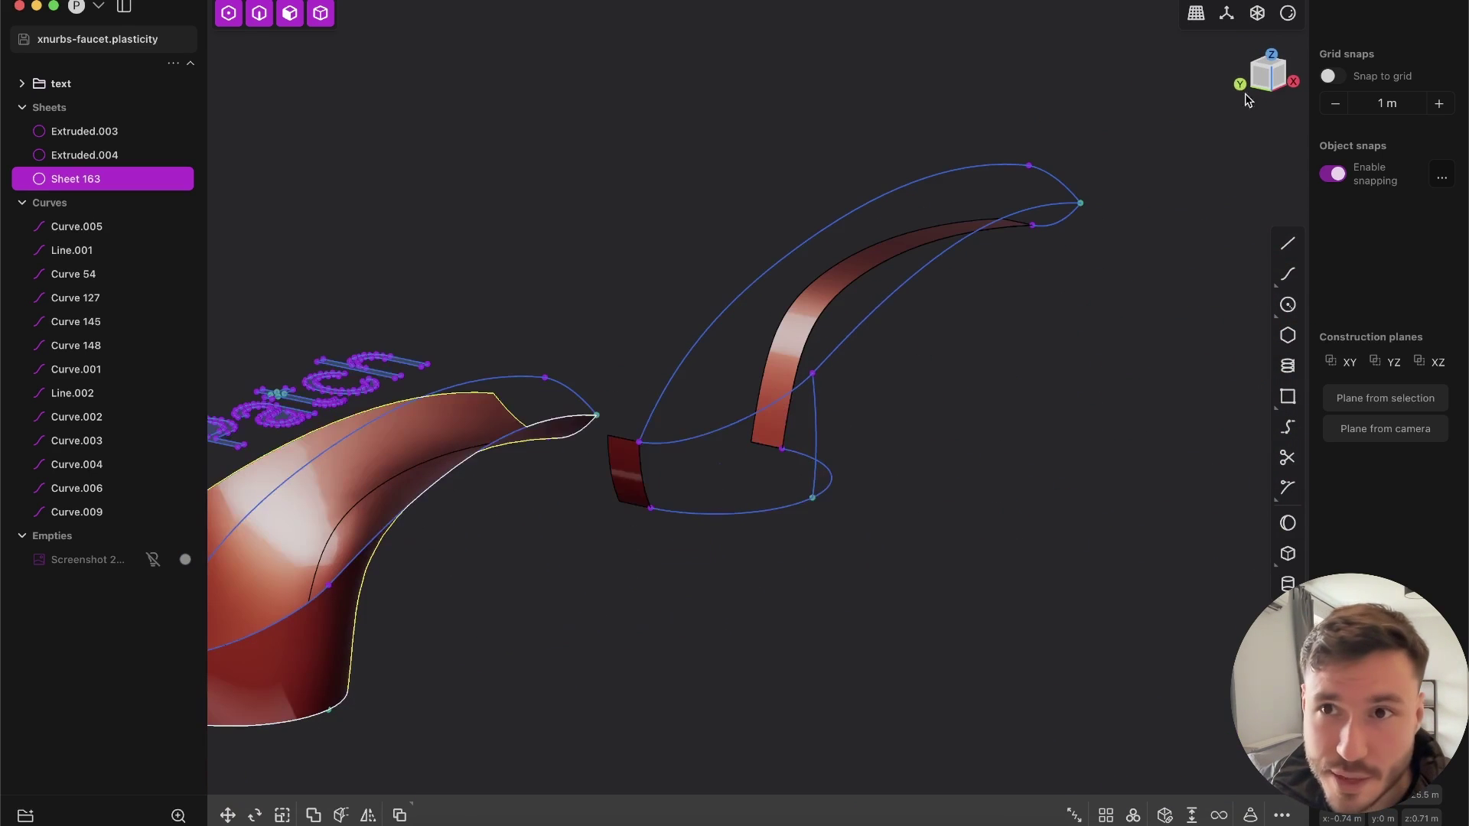
left_click(1289, 14)
left_click(1360, 86)
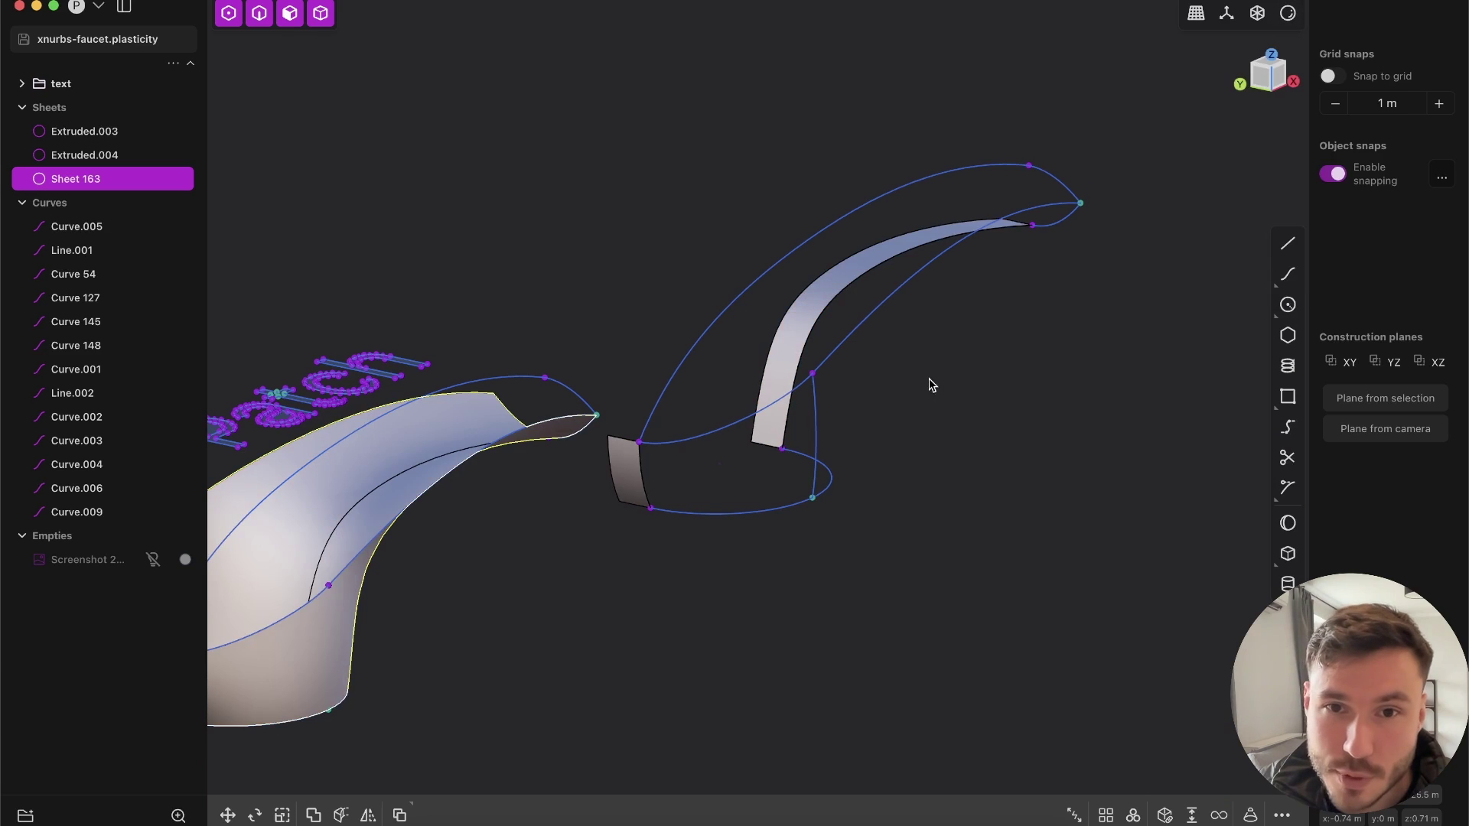
Patch the opening between the Patch faucet's helper sheet edges and outline curves, with G1 continuity at both sheet edges.
scroll(662, 443, "up", 3)
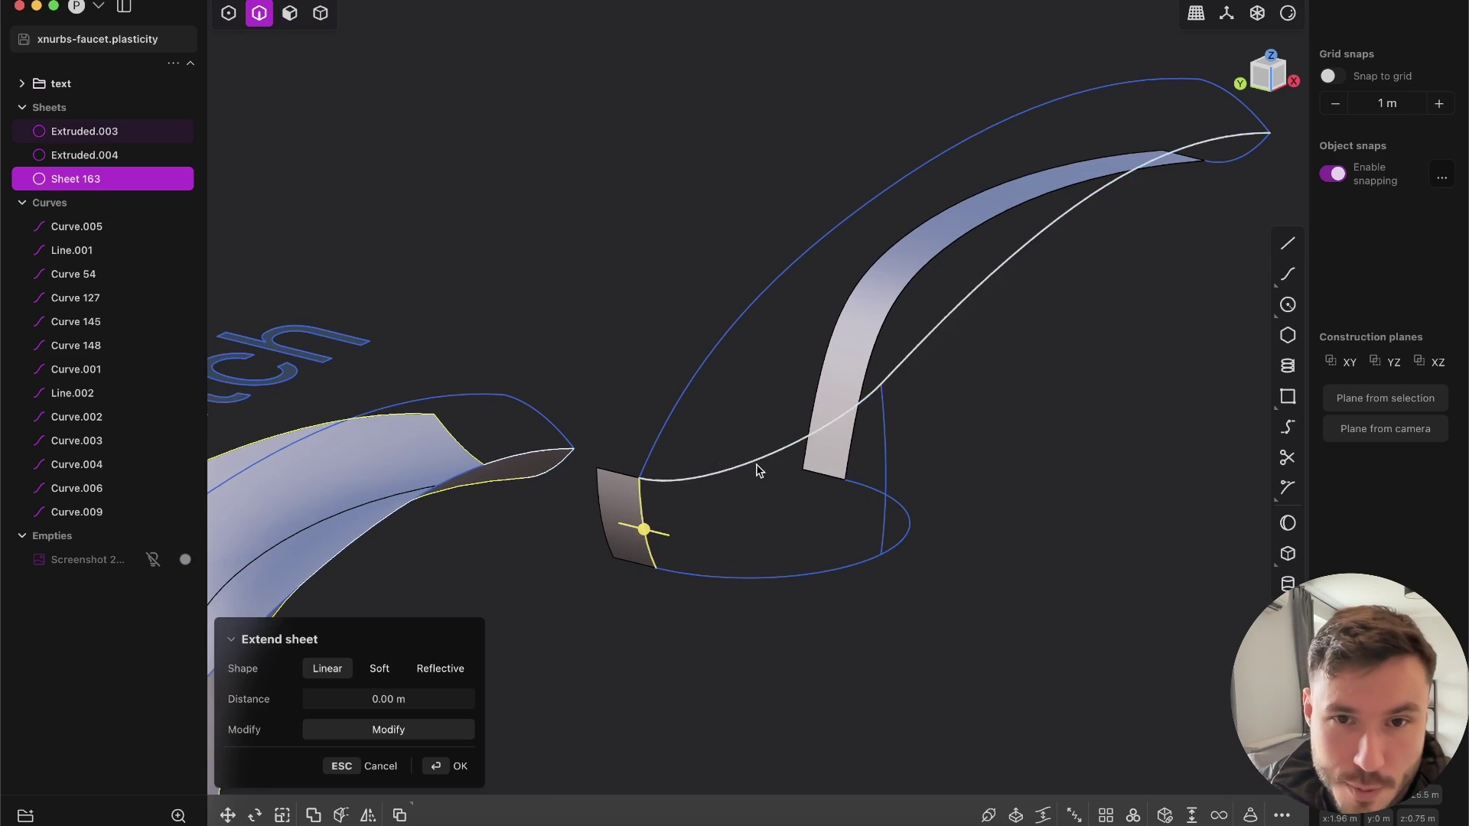
scroll(878, 418, "down", 2)
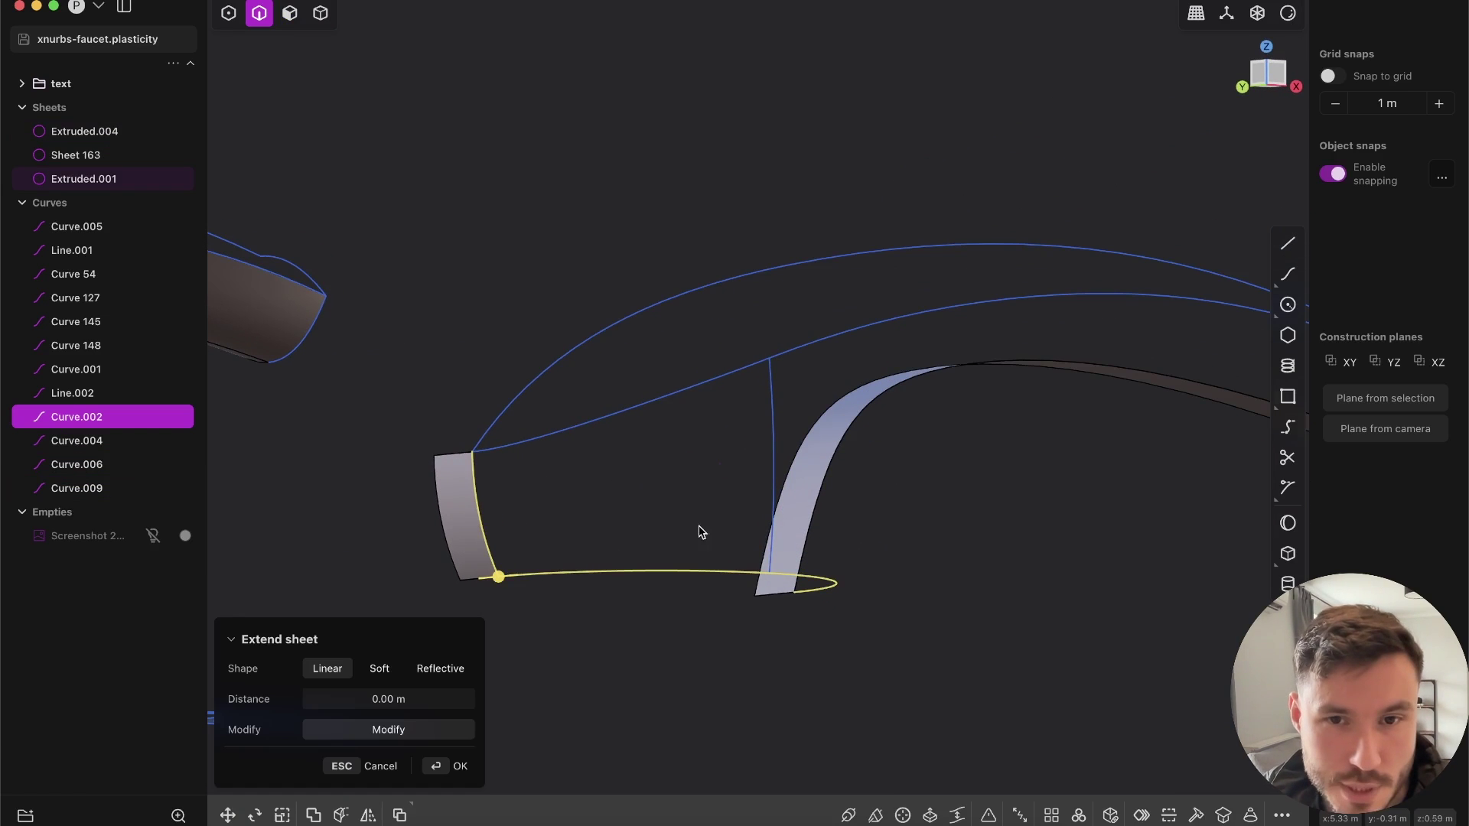
middle_click_drag(1199, 307, 1120, 355, "shift")
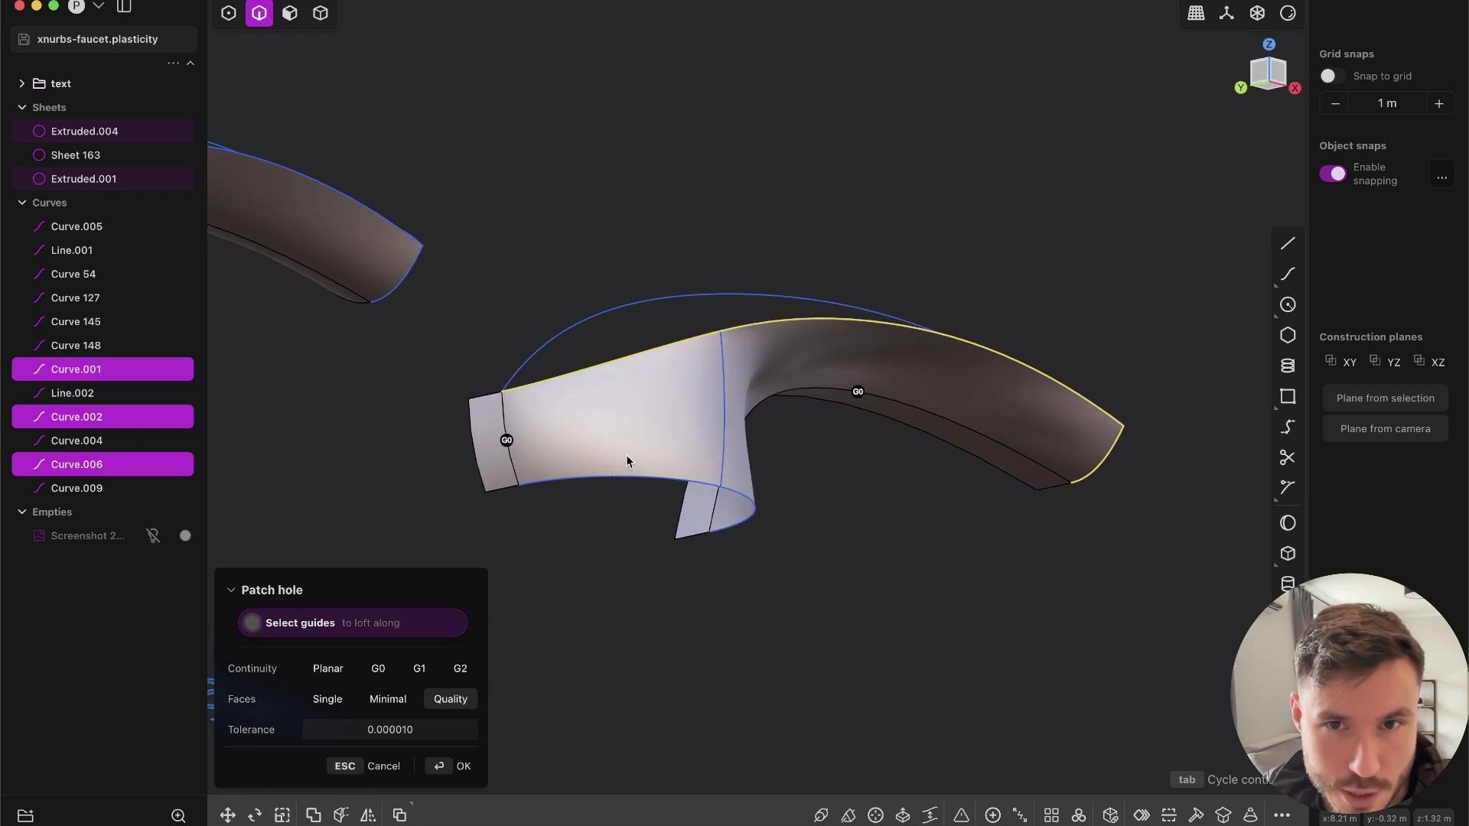
middle_click_drag(626, 456, 830, 350)
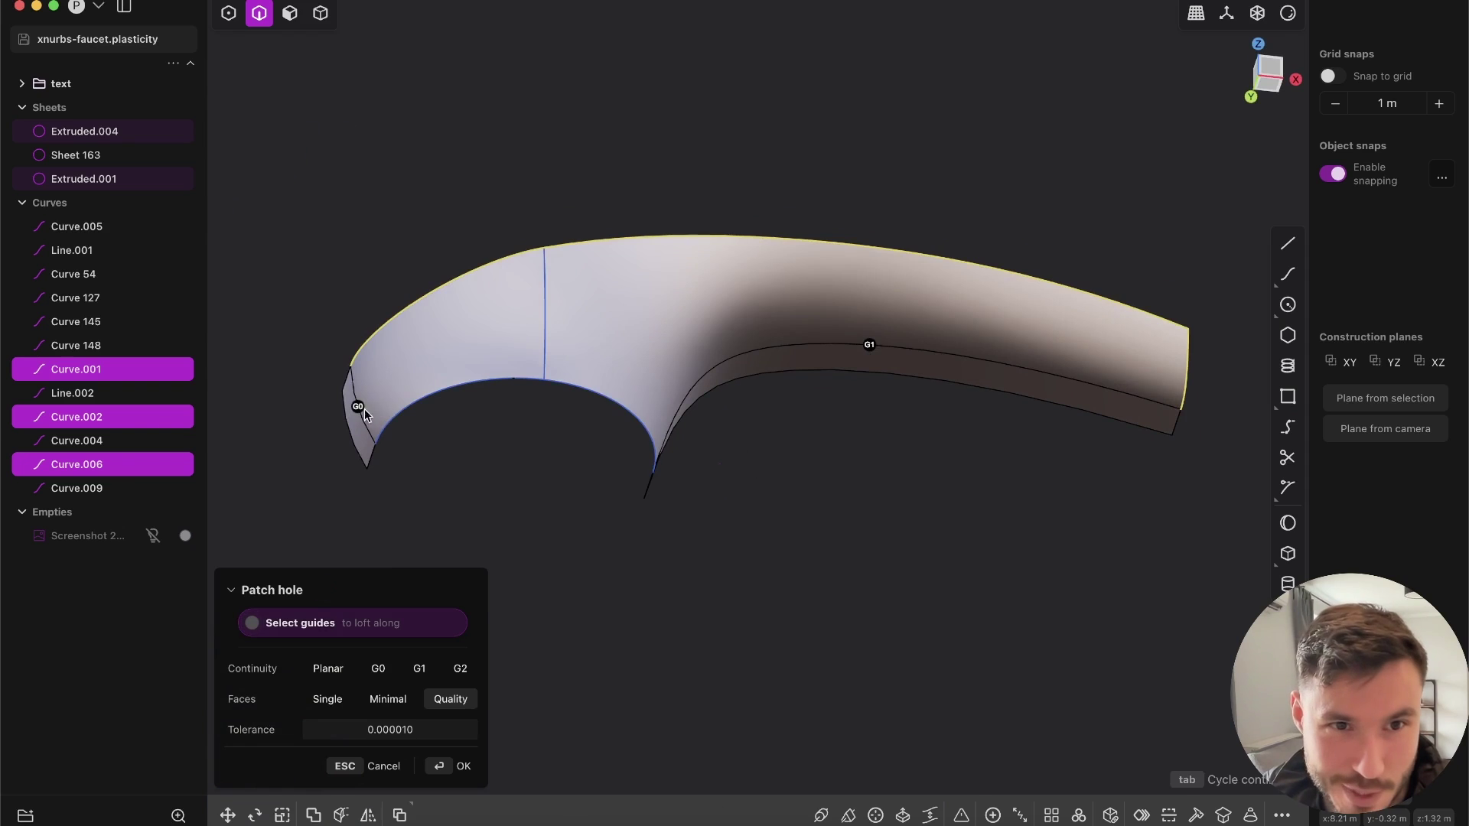
middle_click_drag(357, 410, 847, 396)
Add the vertical side curve as a guide for the patch and finish the surface.
scroll(849, 386, "up", 3)
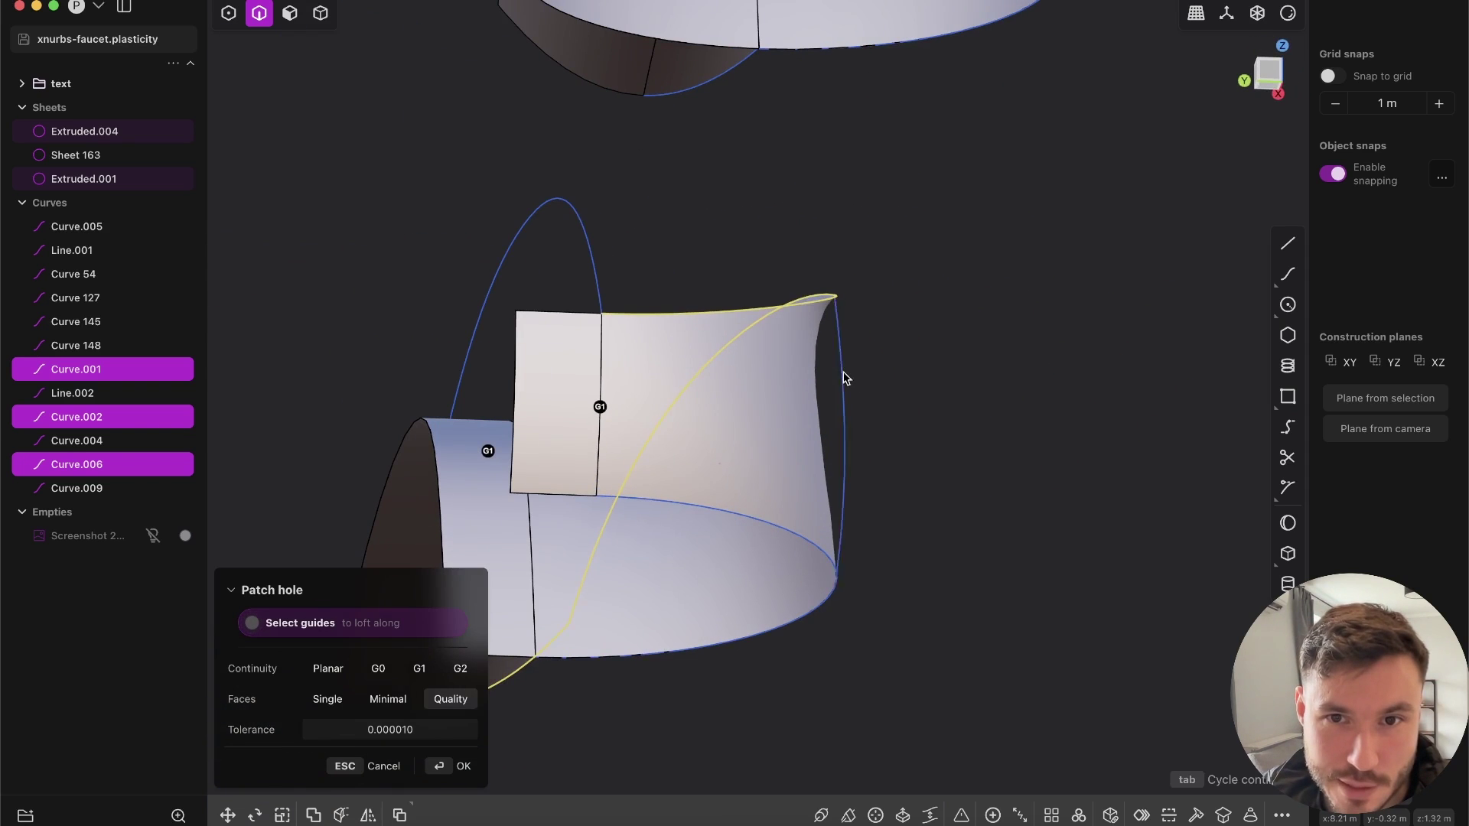
middle_click_drag(918, 736, 587, 499)
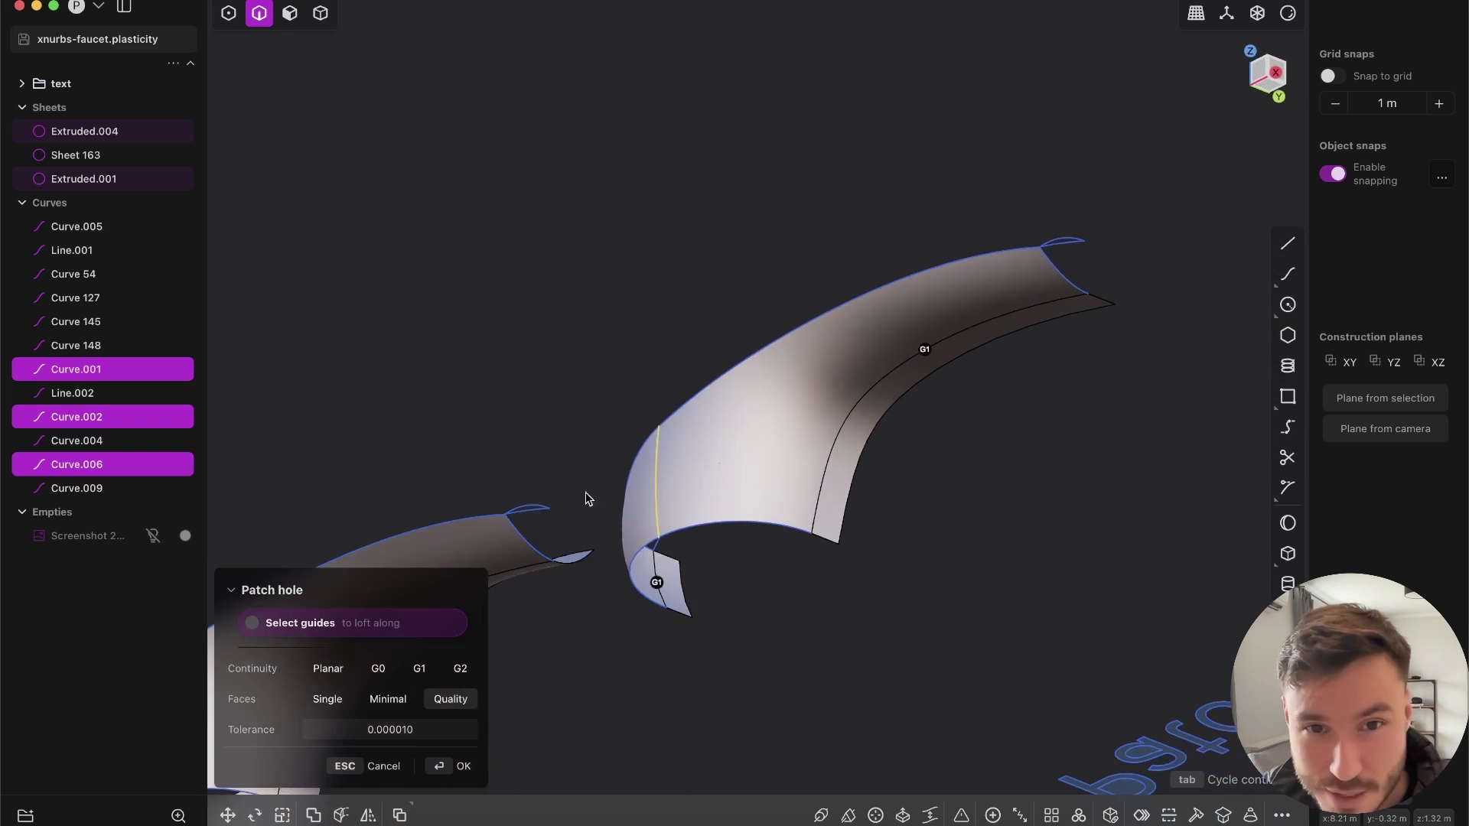
left_click(452, 765)
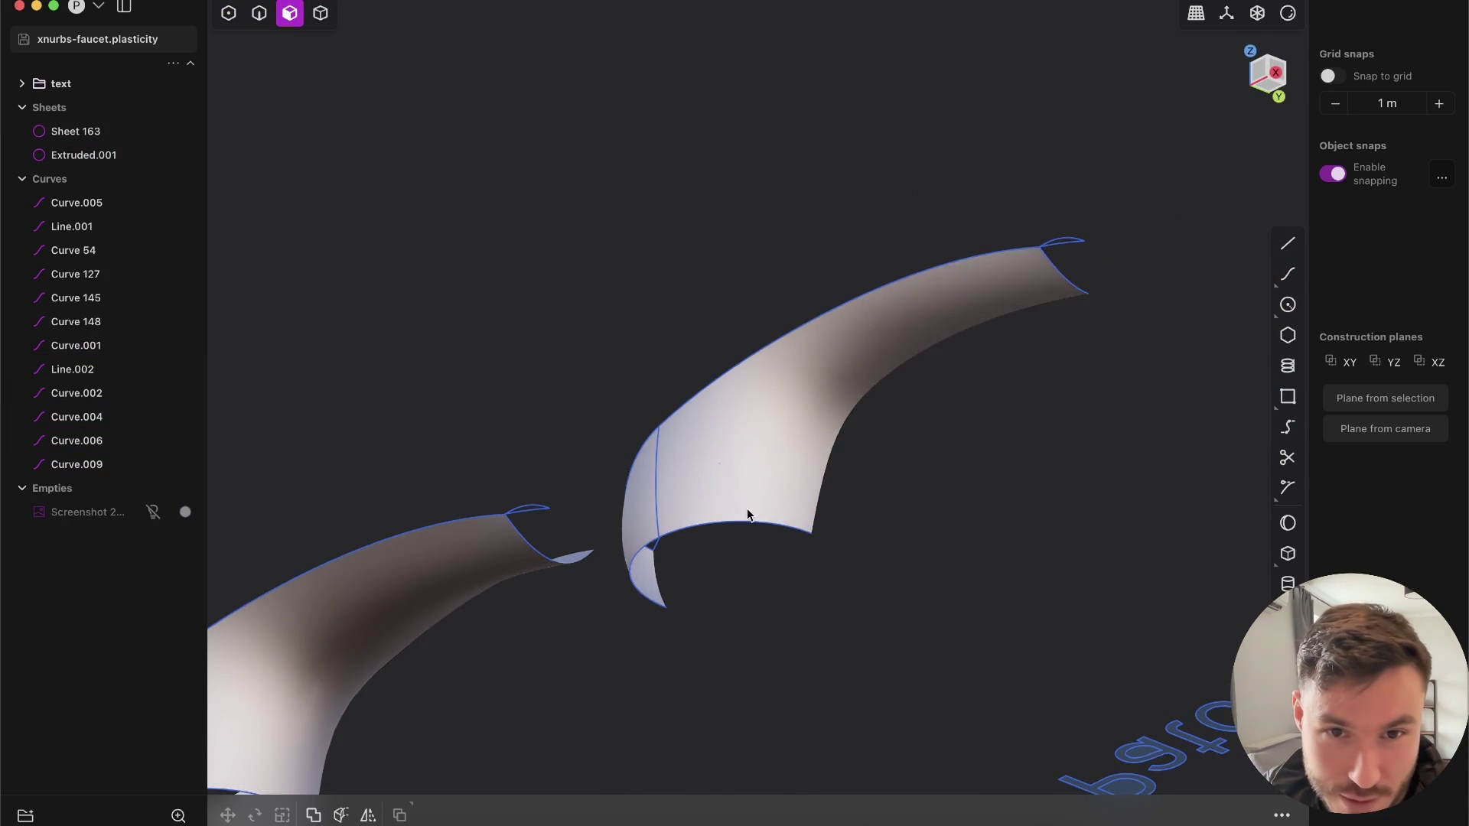
Delete the Patch faucet's helper sheets and vertical guide curve, and mirror the patch surface along Y across the centre plane.
middle_click_drag(747, 514, 665, 540)
key("2")
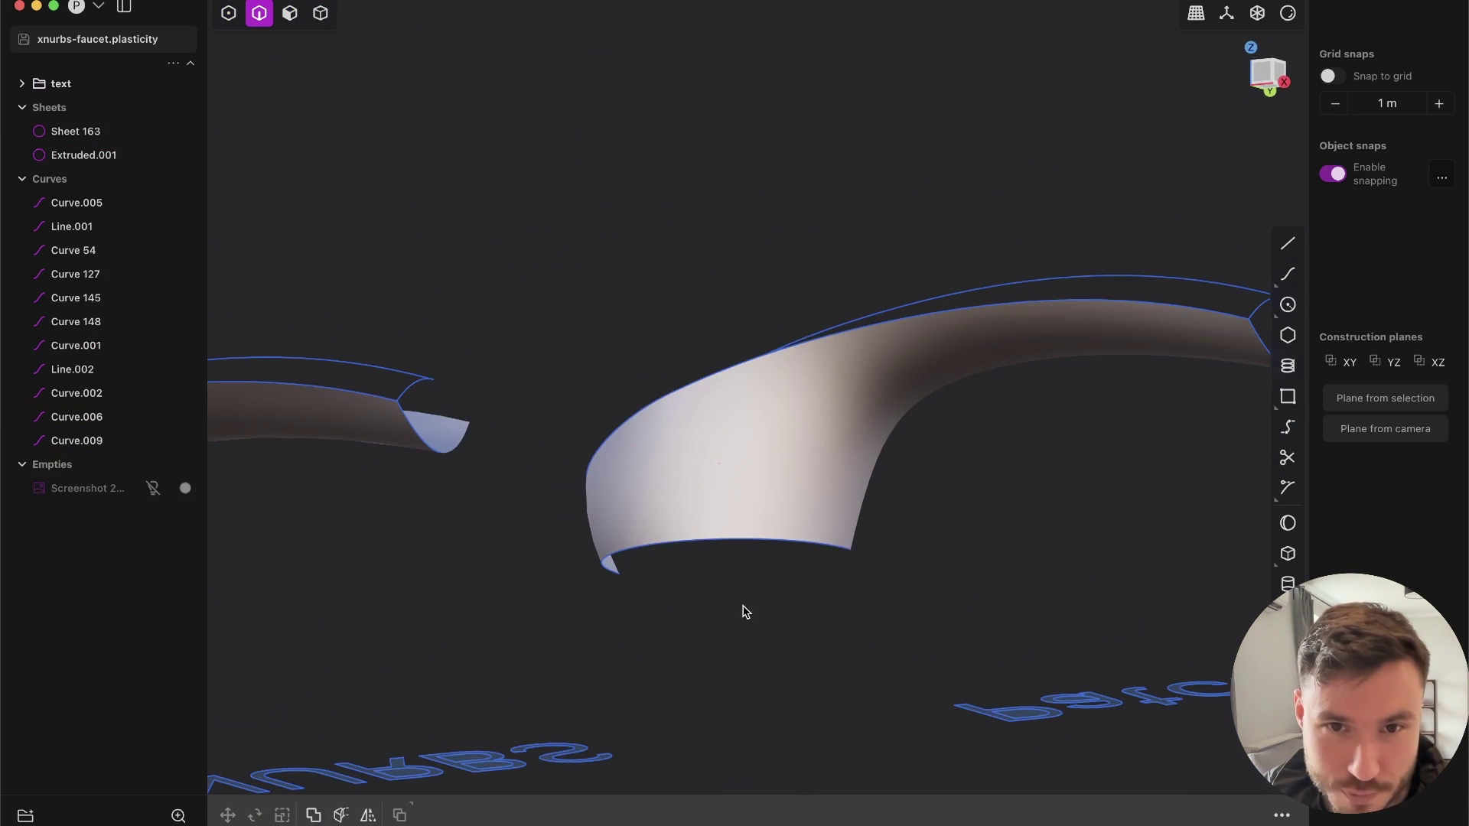
key("alt+x")
key("z")
key("y")
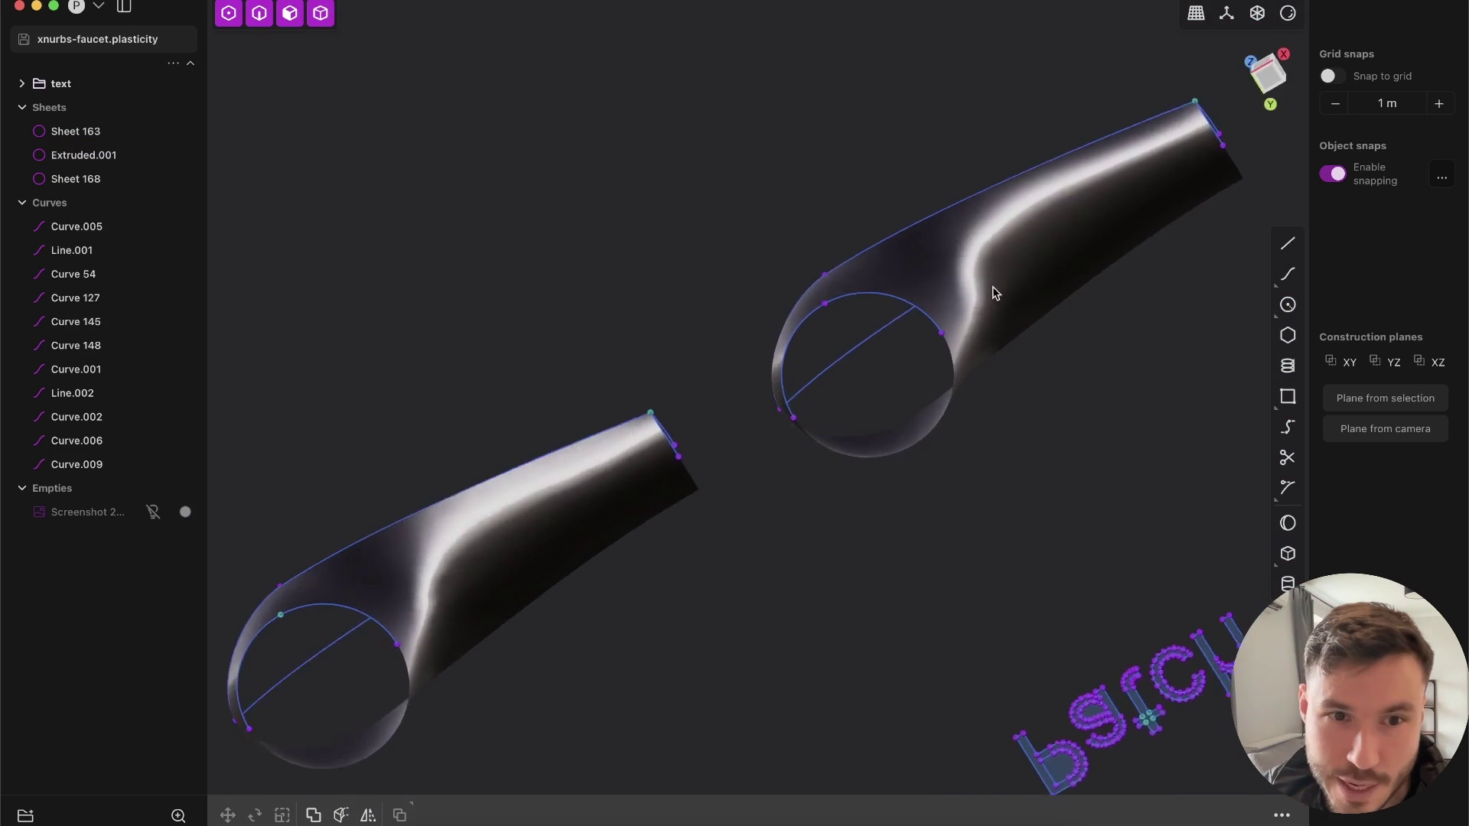
Compare the highlight flow on both mirrored faucet sheets using the dark matcap, and return to the pale blue-grey matcap.
middle_click_drag(992, 288, 727, 356)
middle_click_drag(1040, 510, 848, 374)
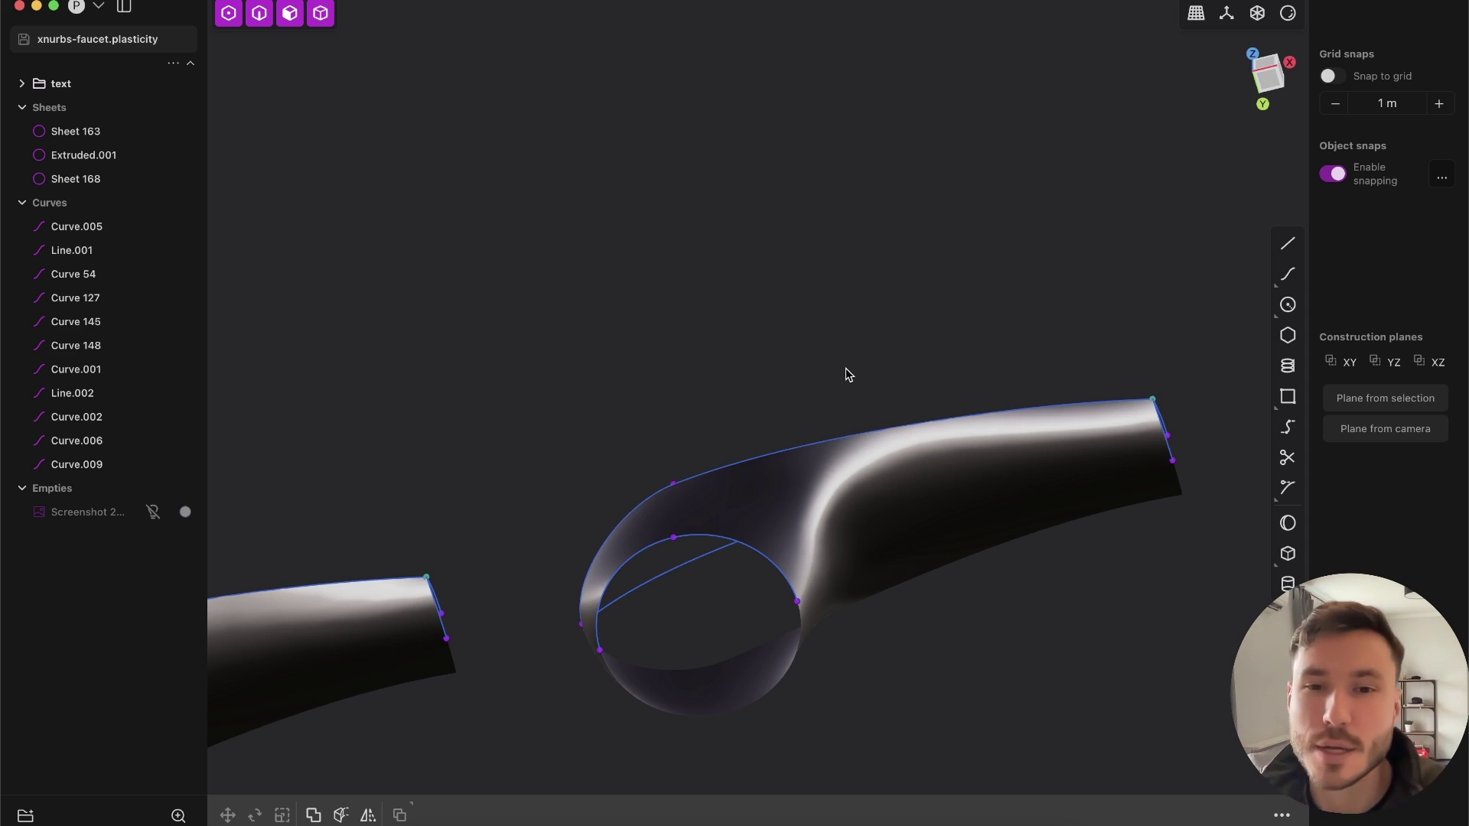
middle_click_drag(829, 558, 1016, 572)
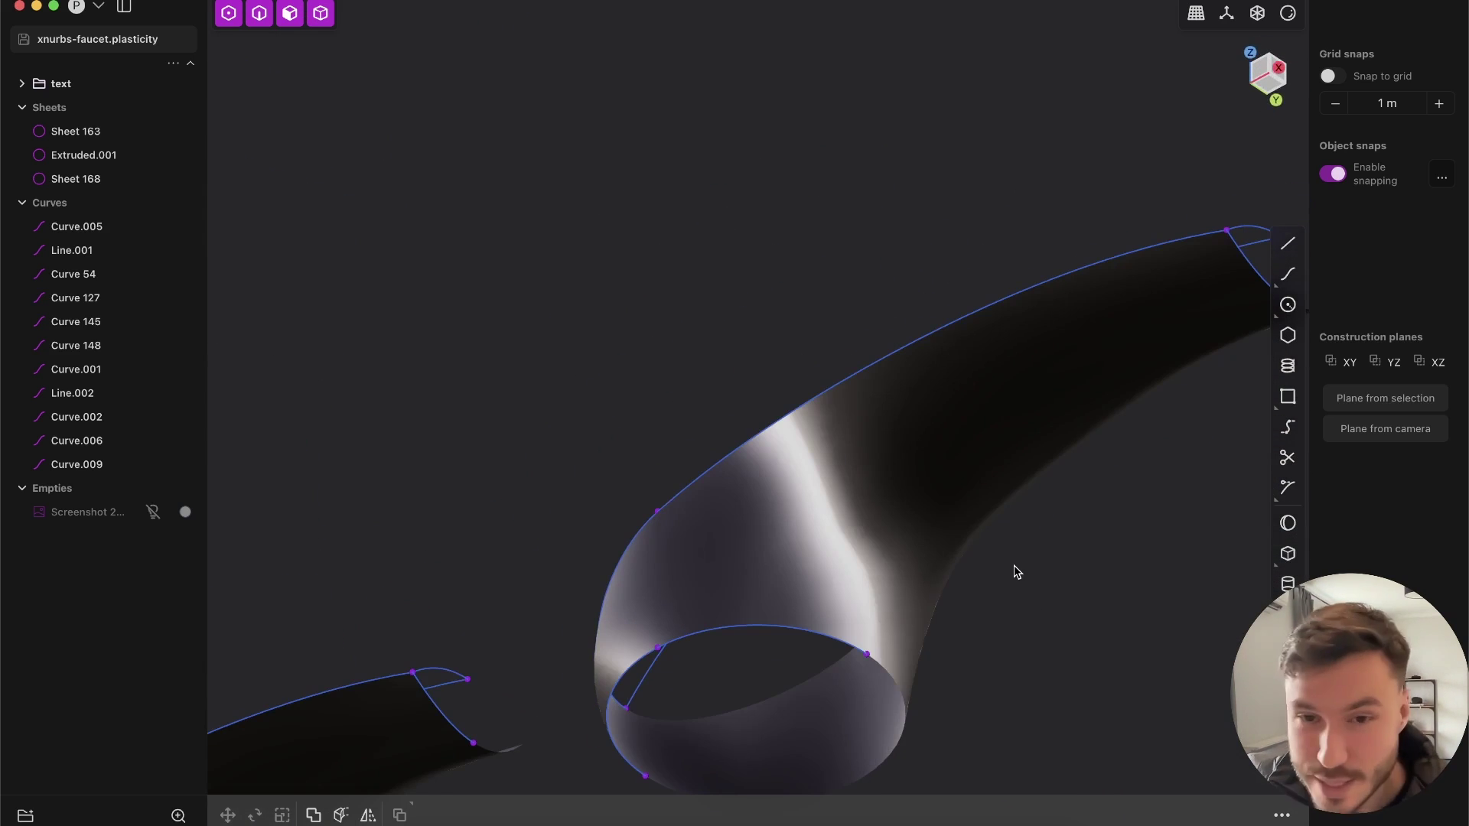
middle_click_drag(909, 548, 847, 385)
scroll(904, 434, "up", 2)
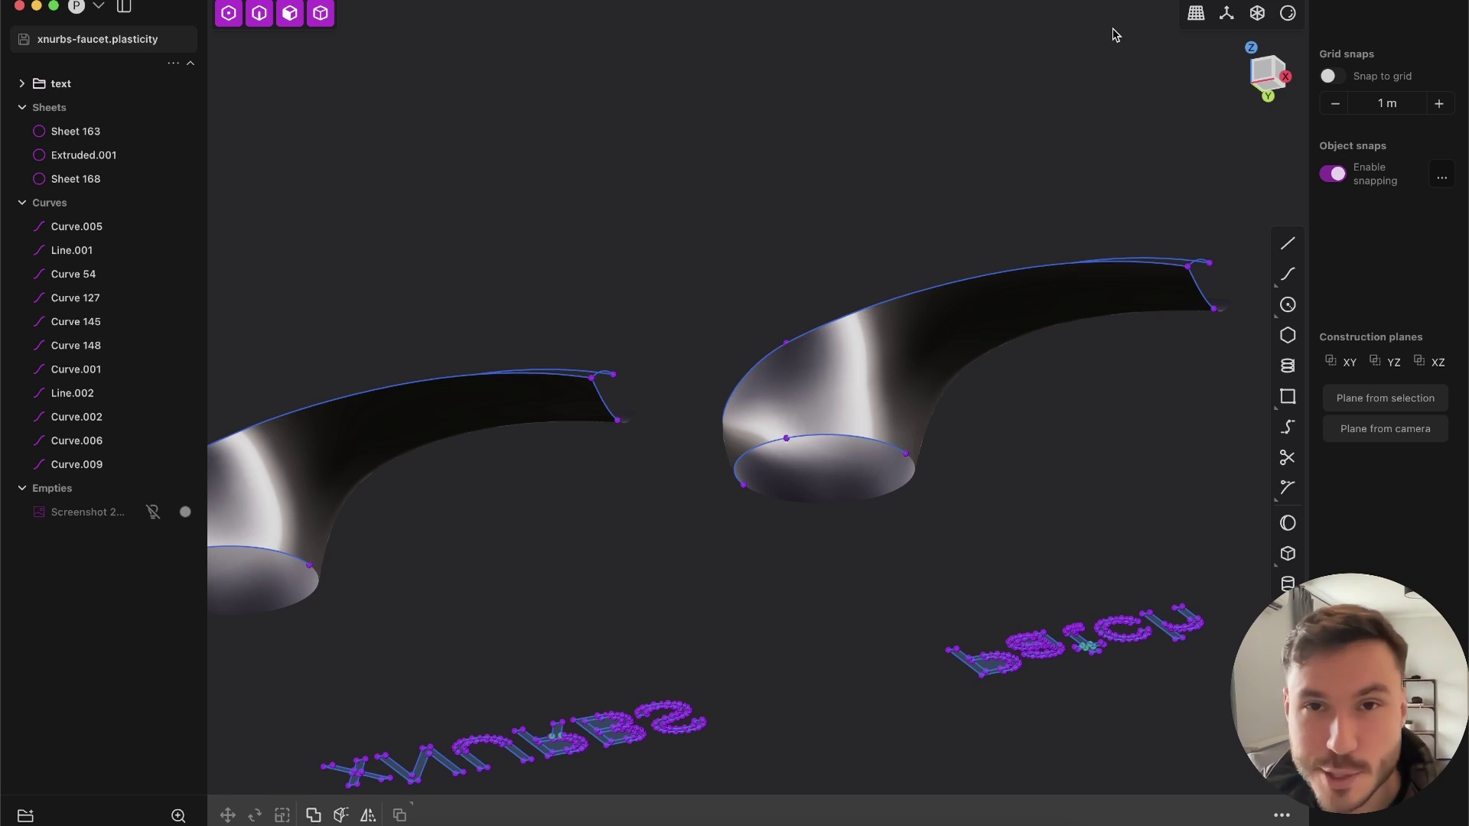
mouse_move(905, 501)
middle_mouse_down()
mouse_move(918, 314)
mouse_move(938, 364)
mouse_move(865, 361)
mouse_move(826, 454)
mouse_move(915, 321)
mouse_move(911, 456)
mouse_move(954, 518)
mouse_move(909, 498)
middle_mouse_up()
scroll(899, 502, "up", 2)
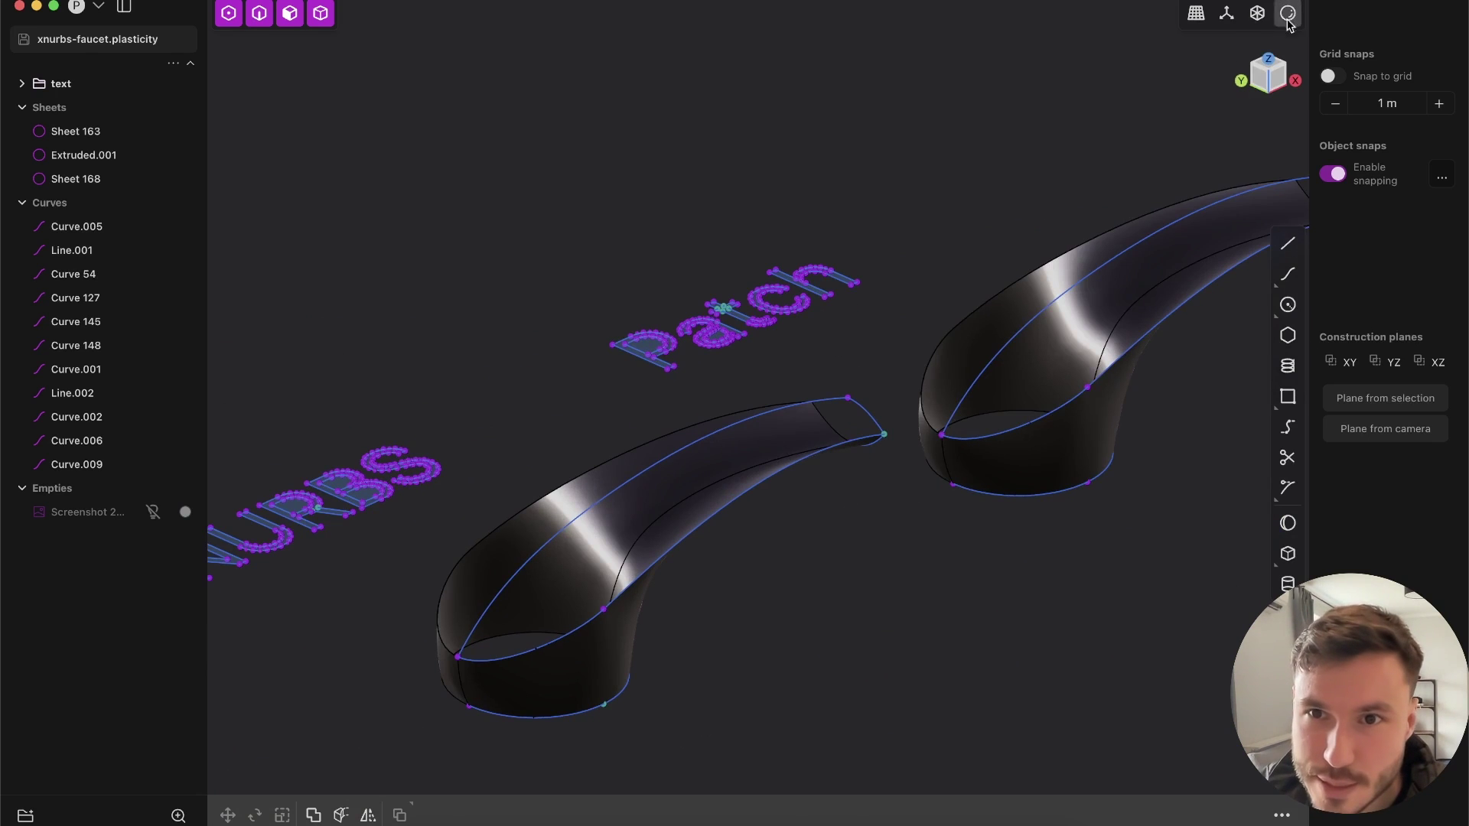
mouse_move(1287, 16)
left_click(1354, 86)
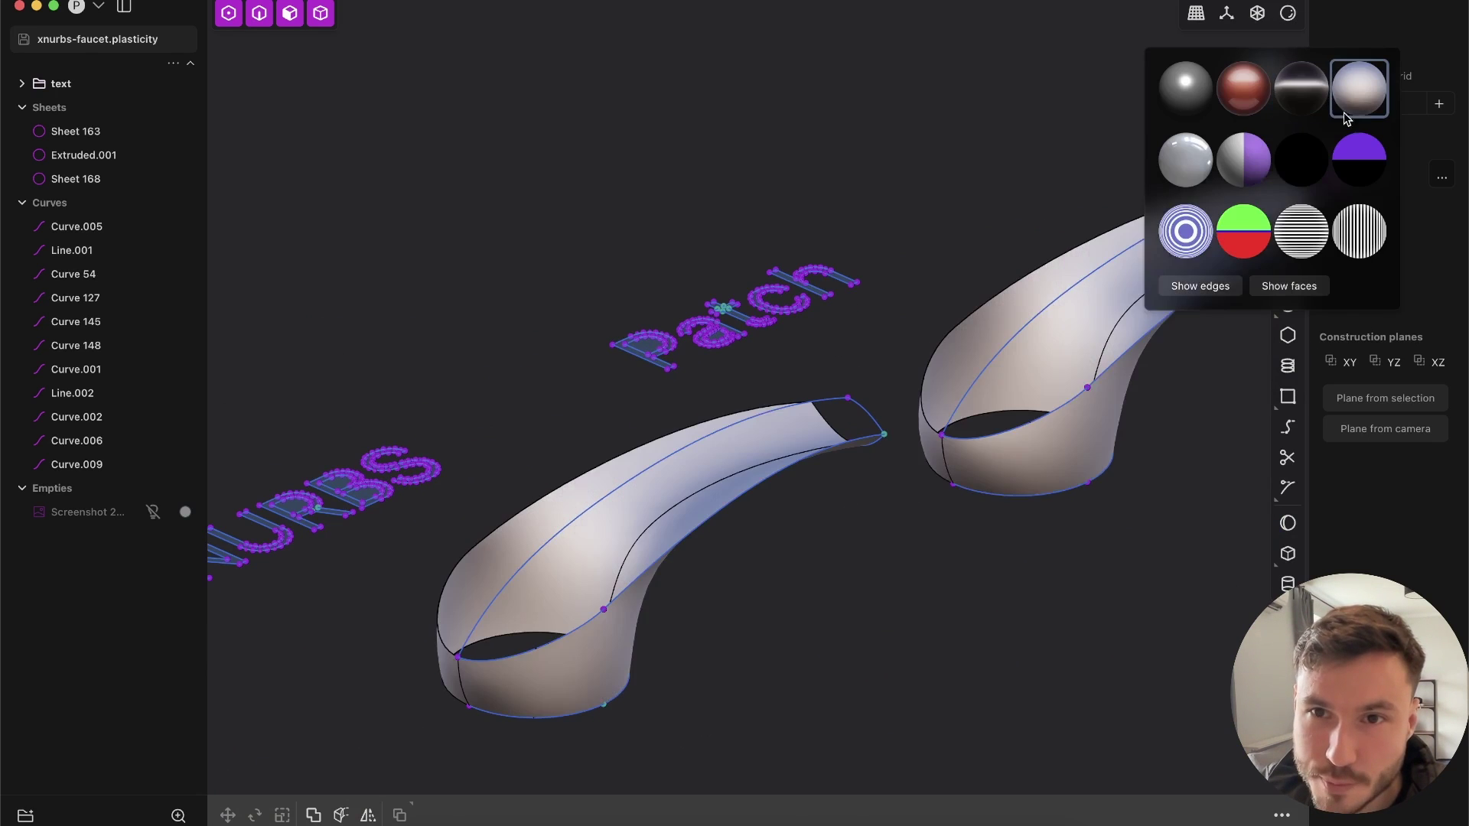
Extrude the top centre curves of both faucets about 0.48 m along Y into helper sheets, and remove the top and side curves.
middle_click_drag(1000, 485, 907, 466)
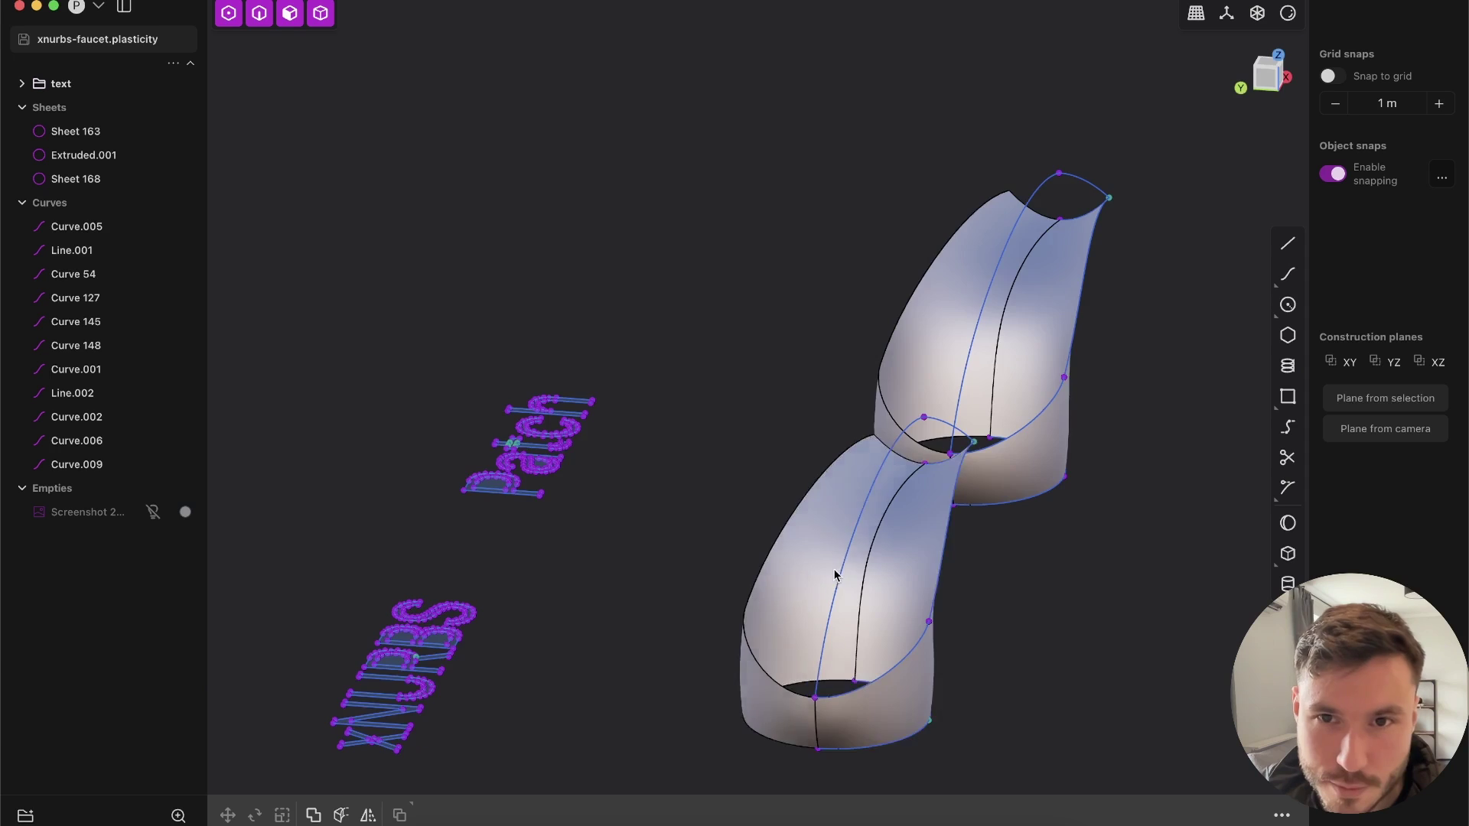
middle_click_drag(834, 570, 875, 528)
left_click(1267, 72)
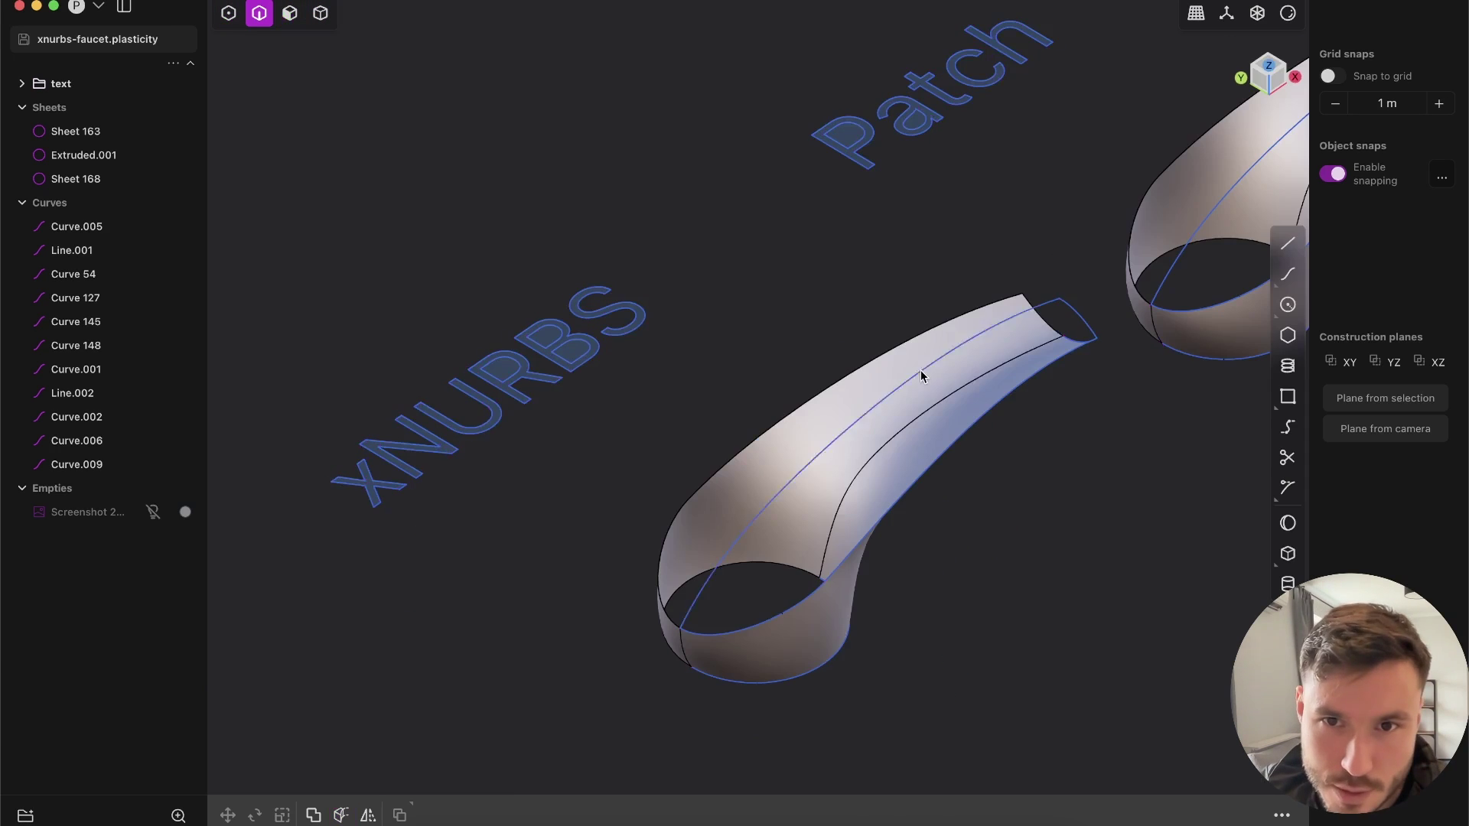
left_click(919, 368)
middle_click_drag(1004, 378, 941, 367, "shift")
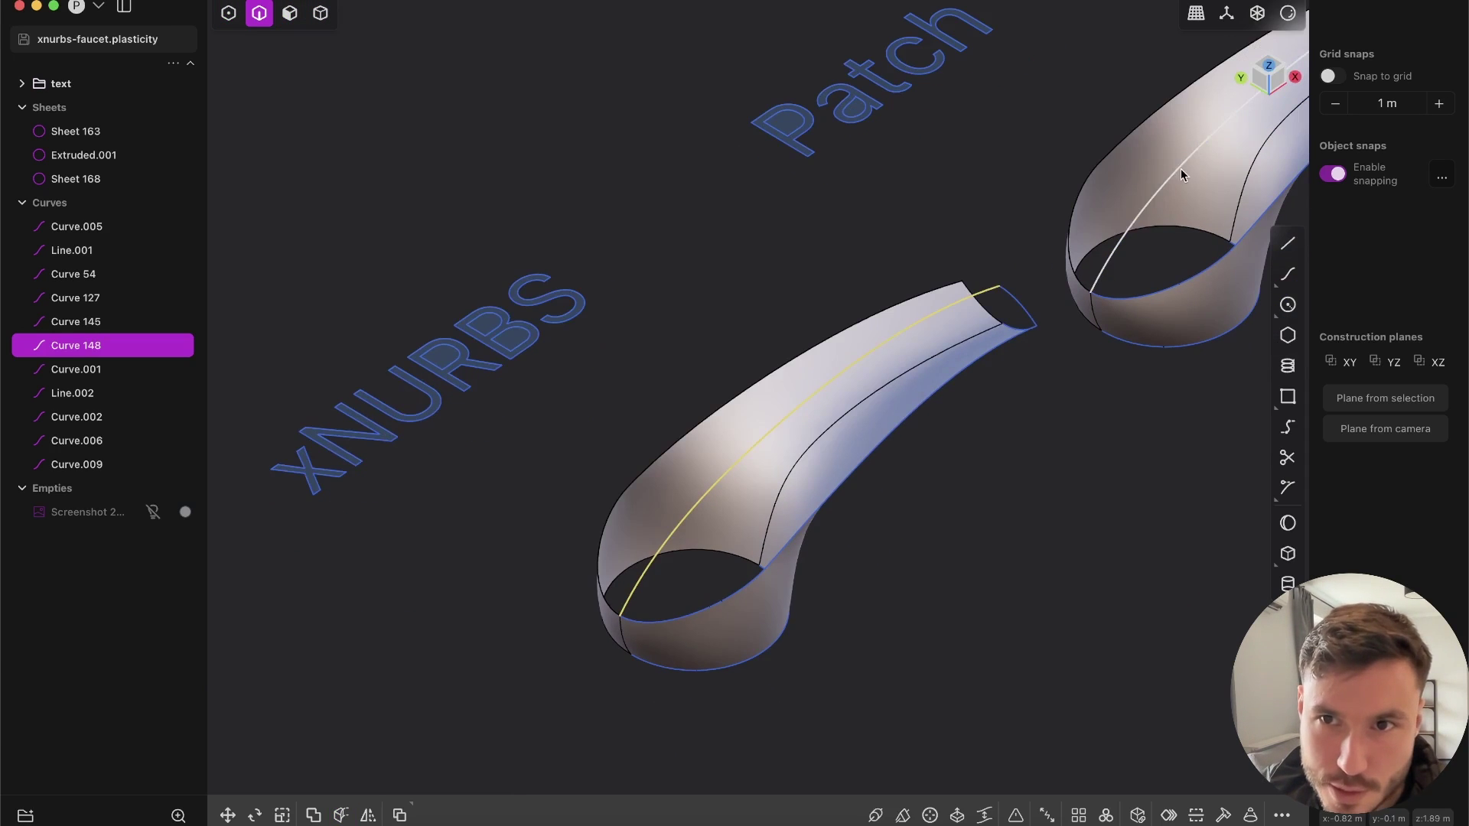
left_click(1181, 168)
key("e")
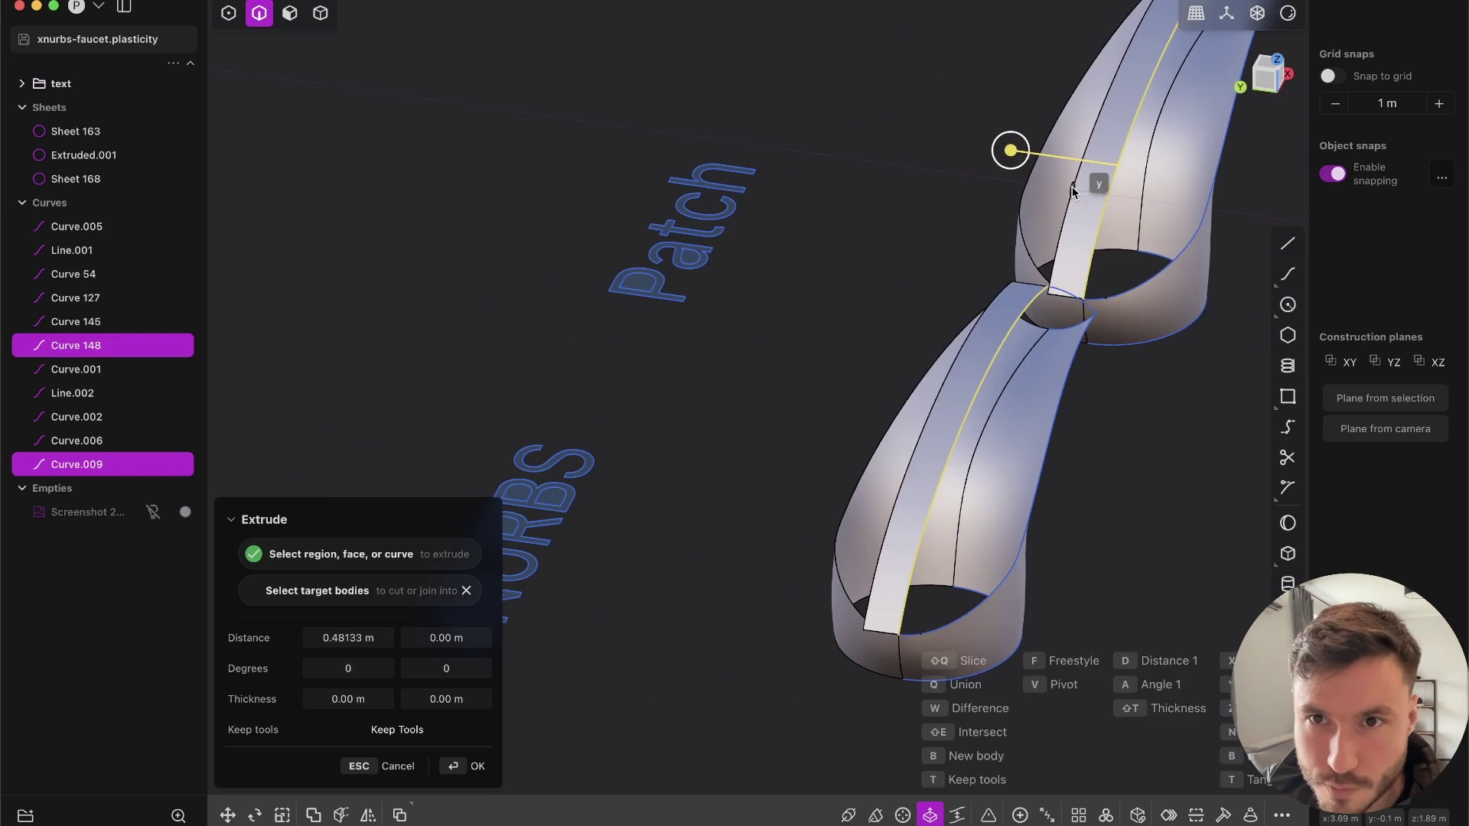
key("Return")
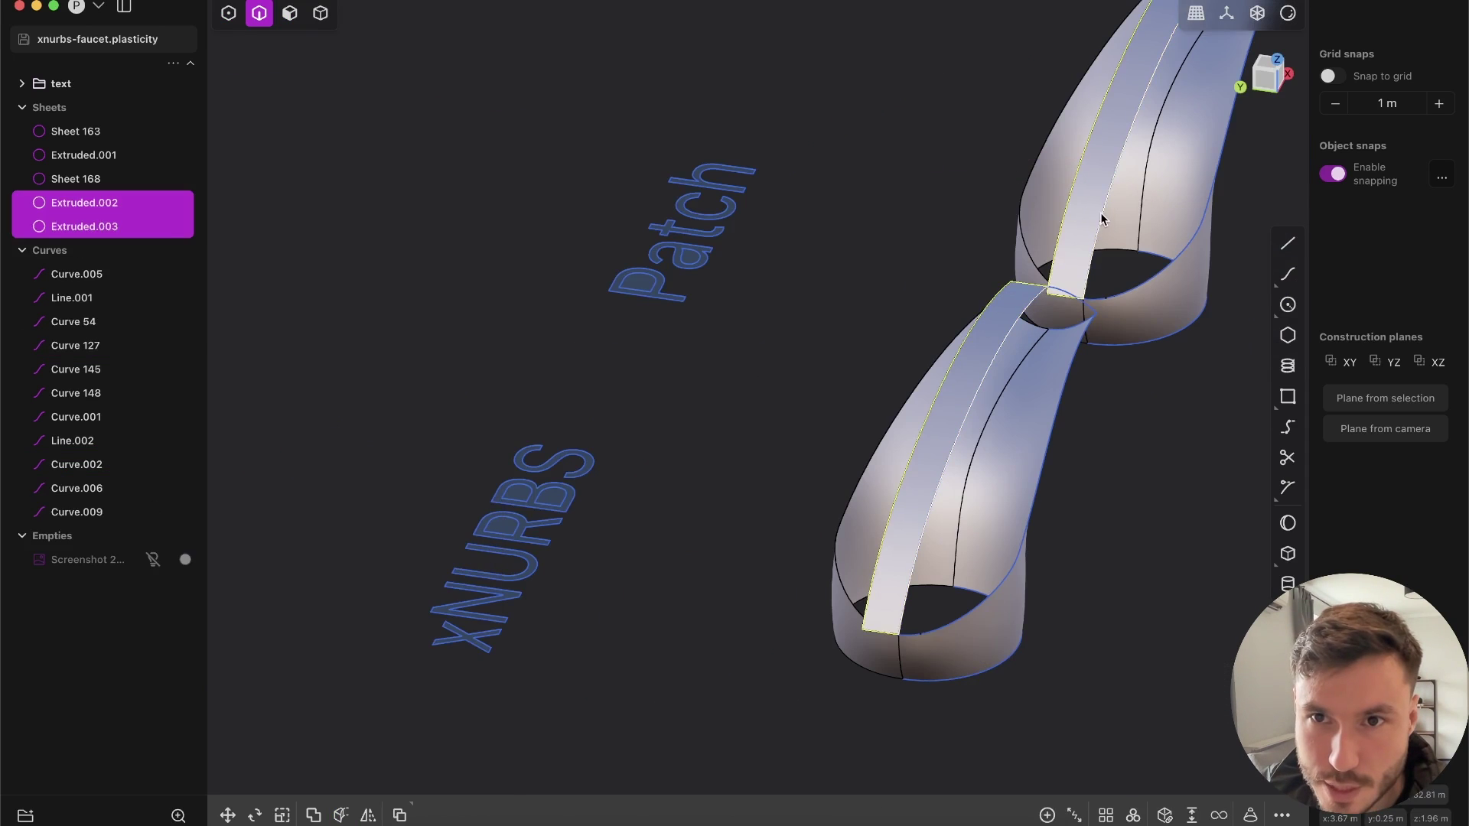
left_click(1100, 214)
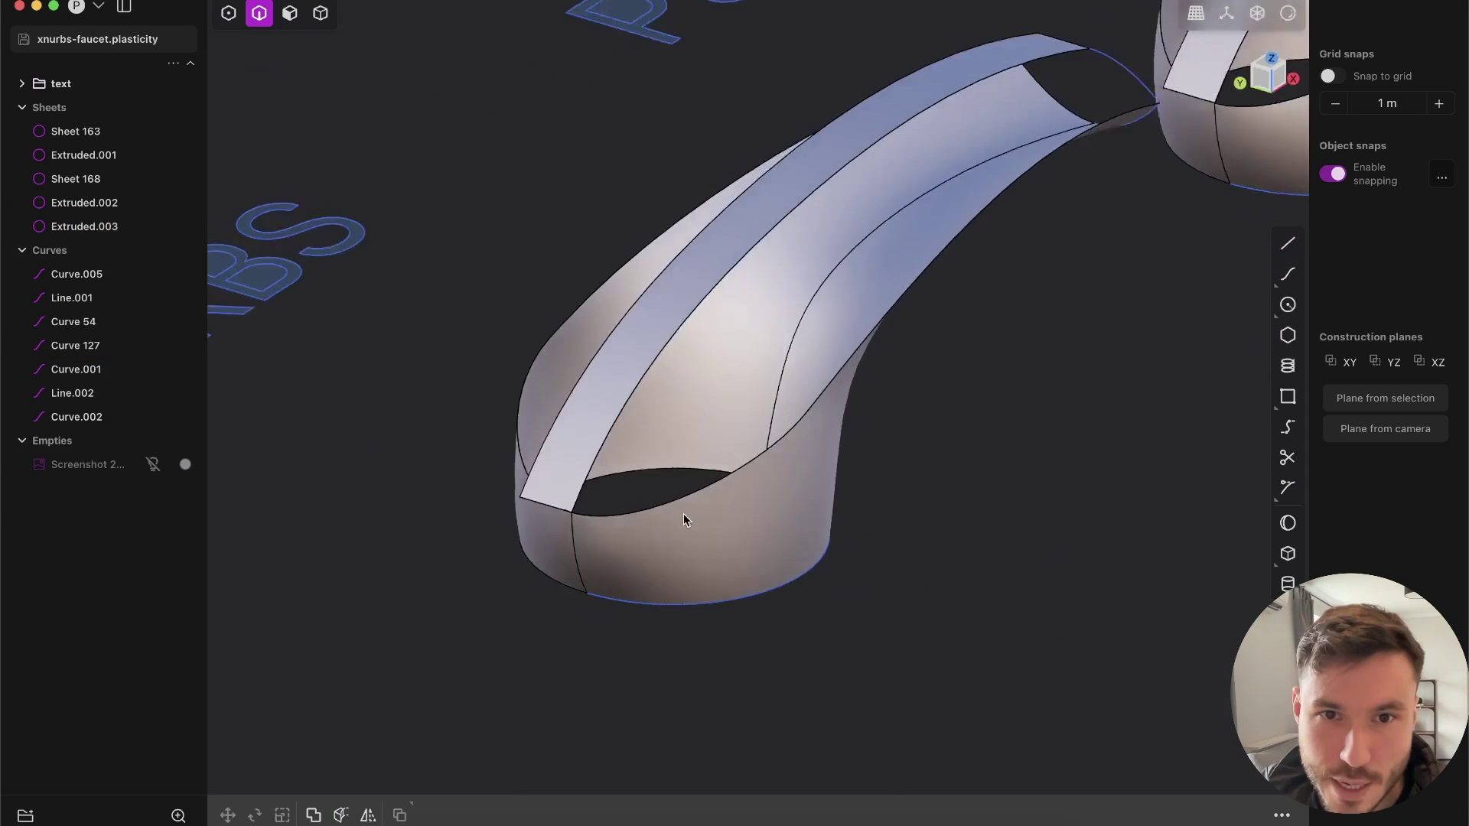
Build an XNurbs surface over the xNURBS faucet's open top, bounded by the helper sheet edge, the body's side edge and the spout curve.
middle_click_drag(683, 512, 853, 542)
key("alt+p")
middle_click_drag(707, 535, 866, 490, "shift")
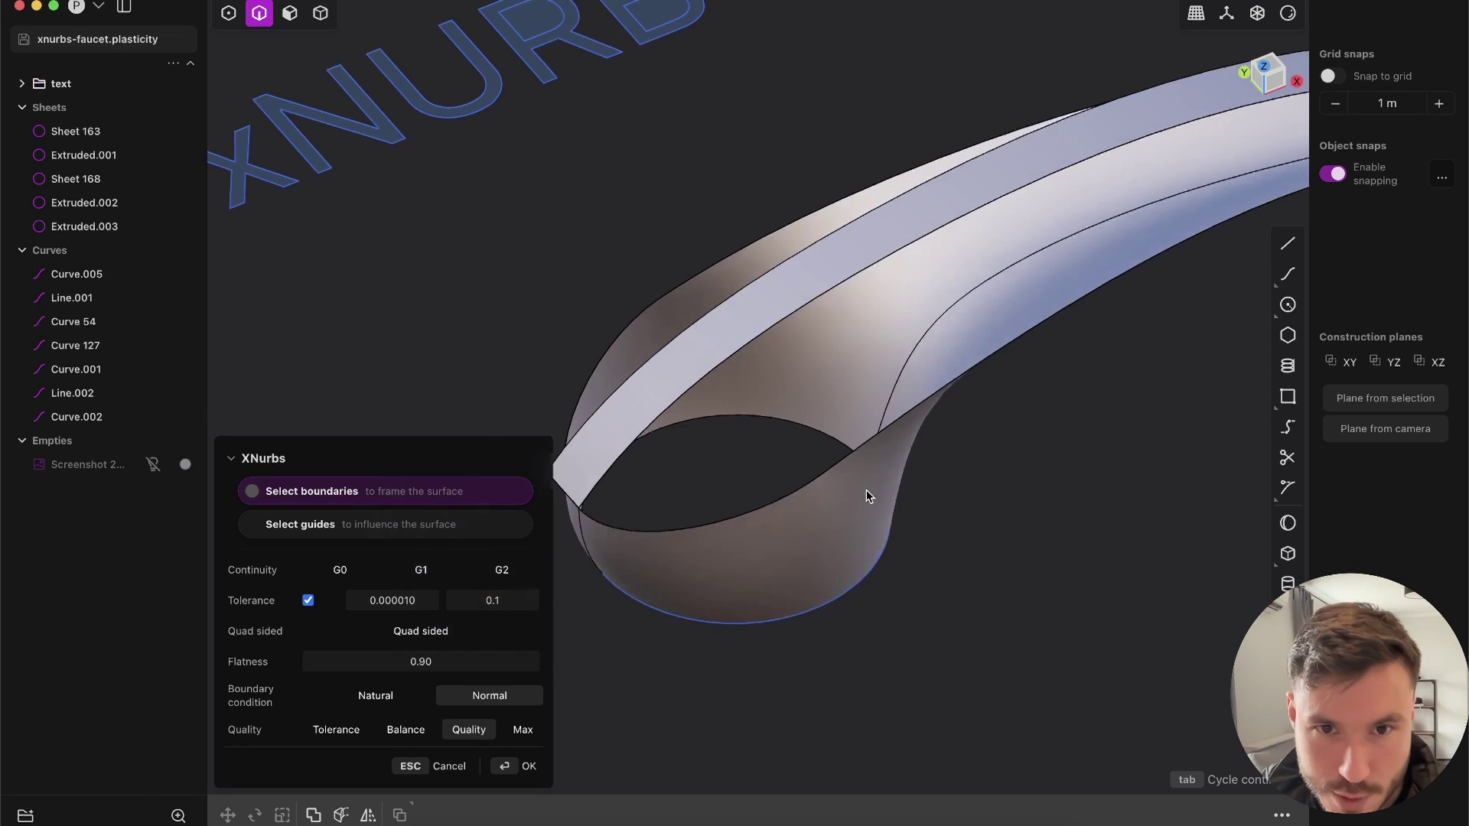
left_click(707, 381)
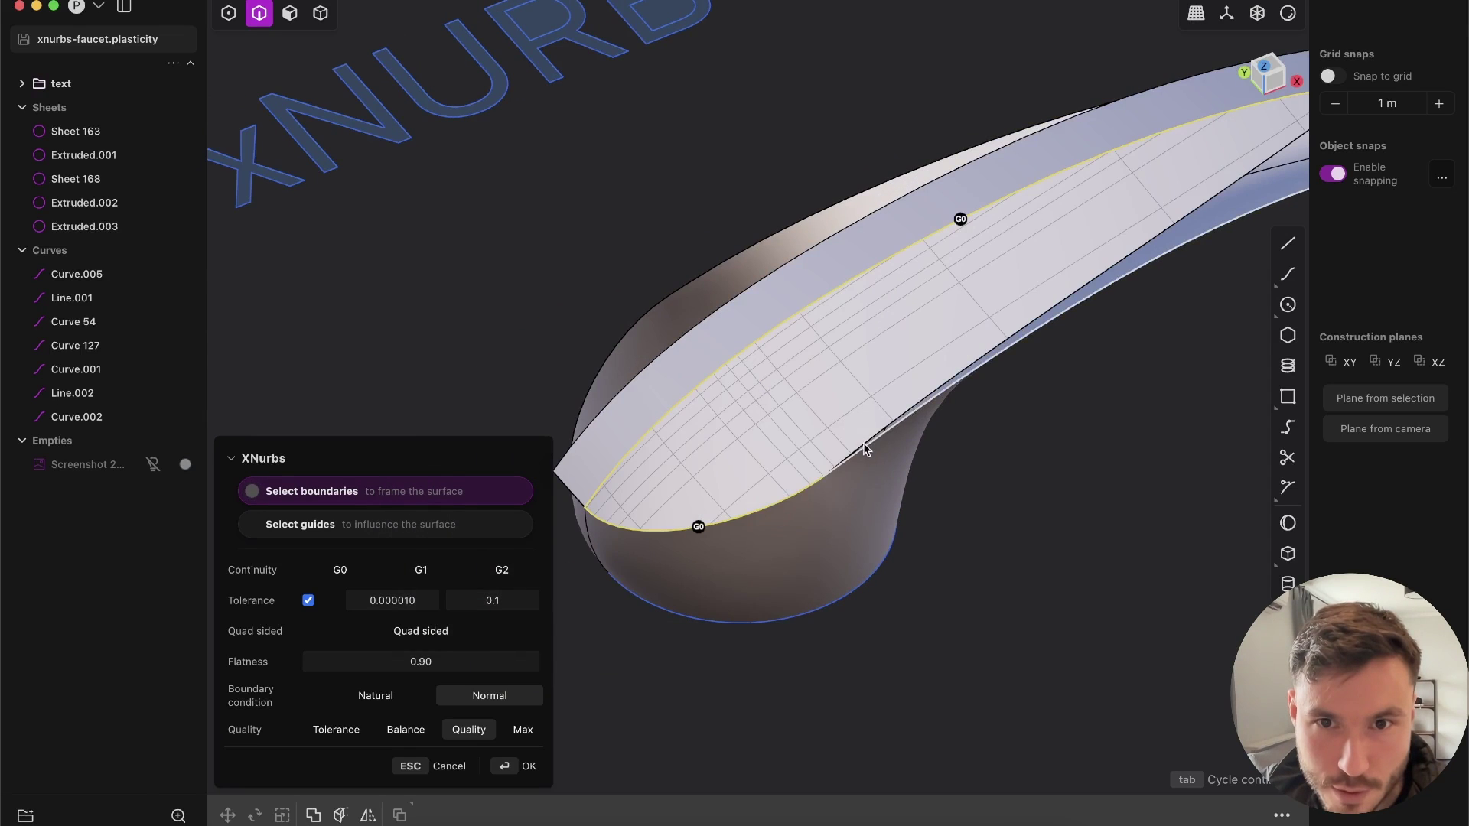
left_click(865, 446)
middle_click_drag(980, 363, 756, 522, "shift")
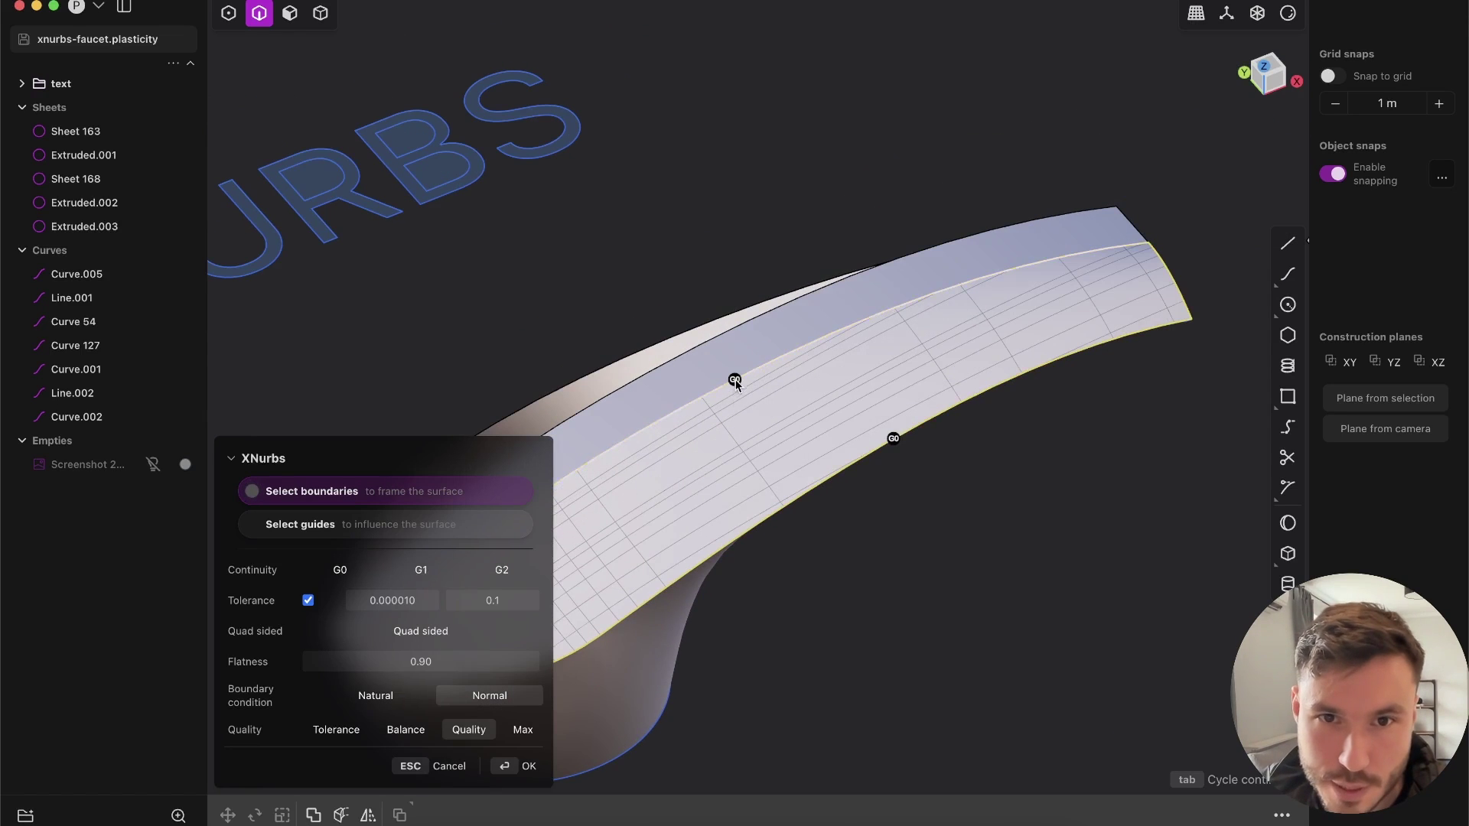
middle_click_drag(781, 394, 462, 705)
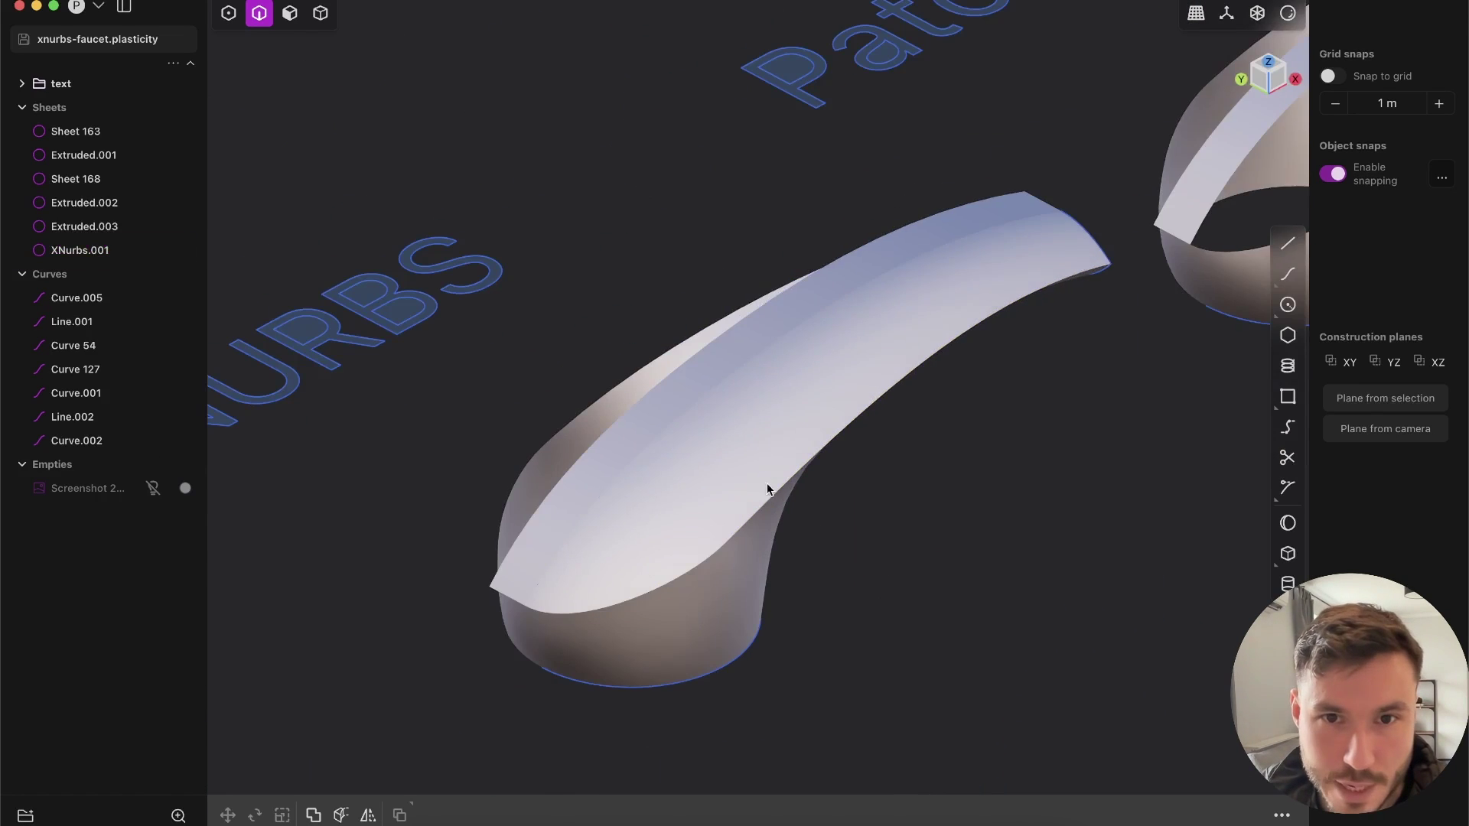
Delete the xNURBS faucet's top helper sheet and mirror the new top surface across the centre plane.
middle_click_drag(768, 490, 684, 373)
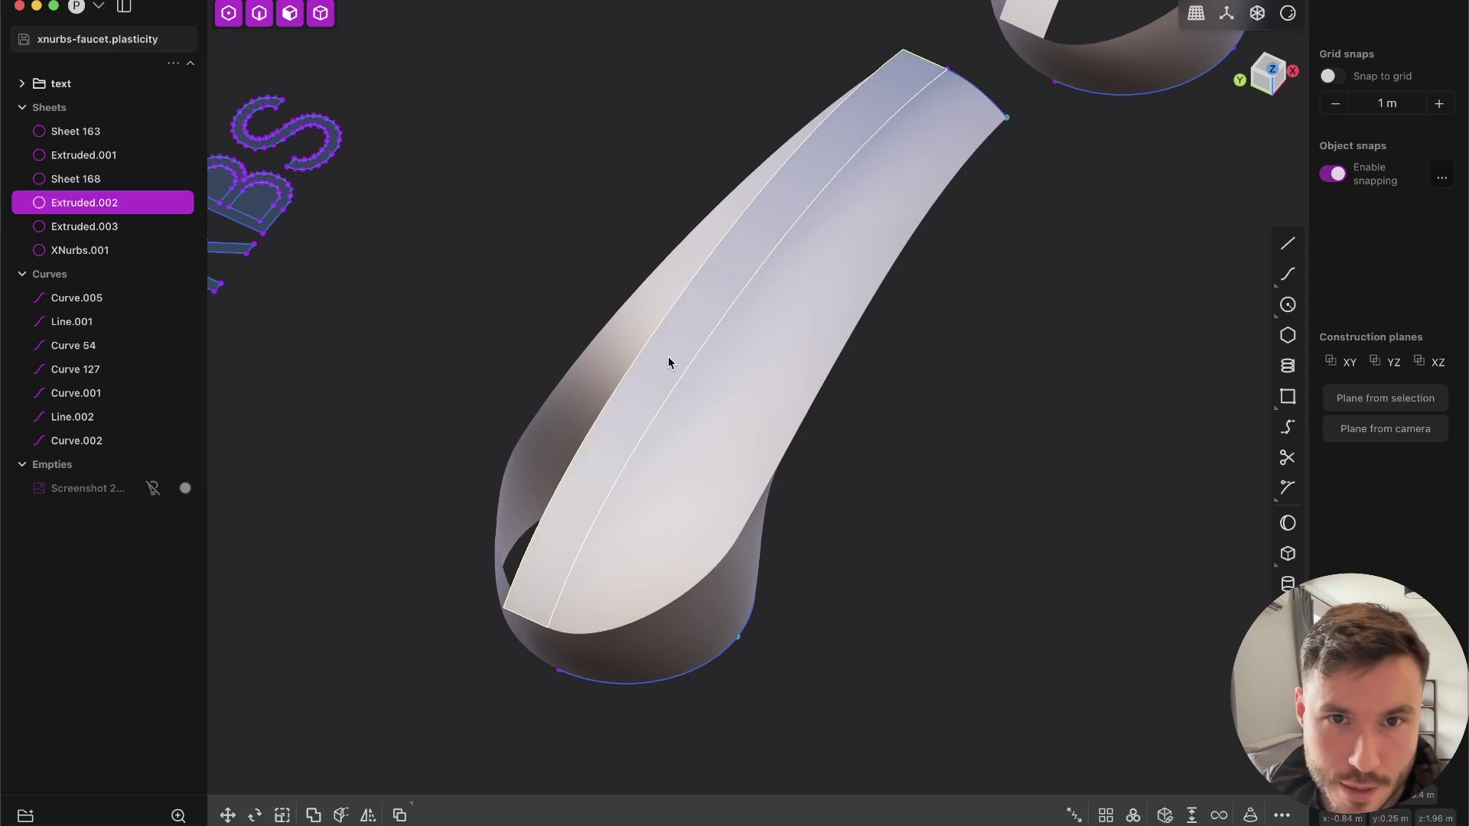
key("Delete")
left_click(730, 383)
key("alt+x")
key("Return")
left_click(911, 410)
Join the top surfaces to the xNURBS faucet's body and examine the result with a zebra-stripe matcap.
middle_click_drag(811, 417, 820, 467, "shift")
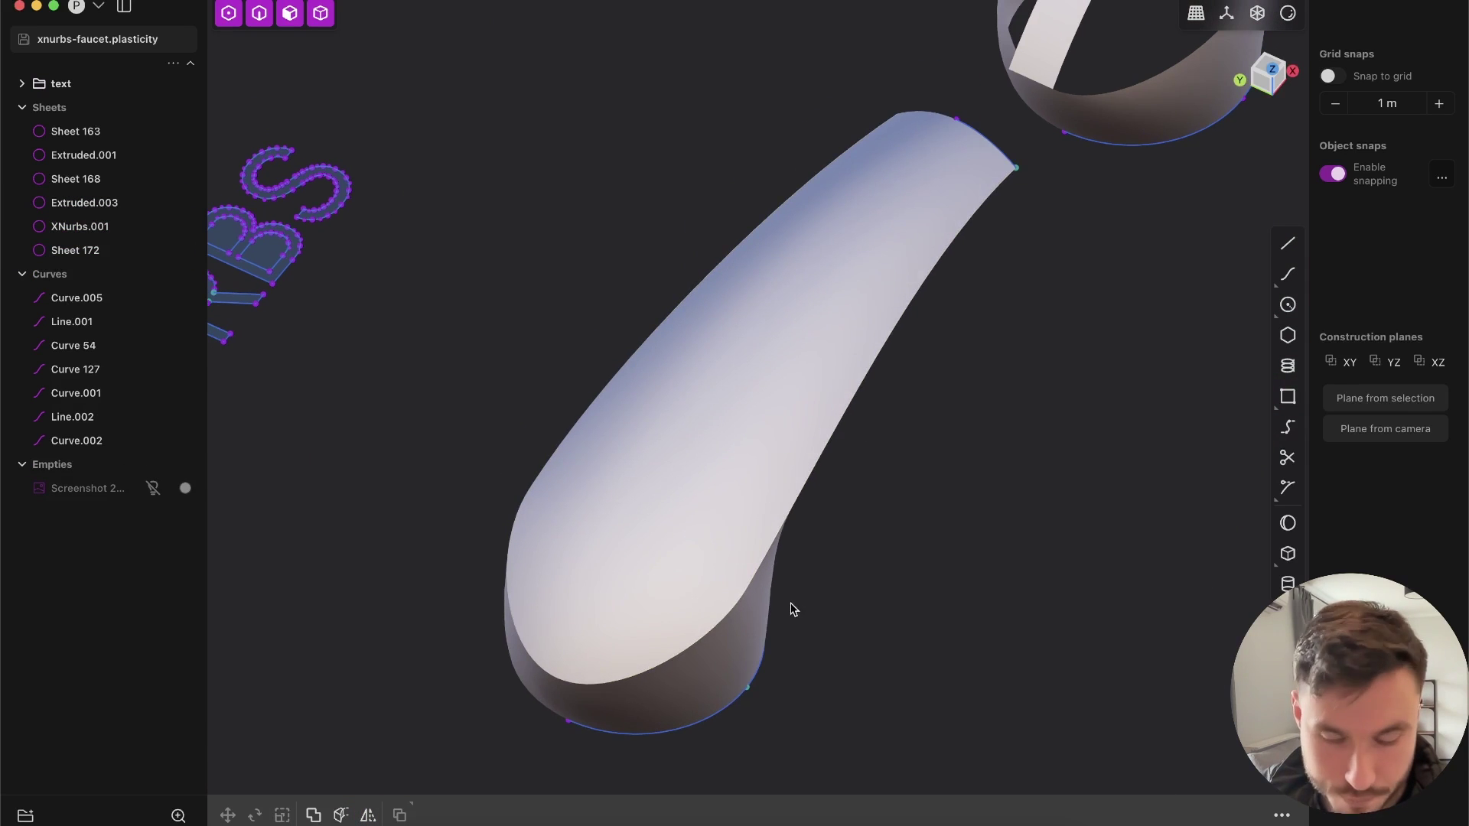
left_click(1293, 16)
middle_click_drag(956, 229, 696, 500)
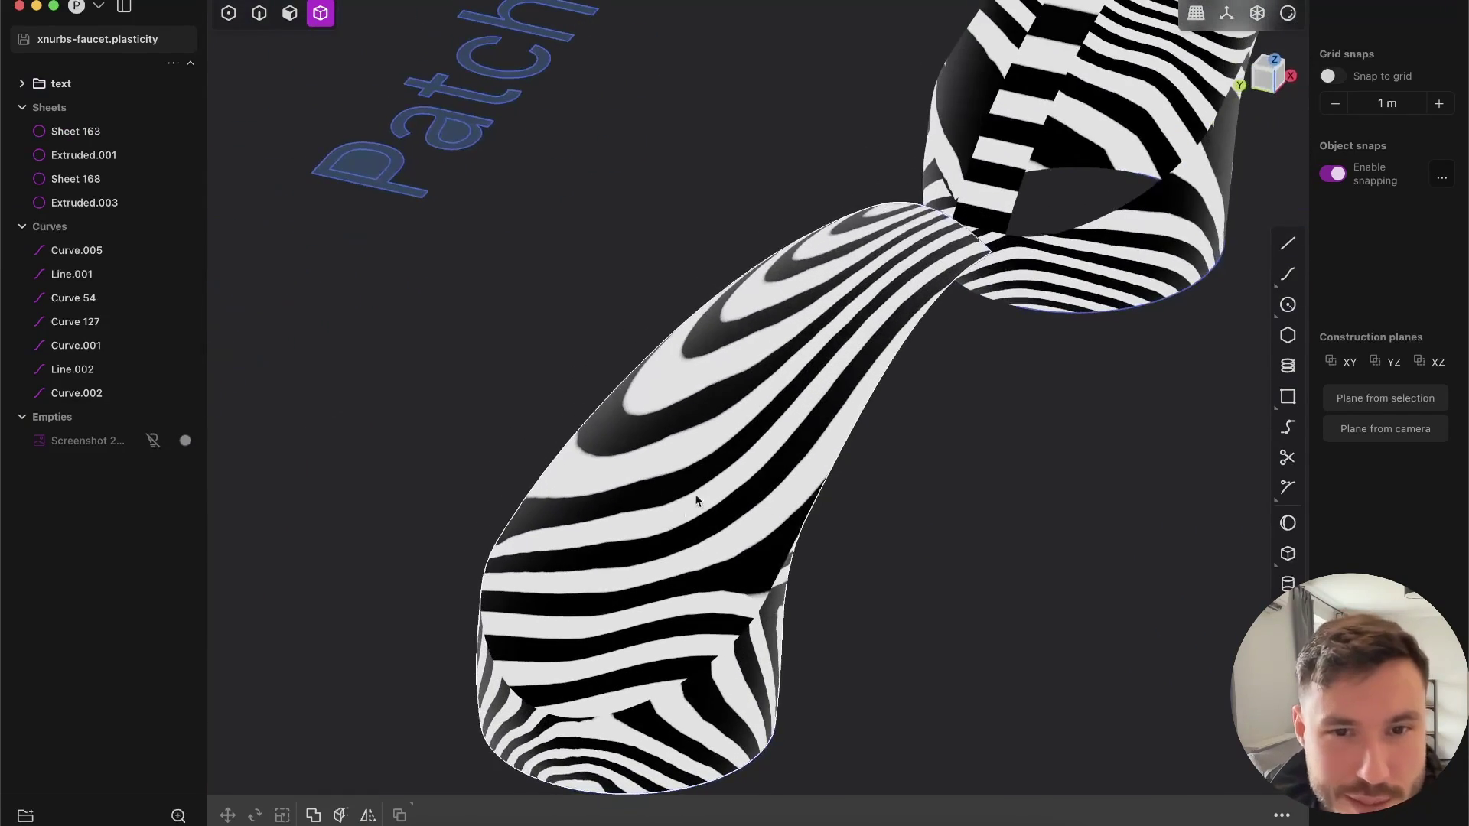
Replace the zebra matcap with glossy red and plain grey shading while examining the Patch faucet's still-open top.
mouse_move(1286, 25)
left_click(1241, 88)
mouse_move(669, 559)
middle_mouse_down()
mouse_move(682, 513)
mouse_move(584, 612)
mouse_move(523, 628)
mouse_move(518, 571)
mouse_move(622, 524)
middle_mouse_up()
middle_click_drag(963, 360, 829, 525, "shift")
scroll(928, 365, "down", 5)
scroll(934, 458, "up", 3)
scroll(829, 525, "up", 6)
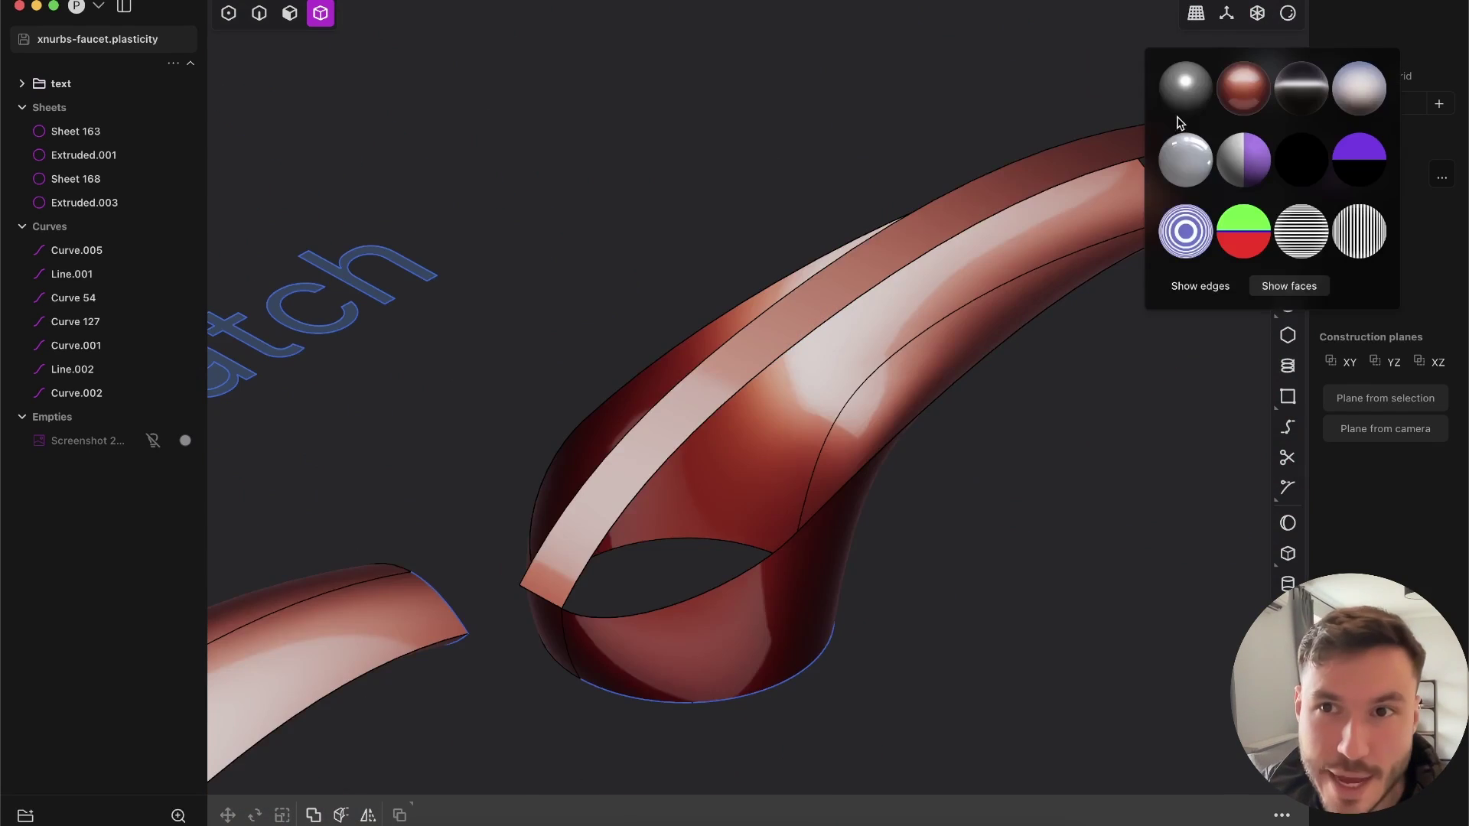
left_click(1184, 96)
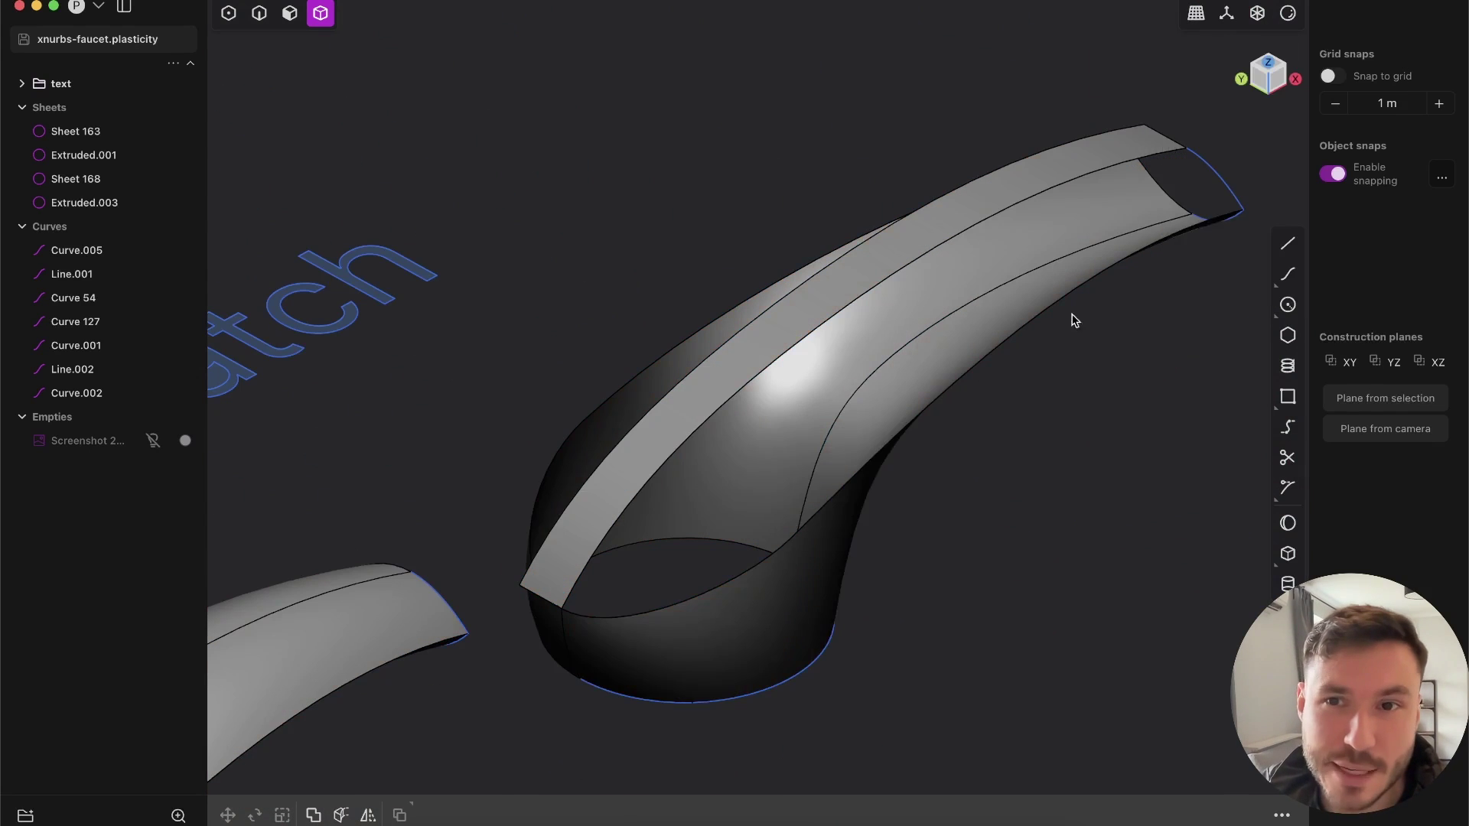
middle_click_drag(935, 533, 992, 321)
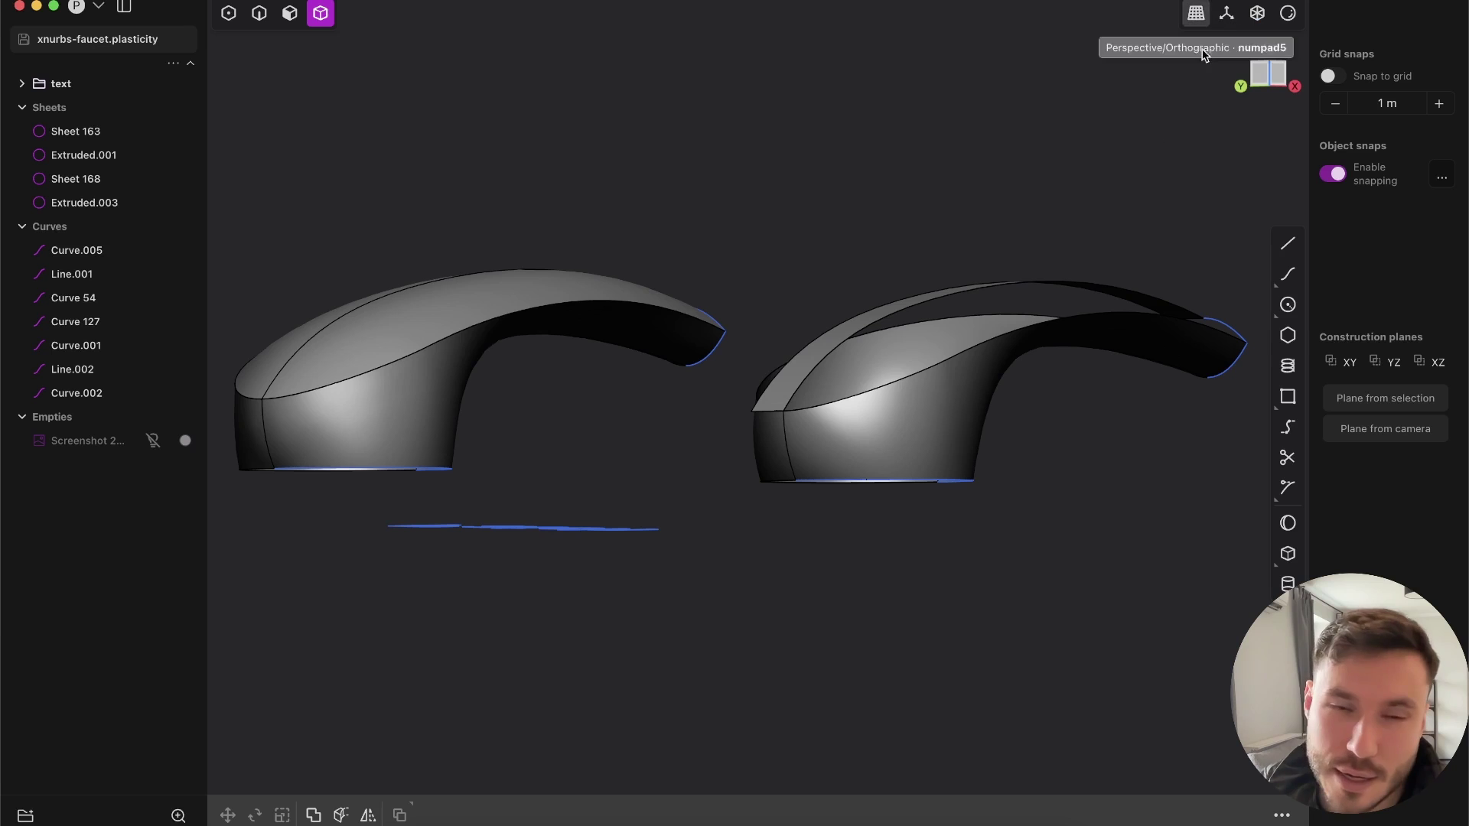
Examine the grey-shaded faucets from low side angles, focusing on the Patch faucet's helper sheet and upper body edge.
middle_click_drag(946, 232, 891, 389)
middle_click_drag(891, 389, 764, 393, "shift")
scroll(764, 395, "up", 5)
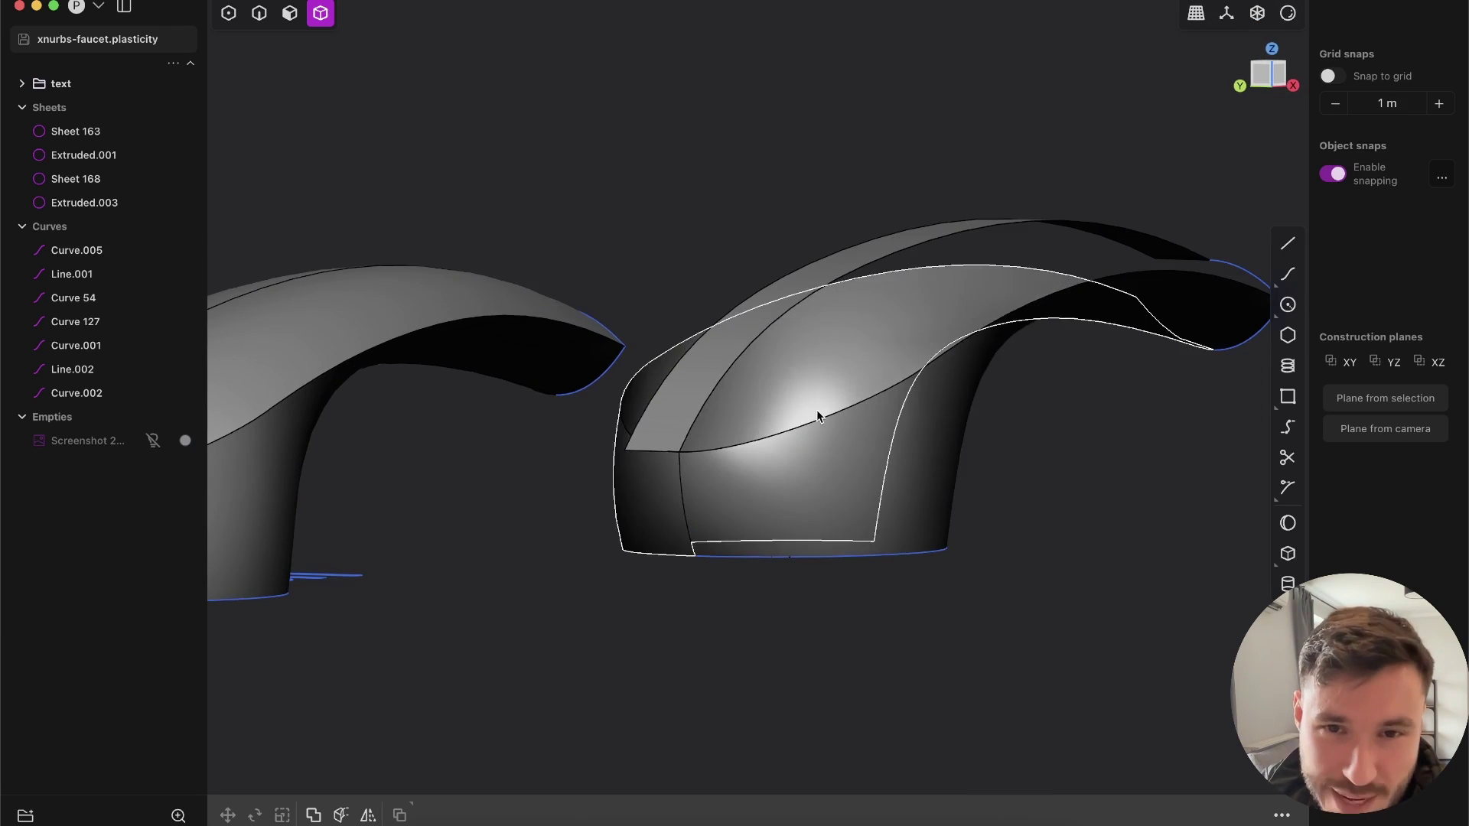
mouse_move(823, 449)
middle_mouse_down()
mouse_move(1058, 367)
mouse_move(823, 439)
middle_mouse_up()
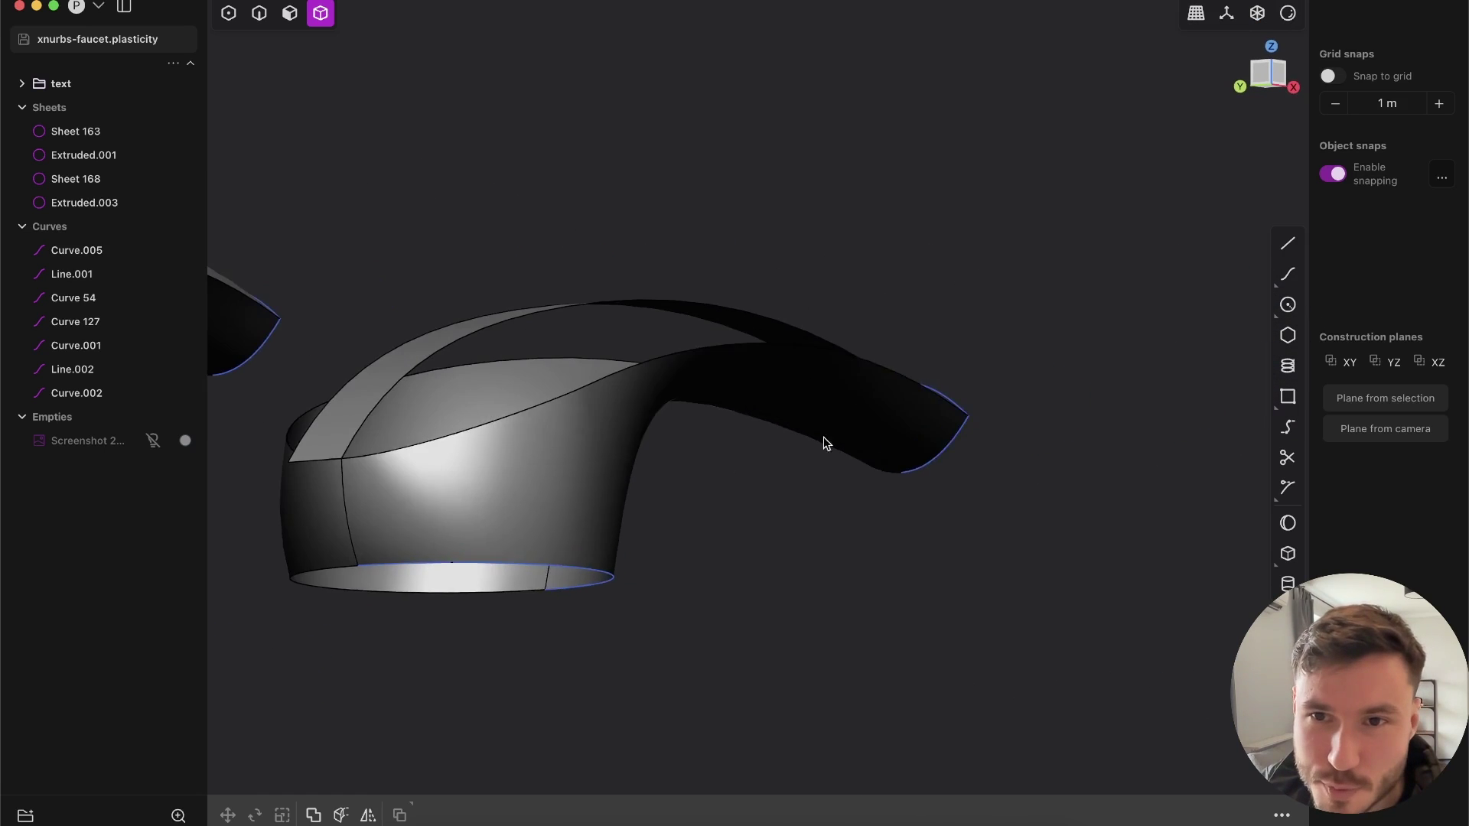
scroll(836, 488, "up", 5)
middle_click_drag(840, 494, 964, 367)
key("3")
scroll(803, 324, "down", 2)
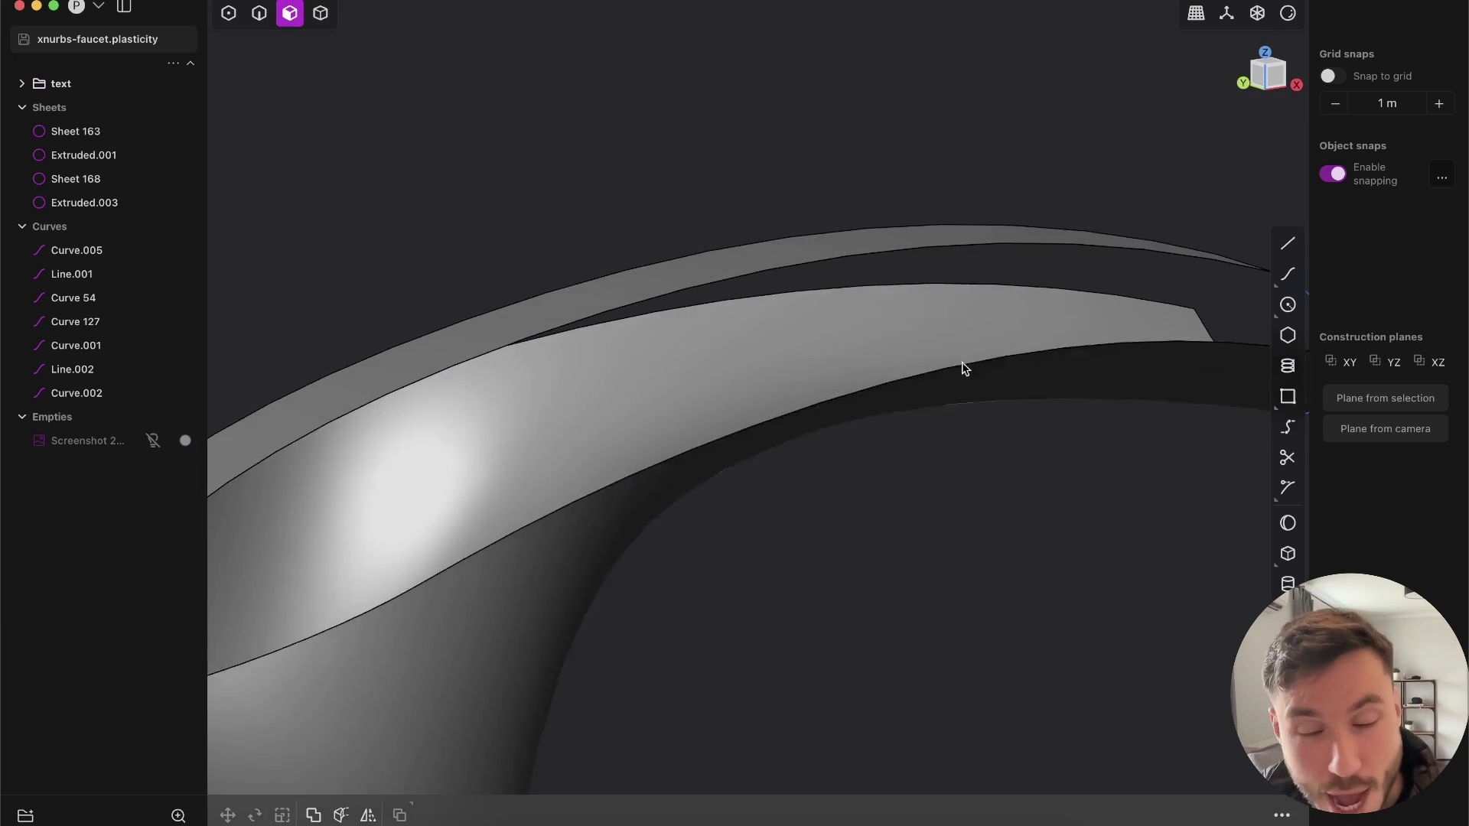
scroll(721, 462, "down", 5)
scroll(806, 429, "down", 5)
mouse_move(806, 429)
middle_mouse_down()
mouse_move(770, 490)
mouse_move(827, 401)
middle_mouse_up()
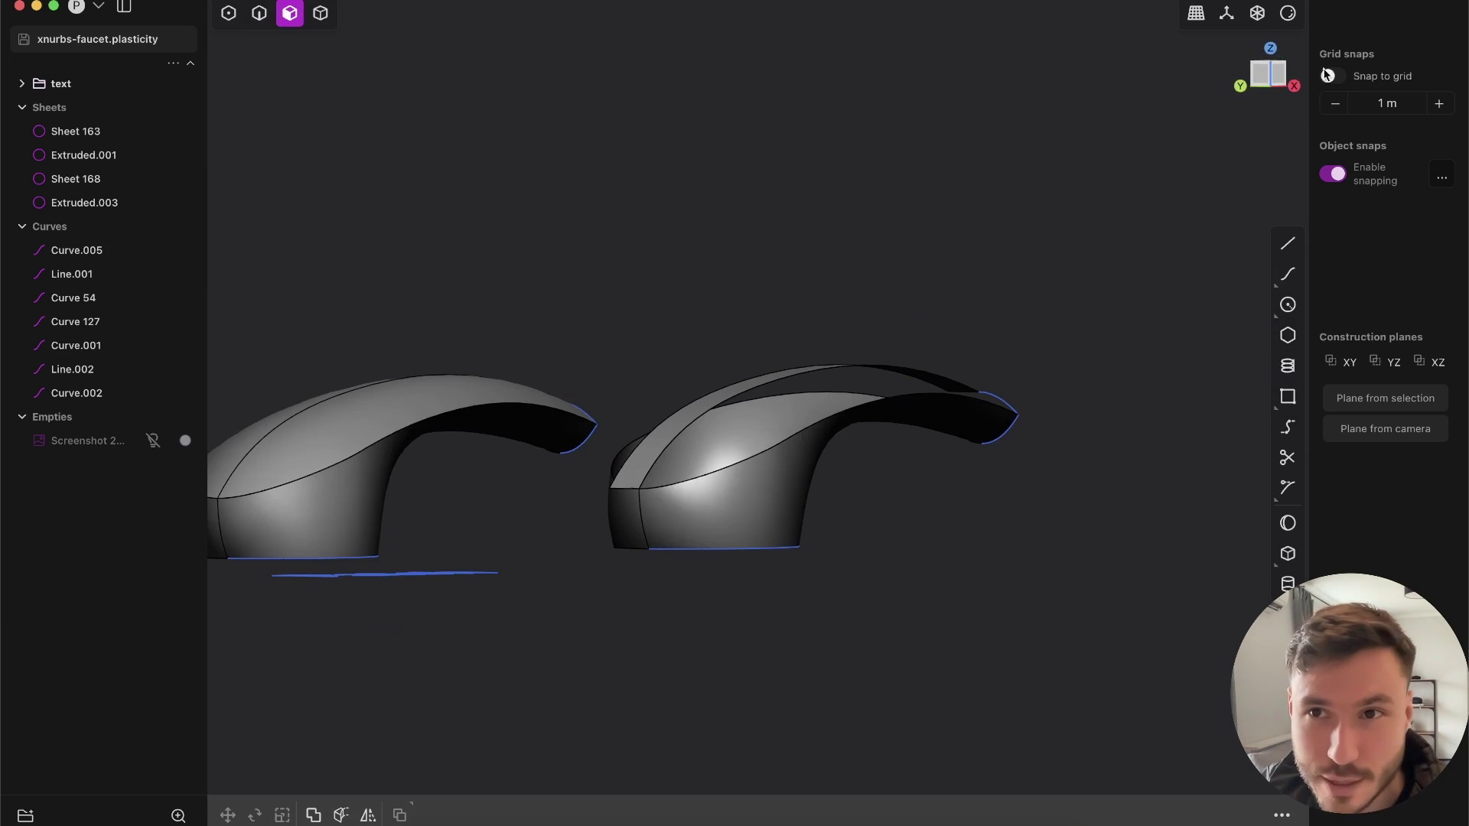
Shade both faucets with the pale blue pearl matcap and inspect the Patch faucet's open top.
left_click(1288, 17)
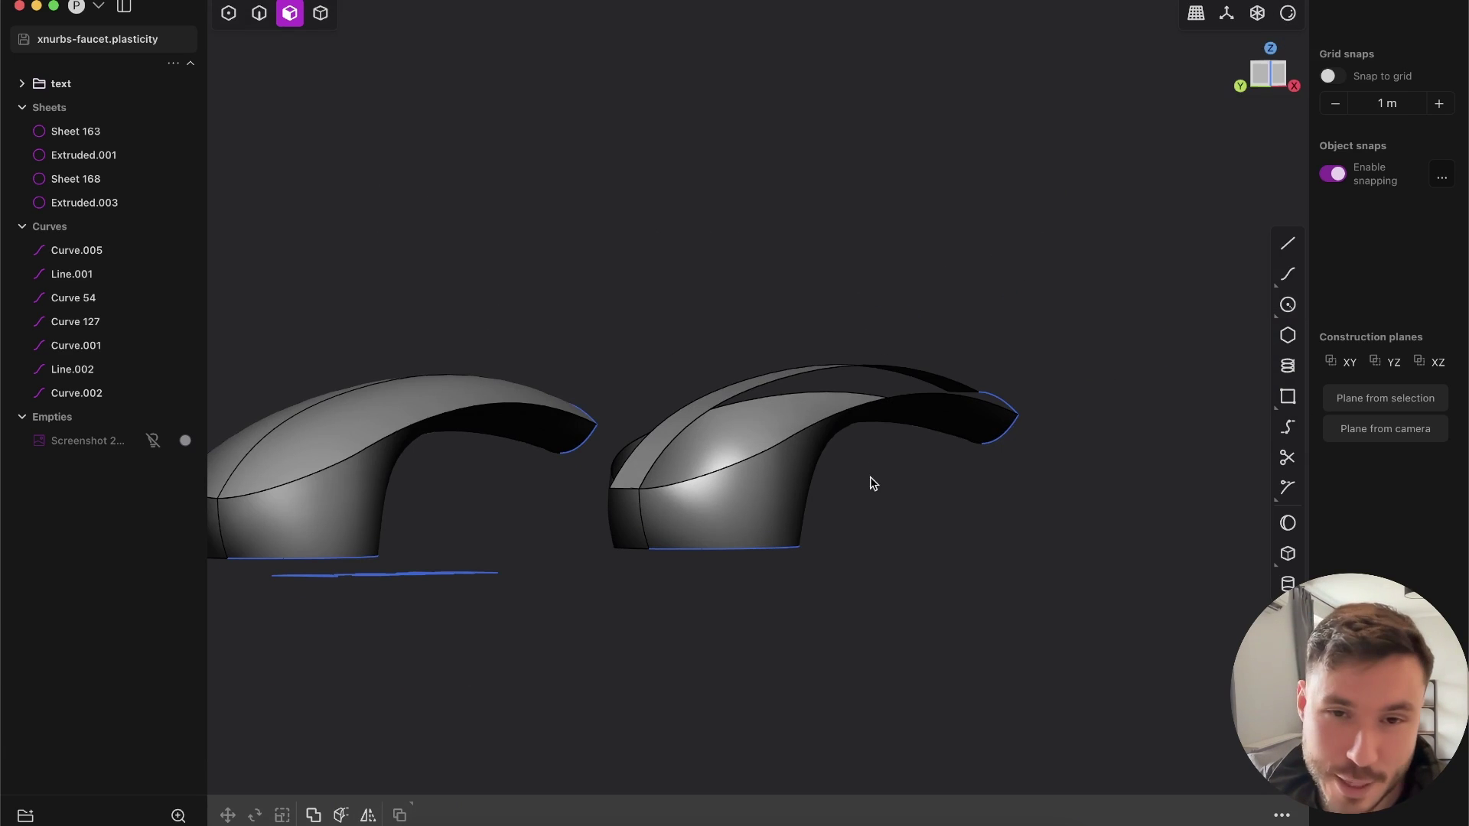
middle_click_drag(870, 476, 1276, 72)
left_click(1293, 19)
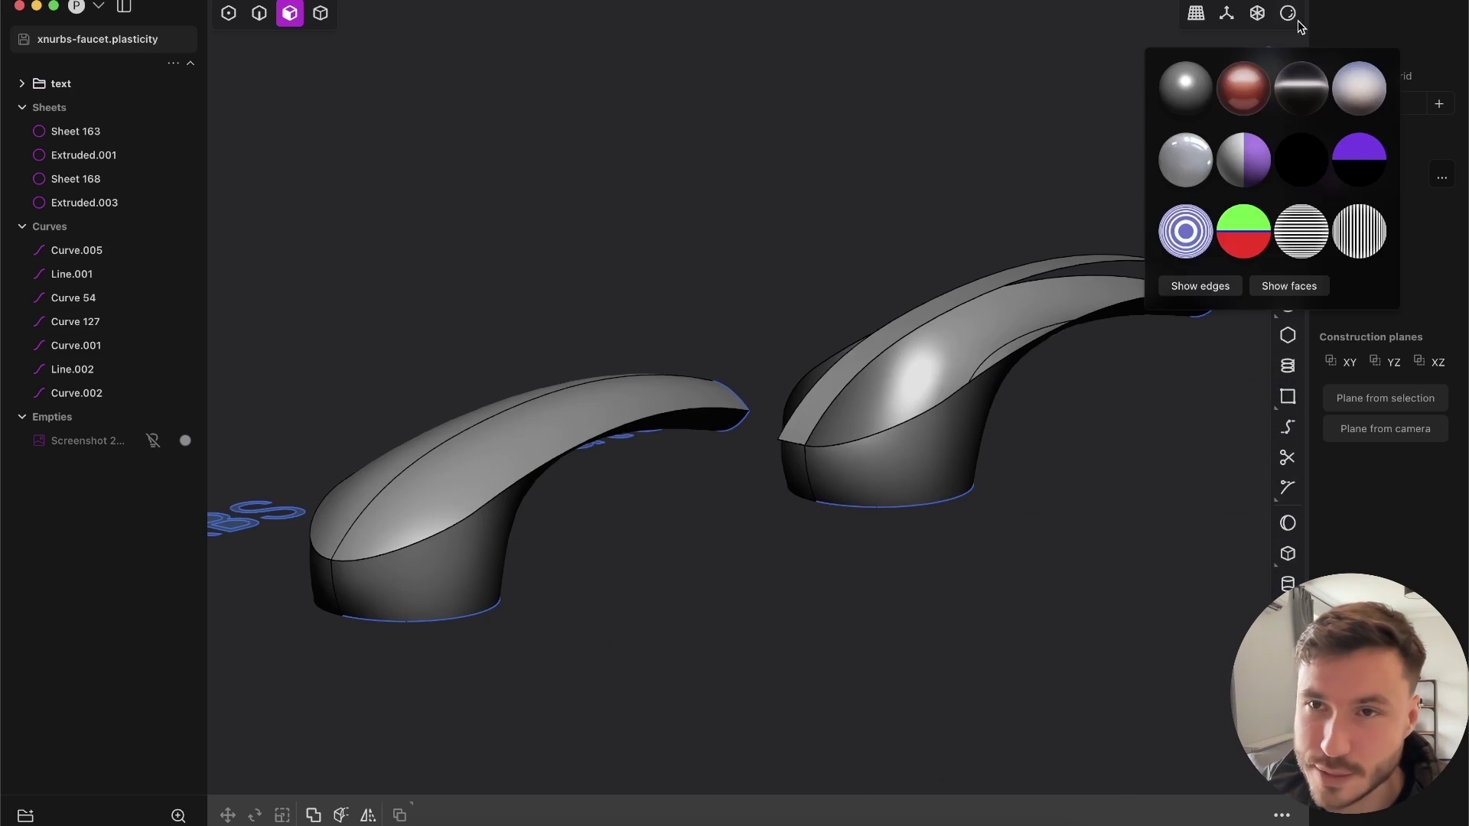
left_click(1357, 90)
middle_click_drag(828, 370, 816, 406, "shift")
scroll(892, 418, "up", 5)
scroll(816, 406, "down", 6)
middle_click_drag(849, 321, 804, 379)
scroll(753, 498, "up", 5)
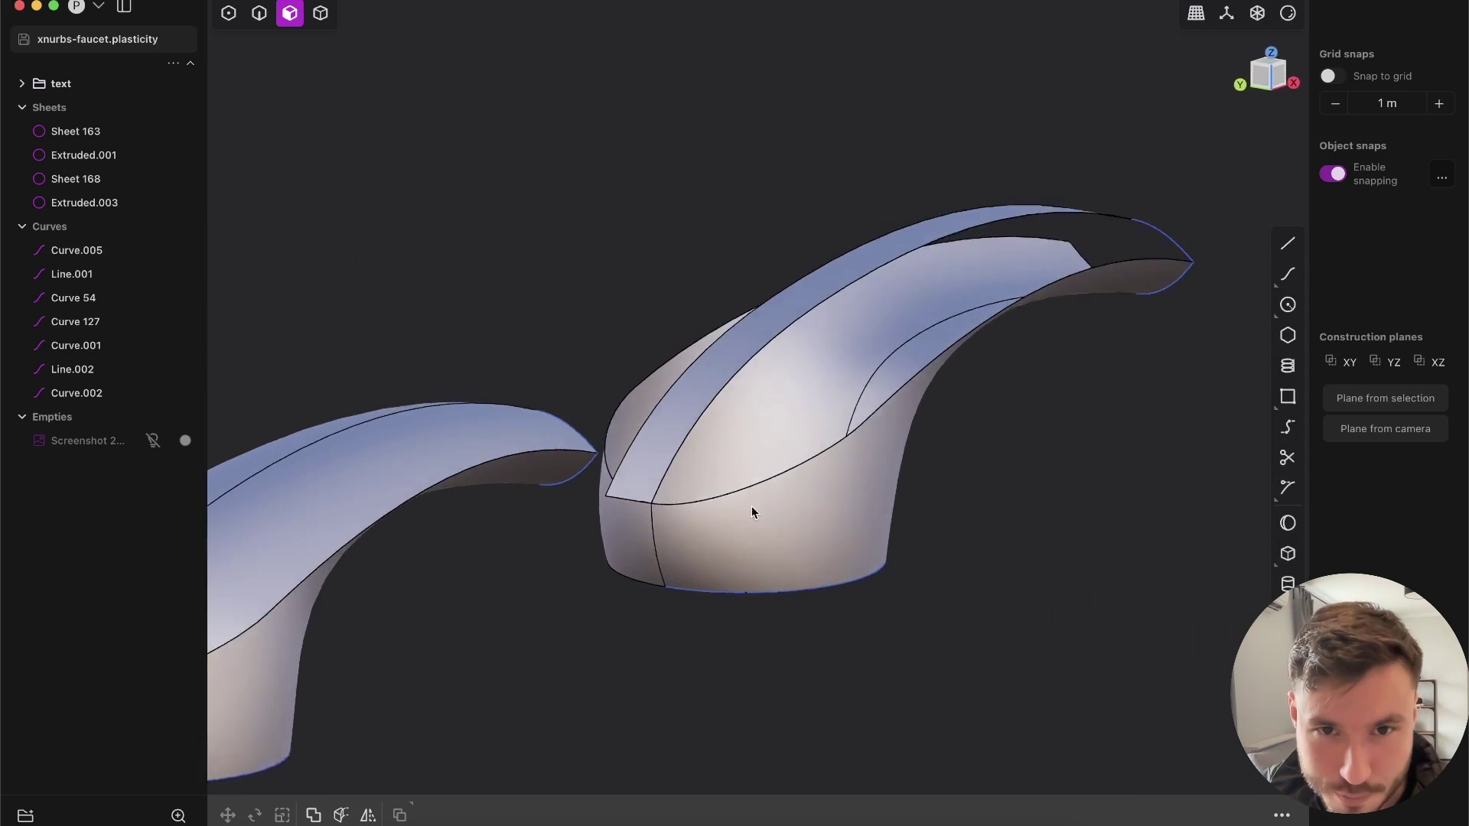
Patch the Patch faucet's open top, bounded by the helper sheet edge, the body's side edge and the spout curve.
middle_click_drag(751, 512, 930, 359)
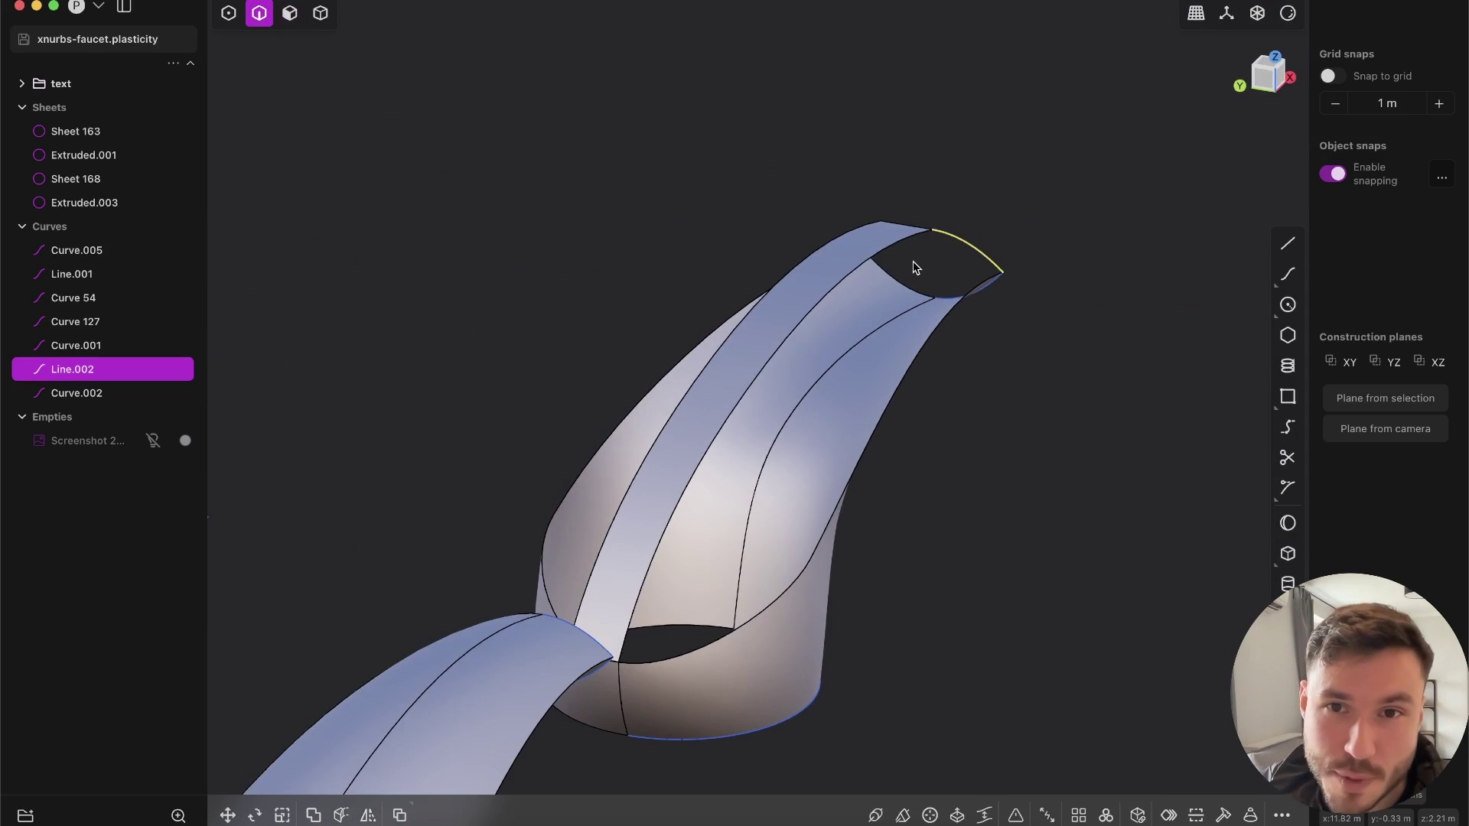
left_click(897, 243, "shift")
left_click(822, 525, "shift")
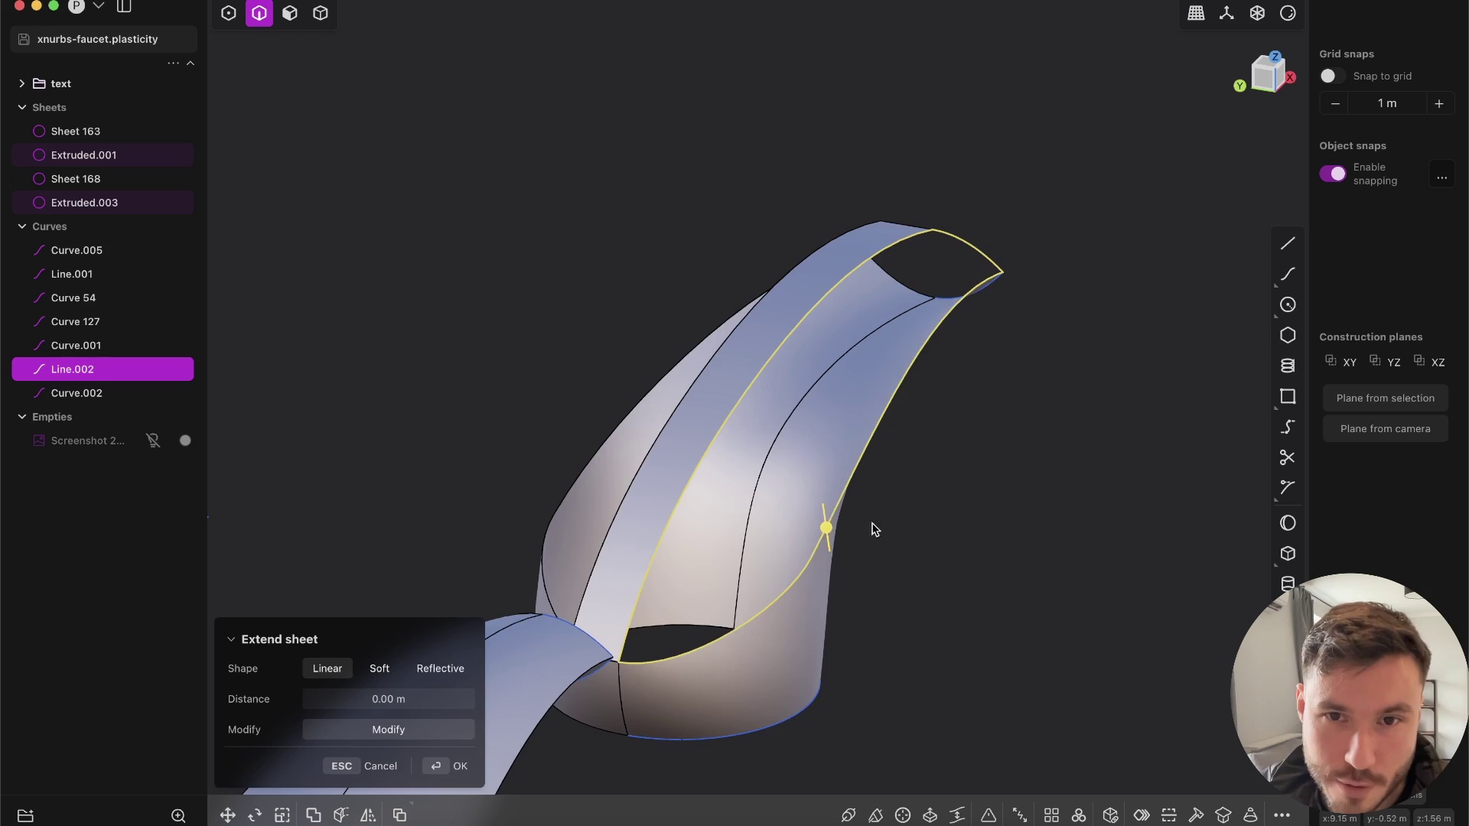
middle_click_drag(870, 527, 802, 557)
key("shift+p")
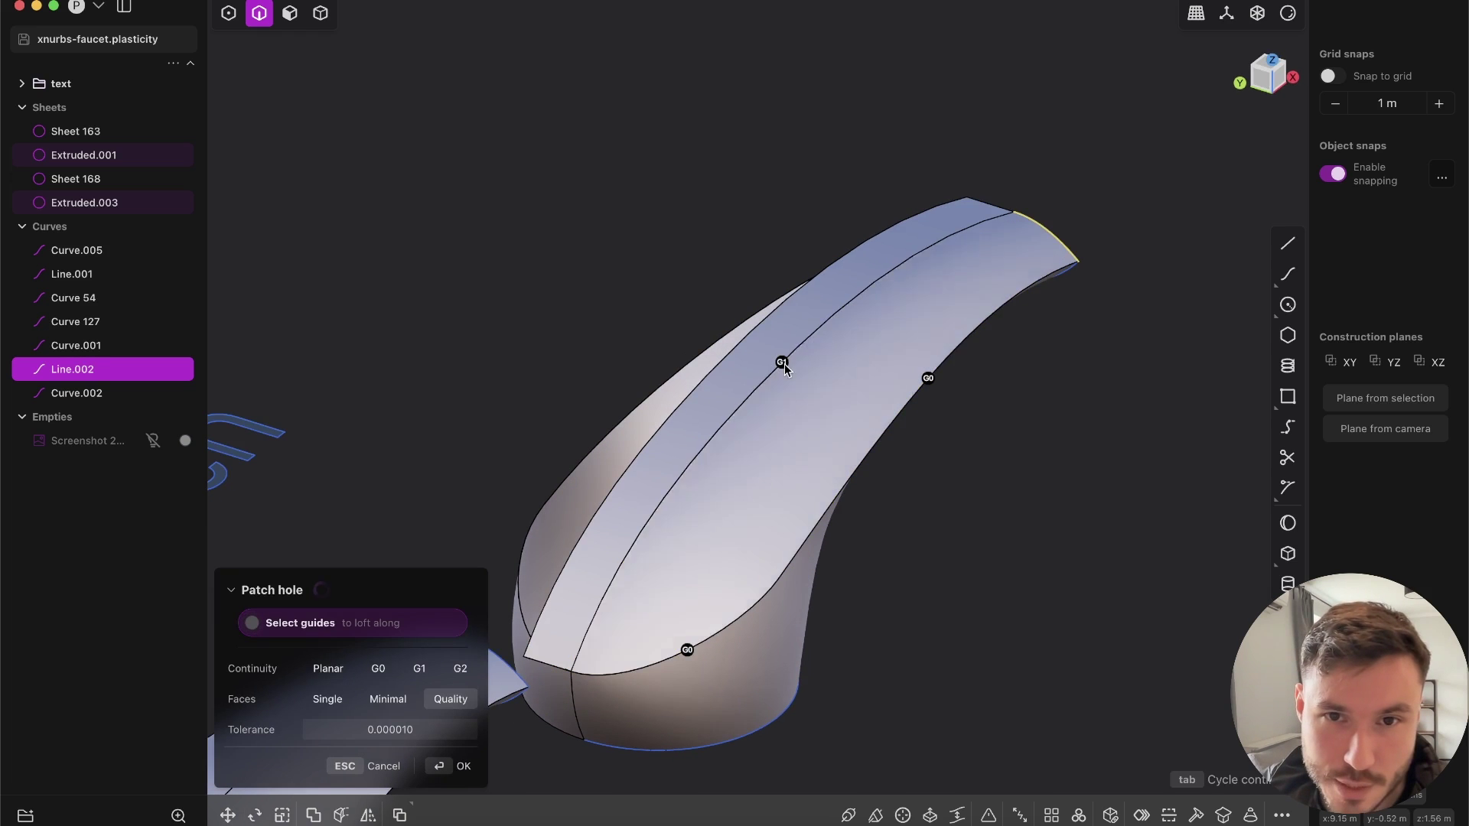
Try G2 continuity for the patch along the helper sheet edge, and return that edge to G1.
left_click(782, 363)
middle_click_drag(756, 394, 756, 423)
scroll(756, 424, "up", 3)
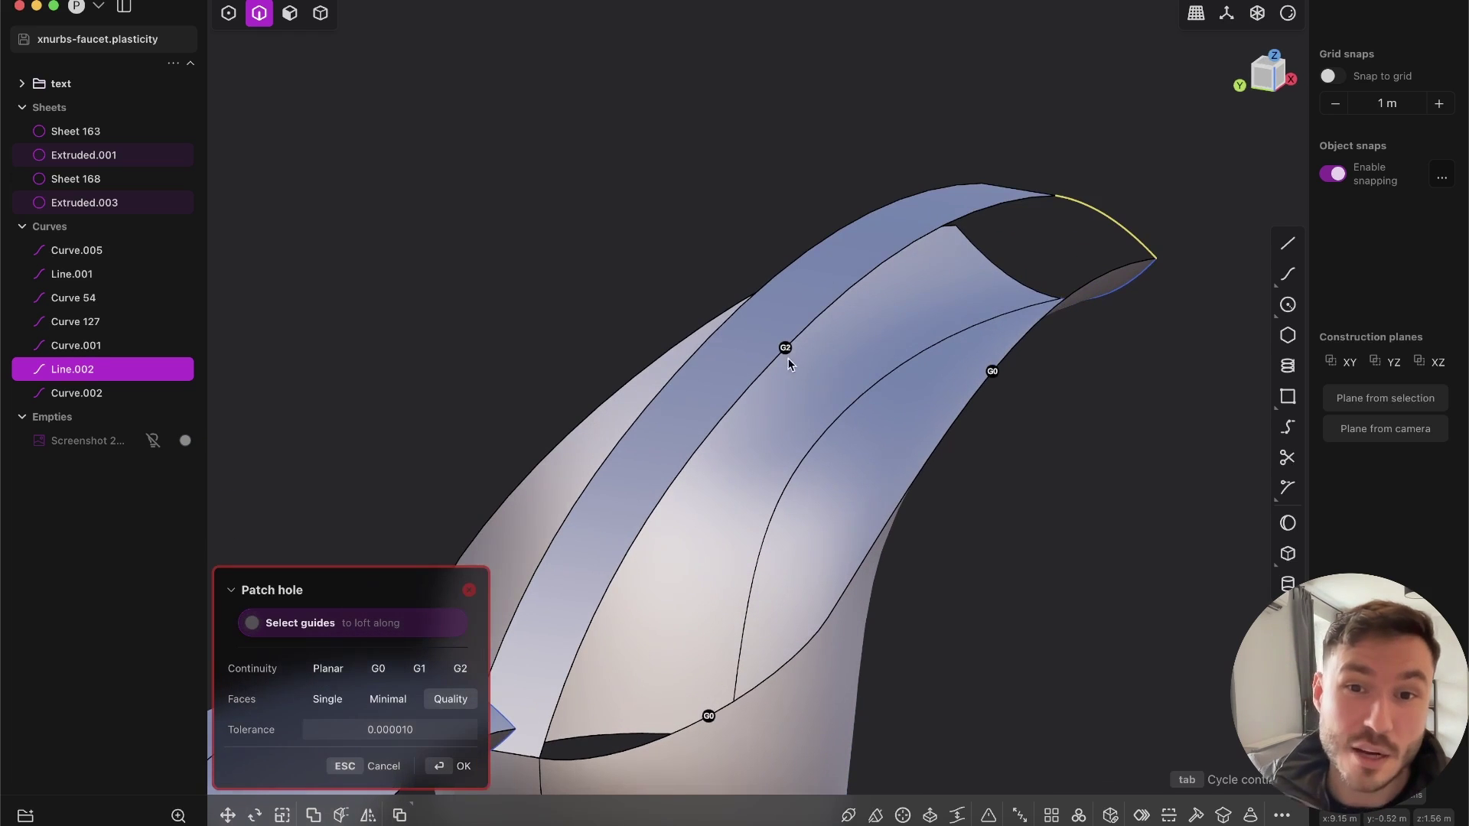
mouse_move(752, 370)
middle_mouse_down()
mouse_move(782, 350)
mouse_move(773, 375)
middle_mouse_up()
scroll(774, 365, "down", 3)
scroll(672, 621, "up", 3)
middle_click_drag(763, 582, 867, 102)
left_click(862, 95)
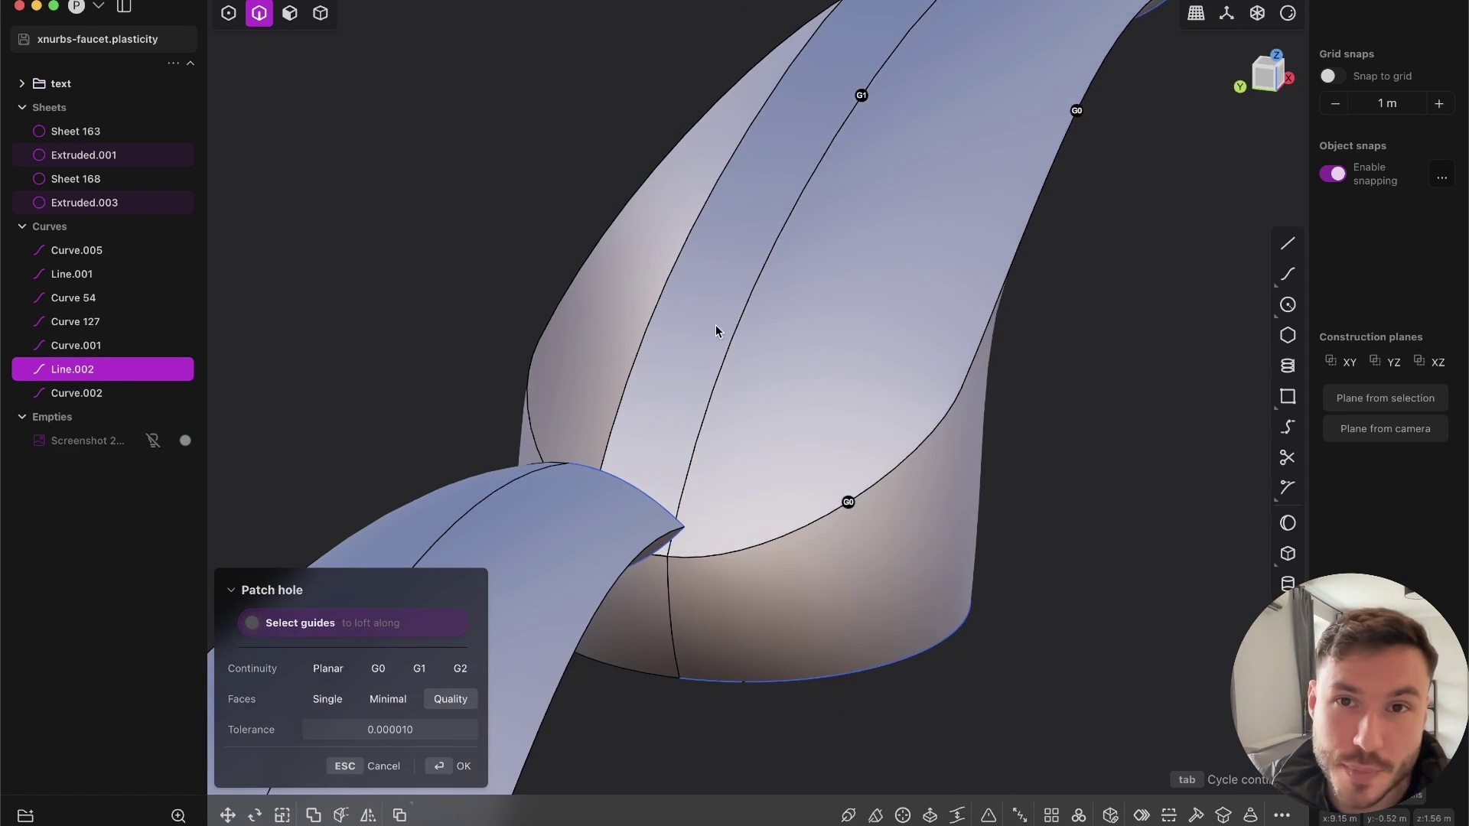
Compare the patch preview with the xNURBS faucet's top and accept the patch with G1 along the helper sheet edge.
scroll(731, 321, "down", 5)
middle_click_drag(567, 548, 783, 354, "shift")
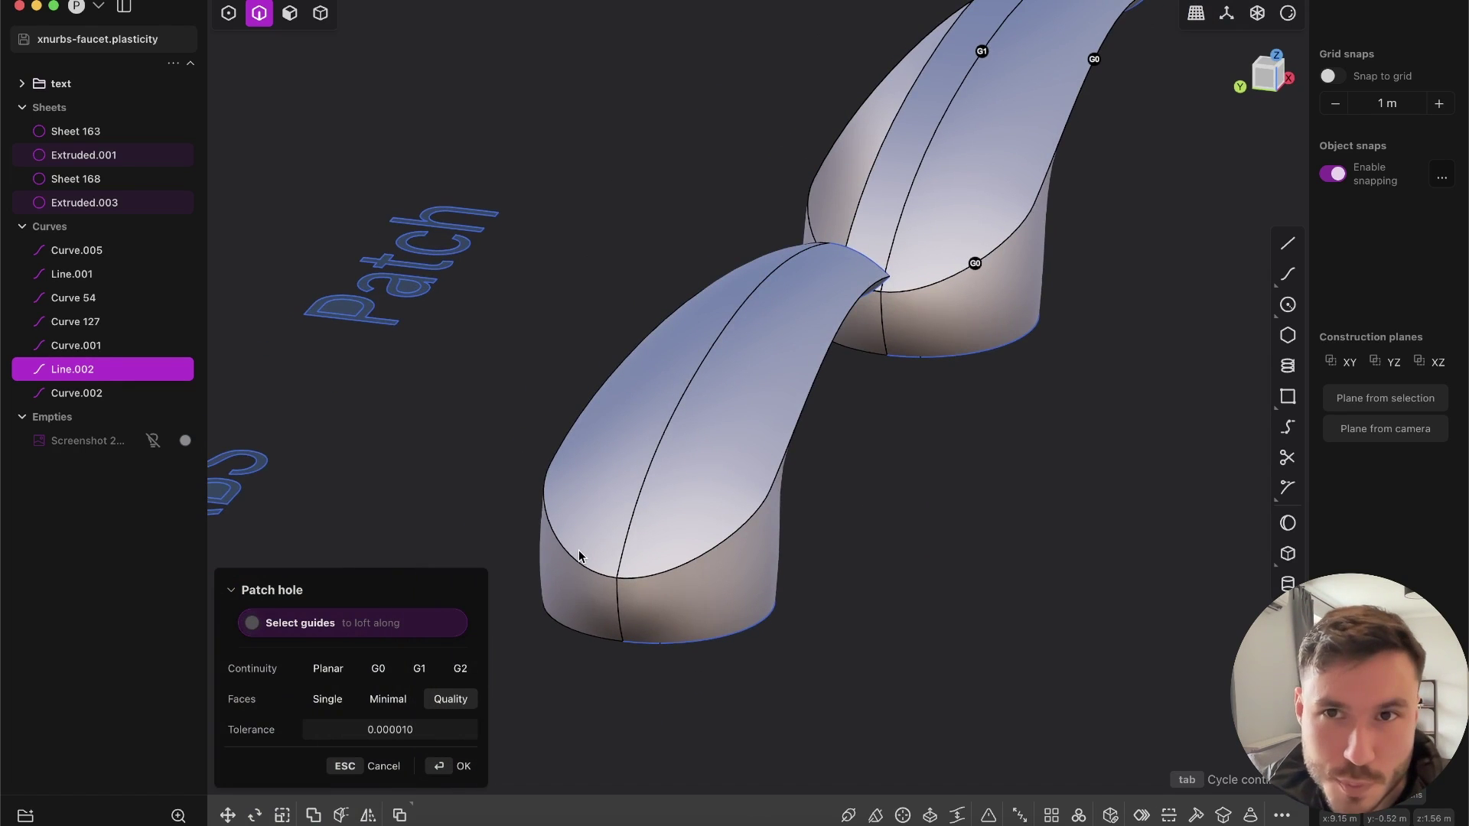
middle_click_drag(1029, 246, 961, 363, "shift")
scroll(924, 149, "up", 5)
middle_click_drag(791, 294, 807, 232)
scroll(808, 239, "down", 5)
middle_click_drag(880, 474, 822, 501)
key("Return")
left_click(1022, 470)
Delete the Patch faucet's top helper sheet and mirror the new top surface across the centre plane.
key("3")
left_click(816, 294)
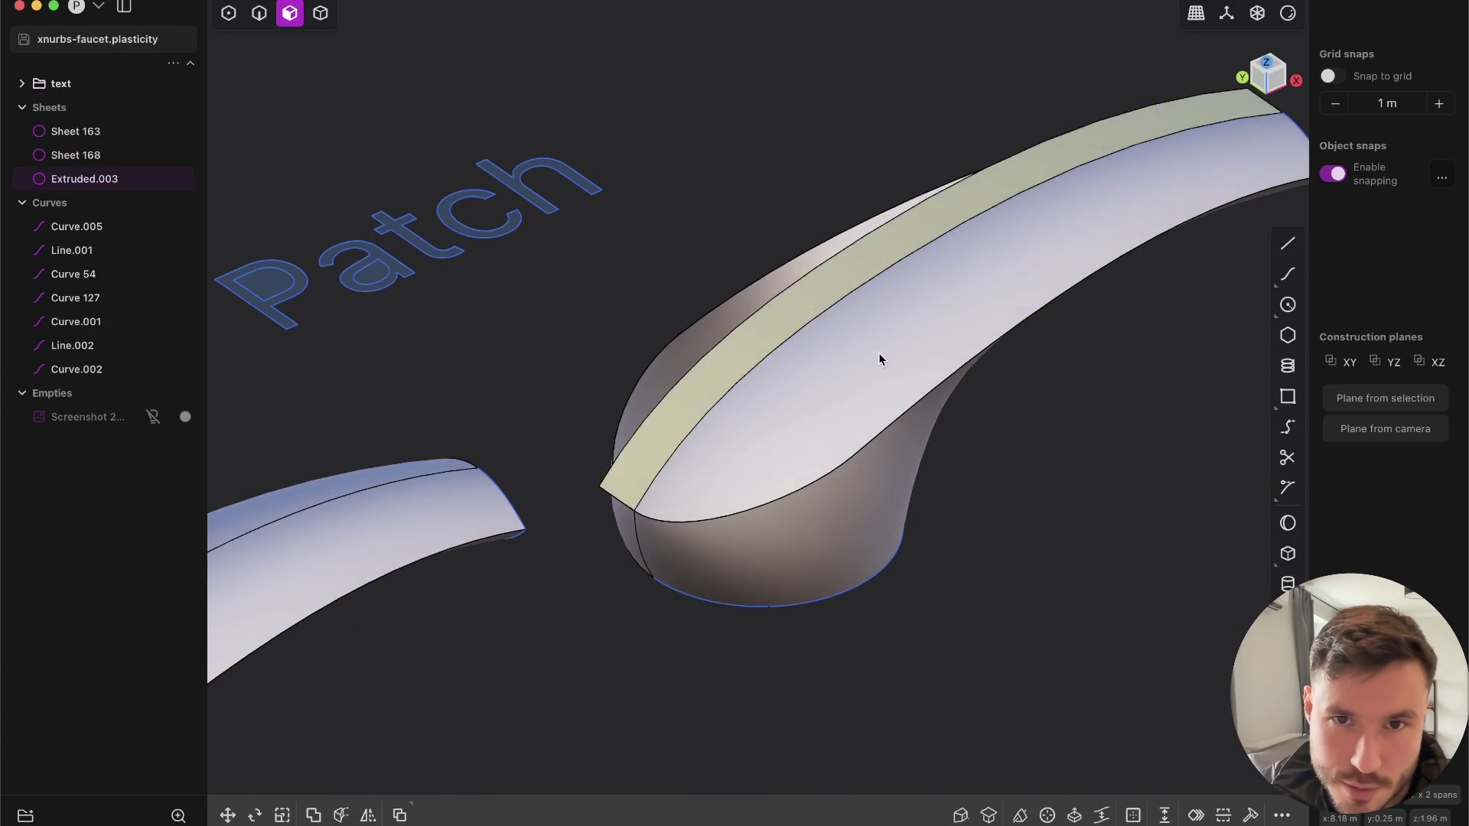
key("x")
key("5")
left_click(723, 451)
key("alt+x")
key("y")
key("Return")
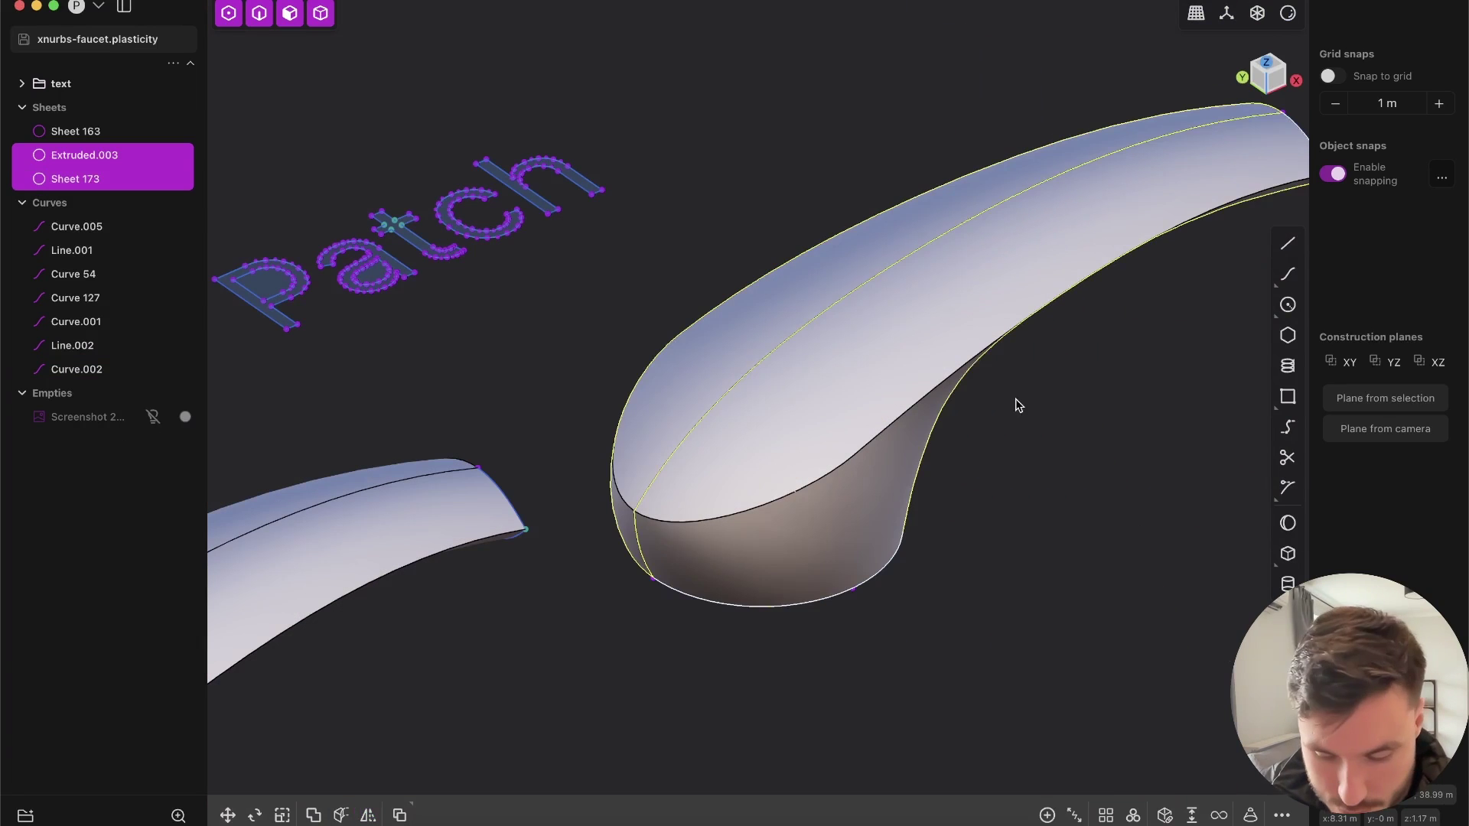
Join the Patch faucet's surfaces into one sheet and compare both faucets' reflections with the zebra-stripe matcap.
left_click(1301, 237)
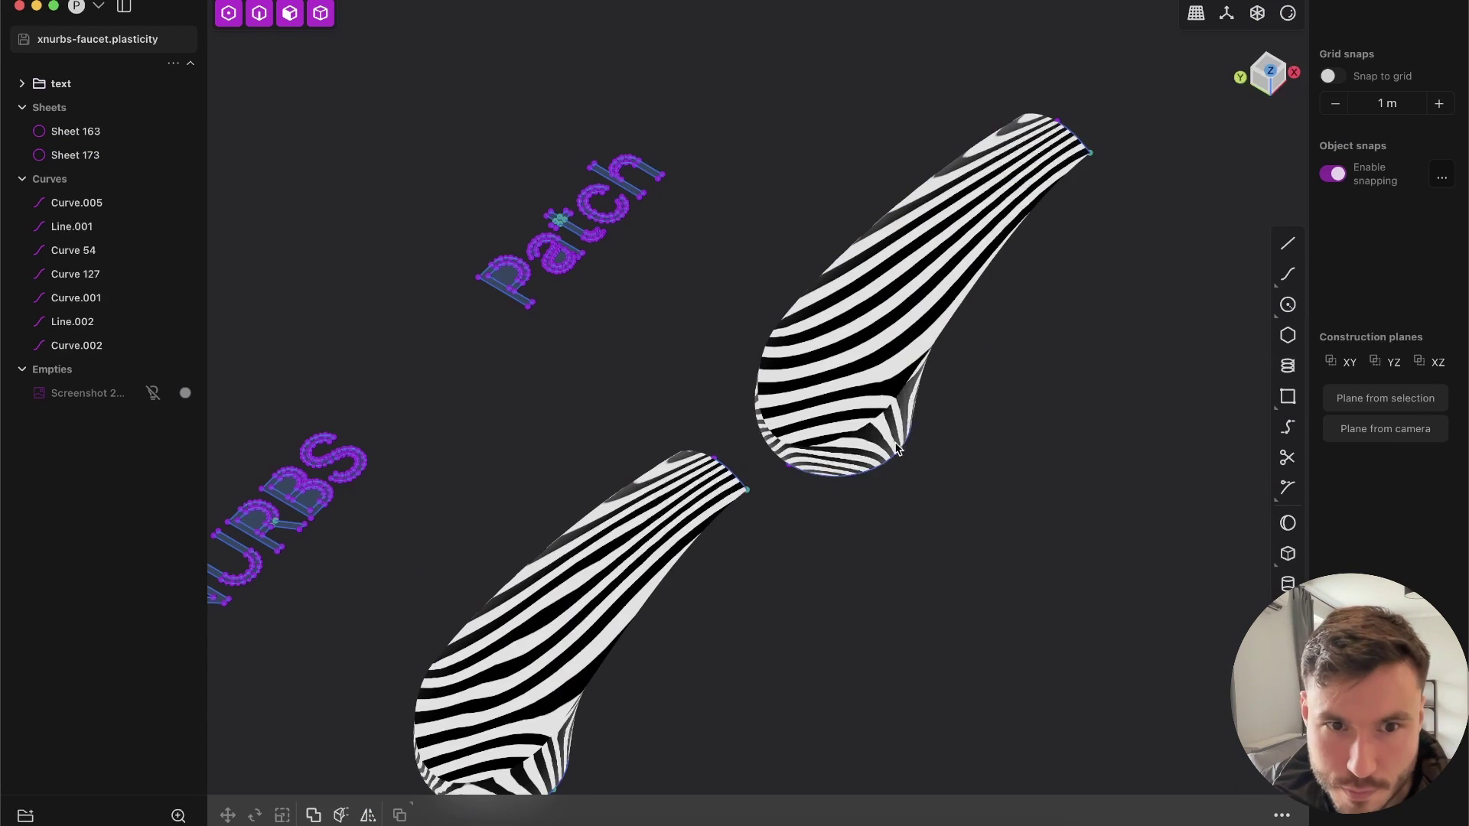
mouse_move(897, 430)
middle_mouse_down()
mouse_move(940, 405)
mouse_move(921, 439)
mouse_move(900, 426)
mouse_move(893, 390)
mouse_move(893, 428)
middle_mouse_up()
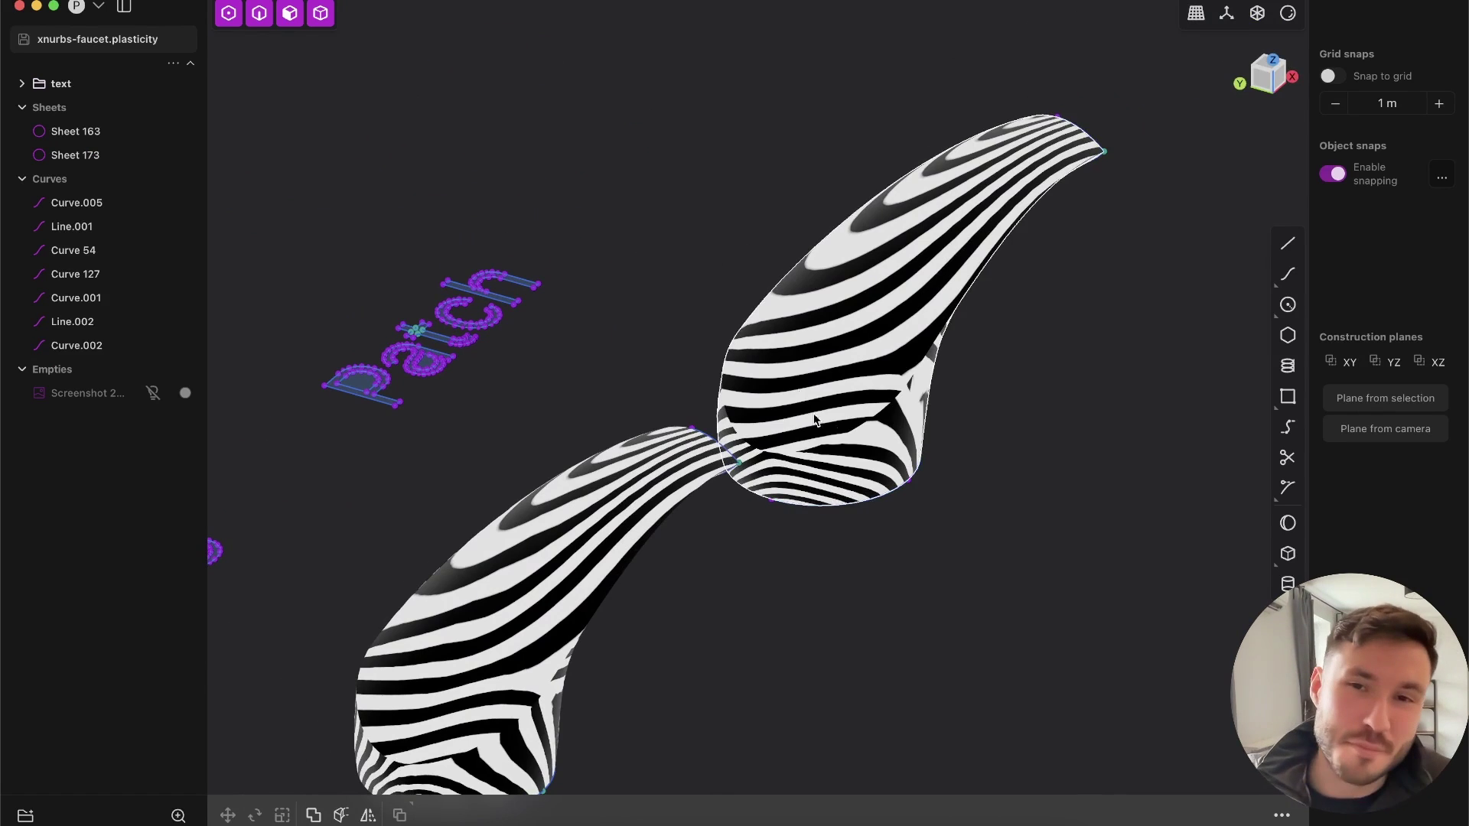
middle_click_drag(815, 419, 943, 486)
middle_click_drag(777, 354, 894, 452)
scroll(894, 451, "up", 5)
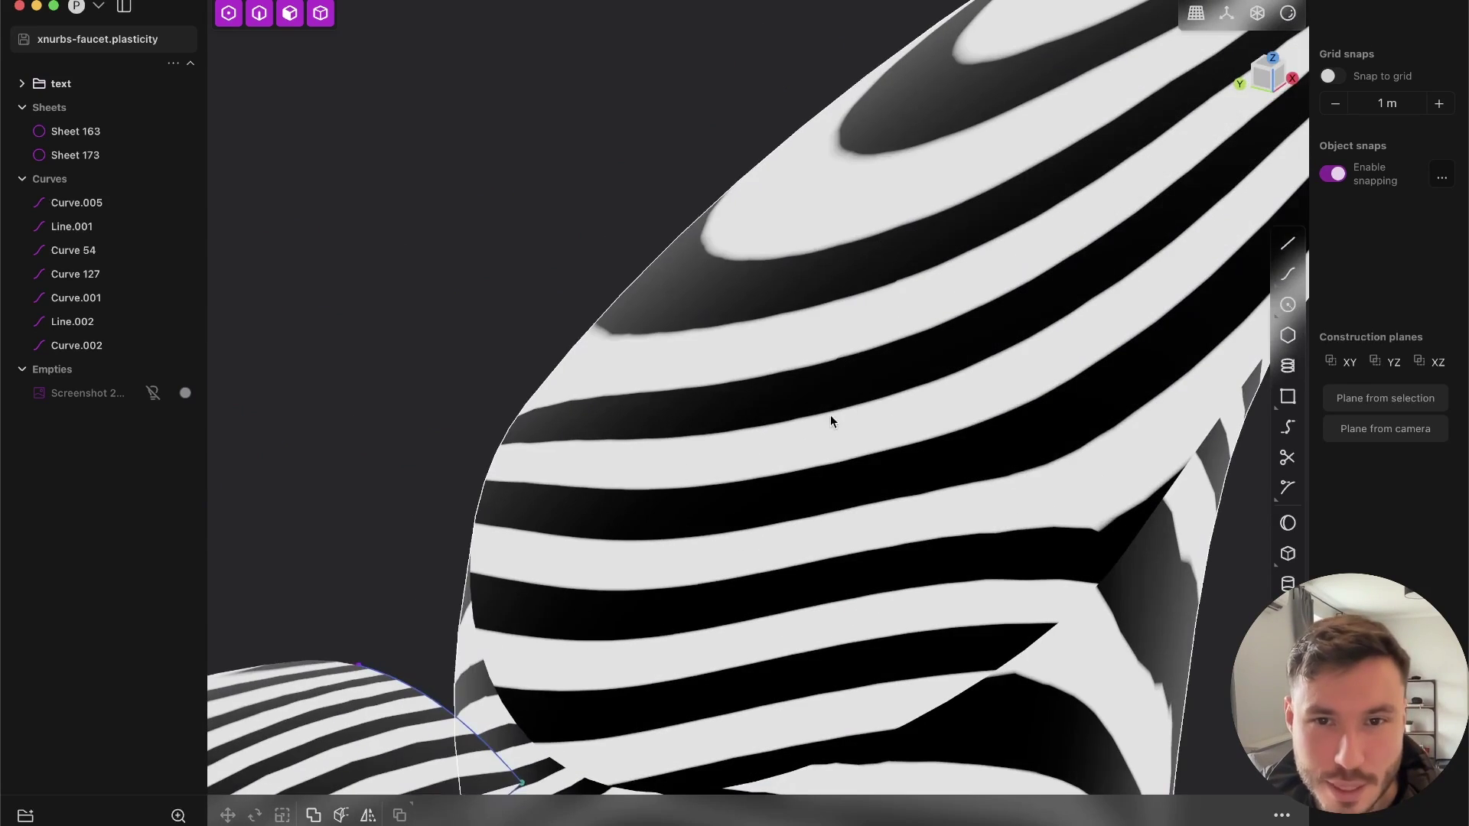
scroll(817, 354, "down", 10)
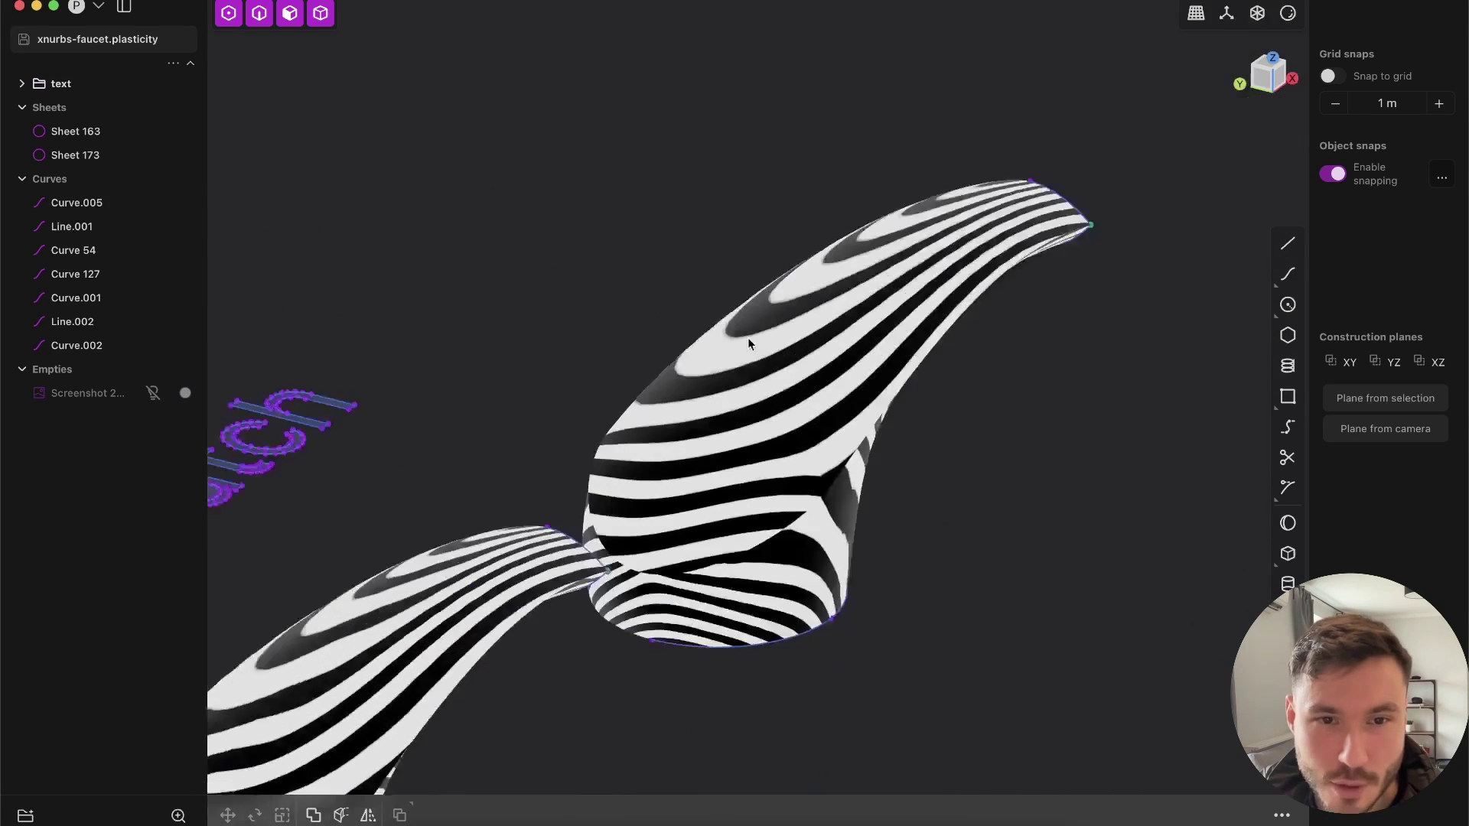
scroll(701, 541, "up", 10)
middle_click_drag(700, 541, 583, 456)
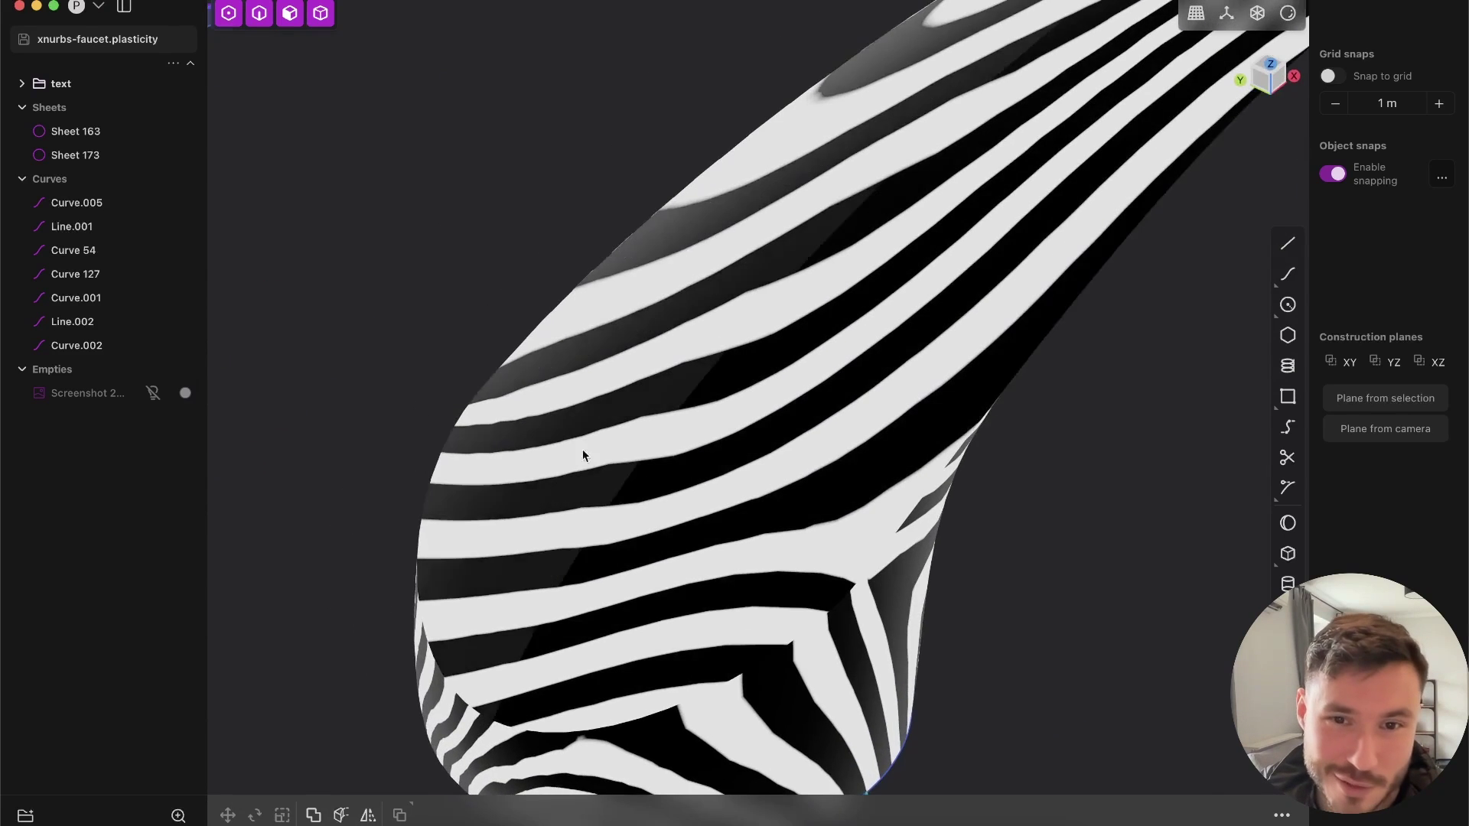
scroll(787, 564, "down", 10)
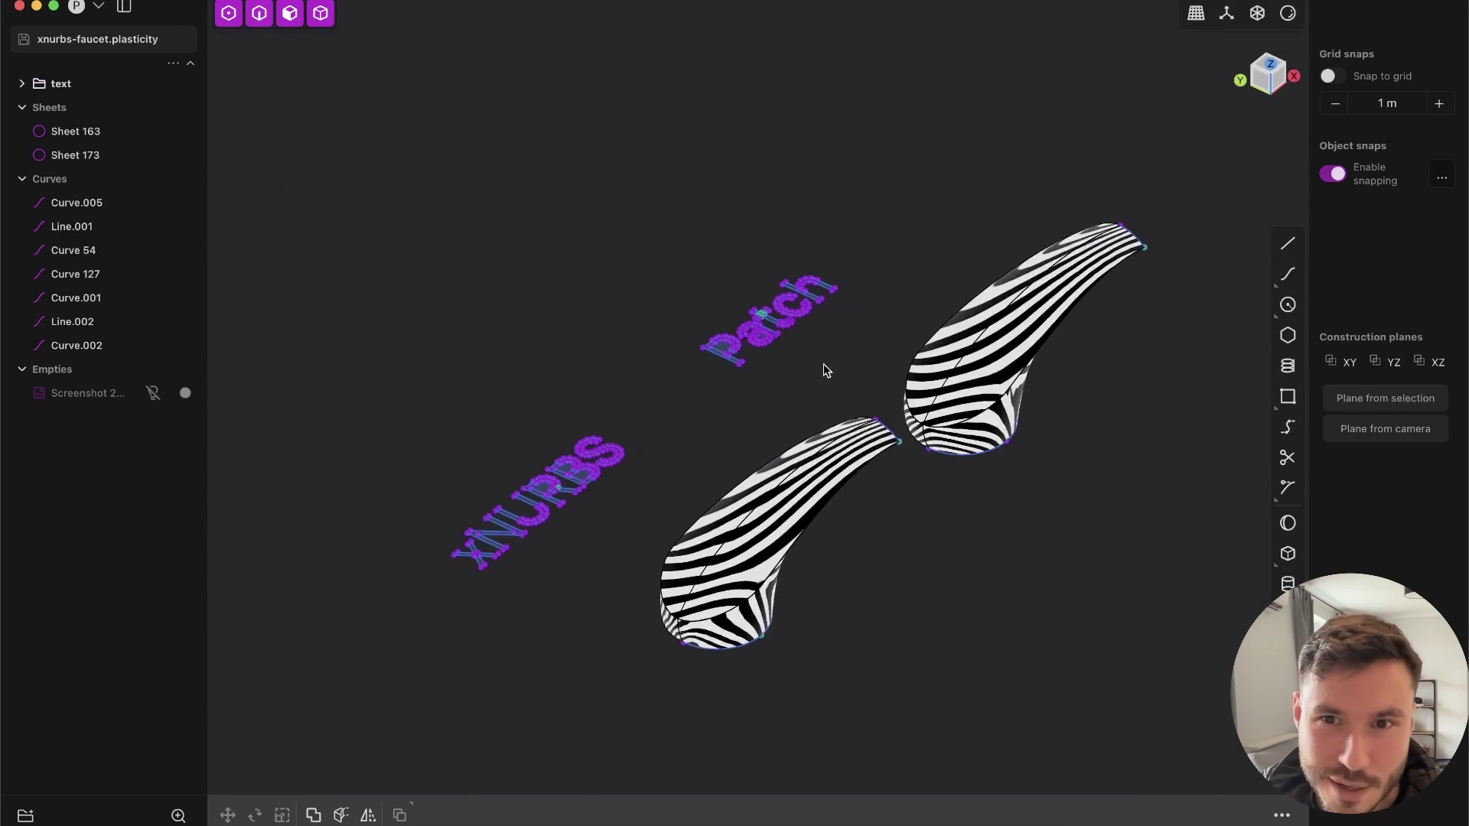
scroll(816, 505, "up", 5)
Shade both faucets with the glossy red matcap and compare the highlights across their top surfaces.
left_click(1287, 14)
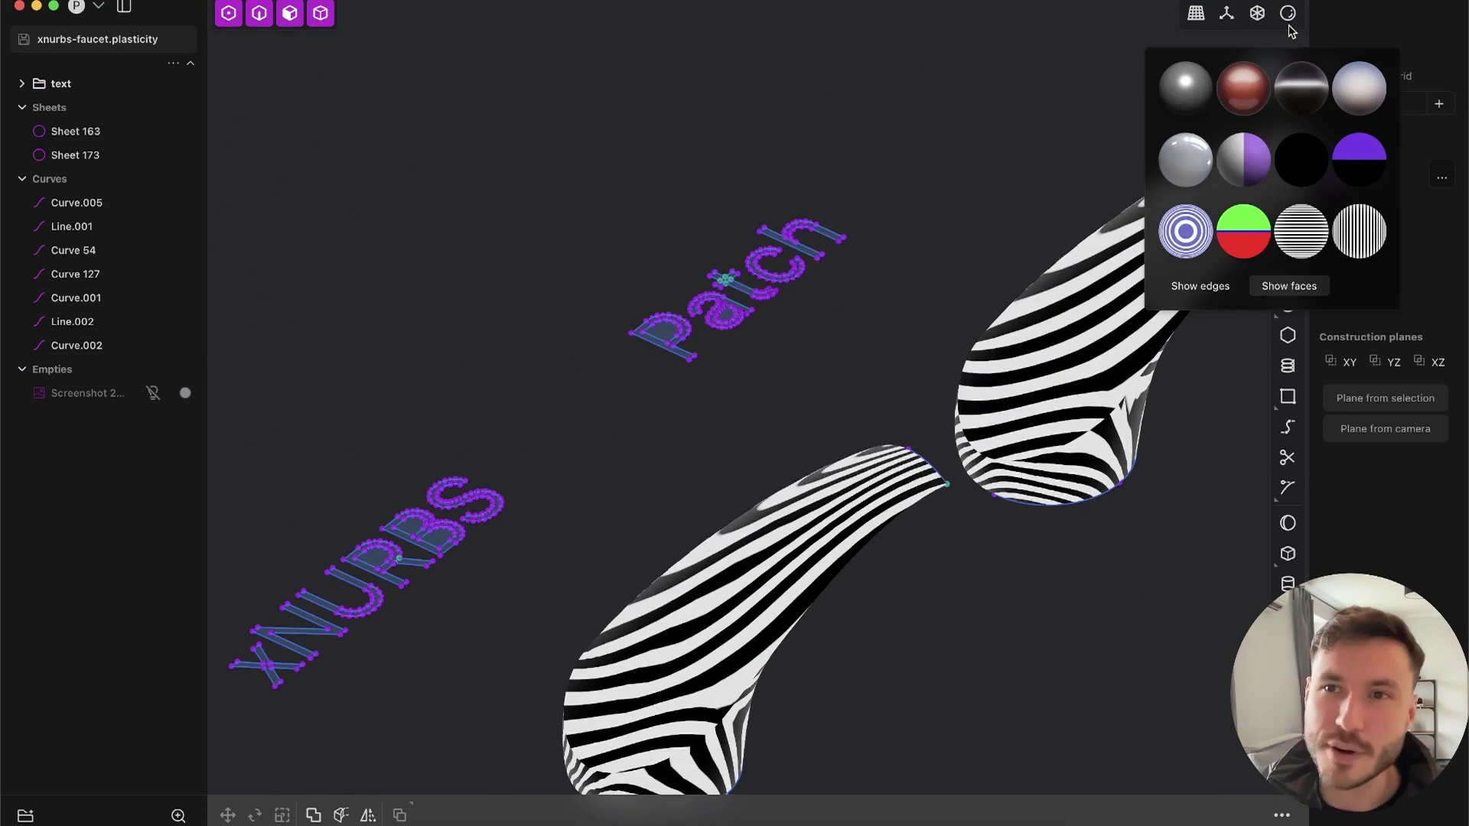
left_click(1241, 110)
mouse_move(1071, 299)
middle_mouse_down()
mouse_move(971, 381)
mouse_move(985, 302)
middle_mouse_up()
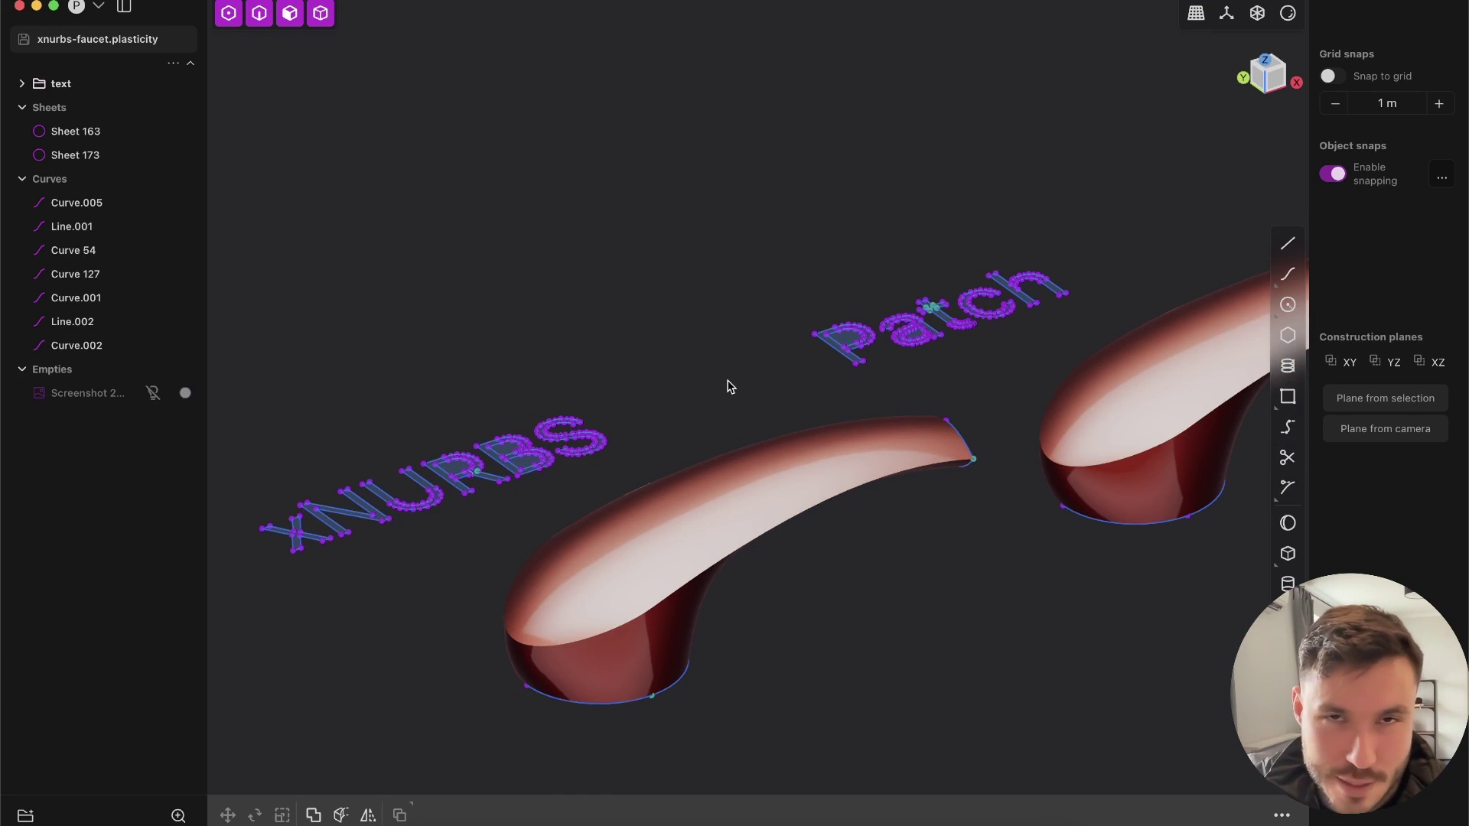
middle_click_drag(632, 526, 690, 407, "shift")
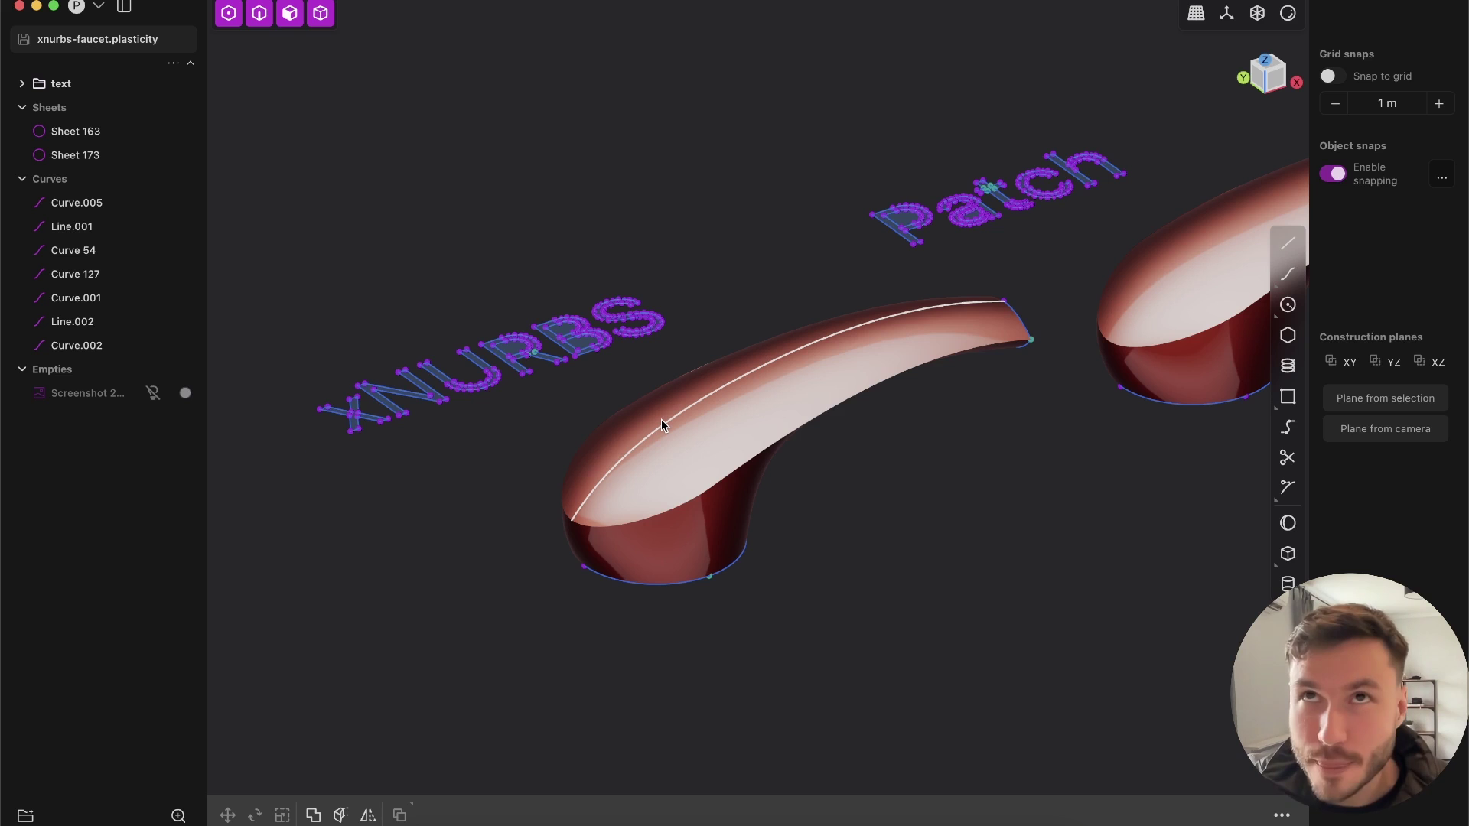
middle_click_drag(661, 419, 845, 416)
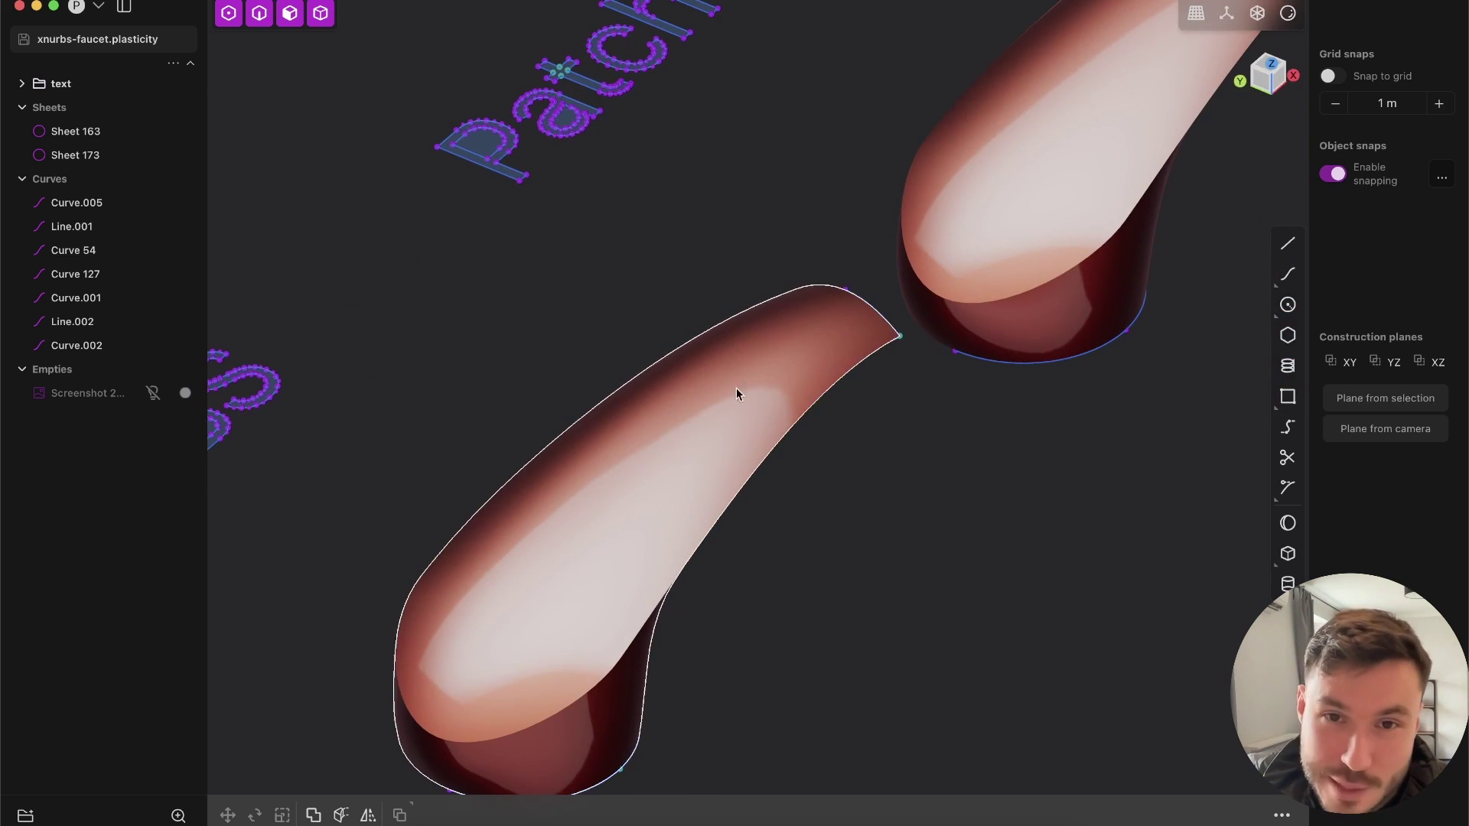
mouse_move(684, 493)
middle_mouse_down()
mouse_move(760, 410)
mouse_move(696, 574)
mouse_move(683, 655)
mouse_move(715, 564)
mouse_move(655, 586)
mouse_move(767, 404)
mouse_move(679, 484)
middle_mouse_up()
Delete the near half of the xNURBS faucet's top surface, keeping the half across the centre line.
key("3")
left_click(681, 485)
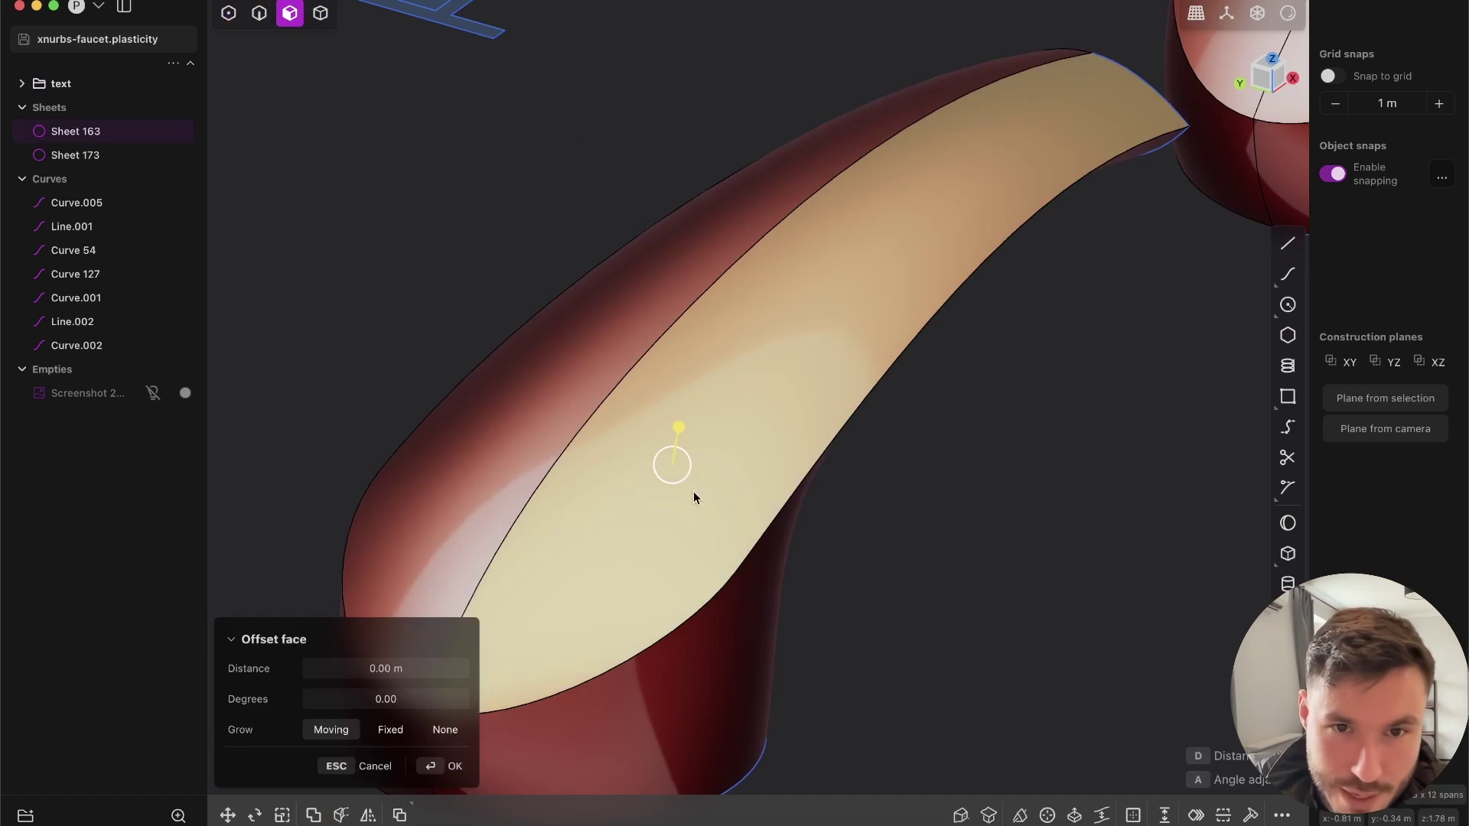
key("Delete")
Build an XNurbs surface over the xNURBS faucet's open half, bounded by the remaining top's centre edge, the body's side edge and the spout curve.
scroll(669, 337, "down", 5)
middle_click_drag(697, 365, 713, 317)
key("2")
left_click(713, 312)
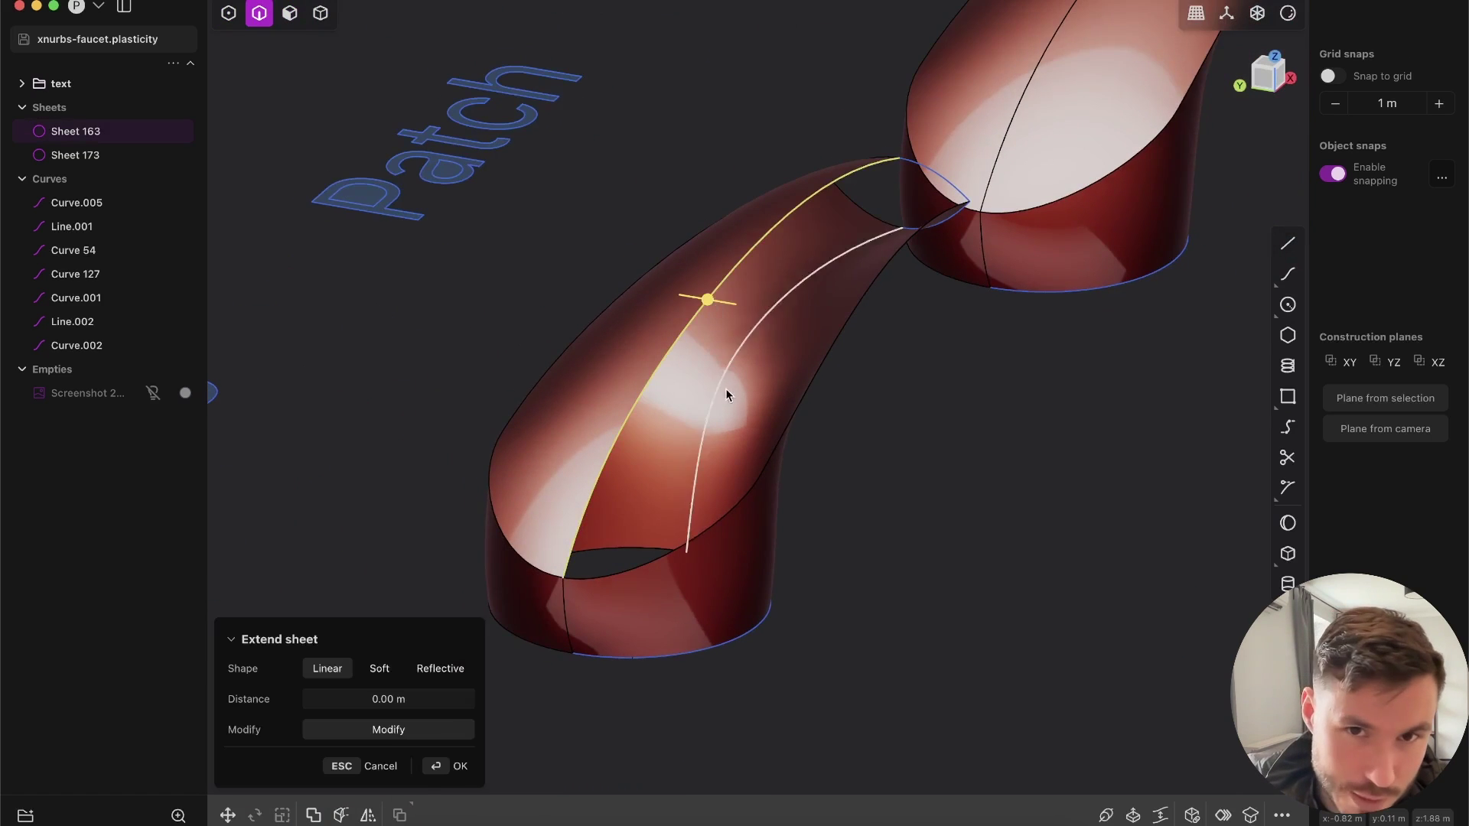
scroll(710, 447, "up", 5)
left_click(952, 517)
key("shift+p")
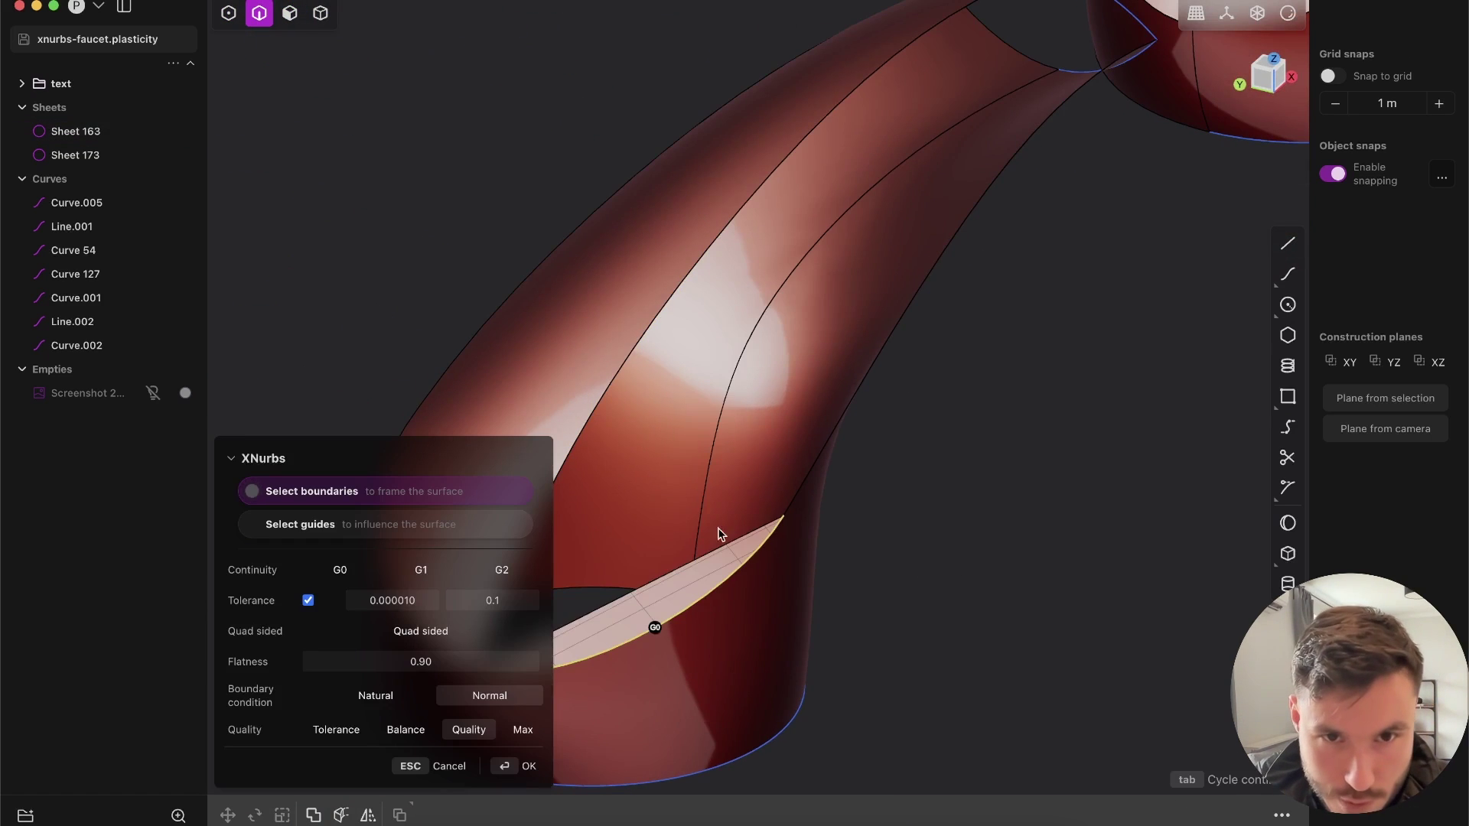
left_click(622, 368)
middle_click_drag(878, 367, 961, 216)
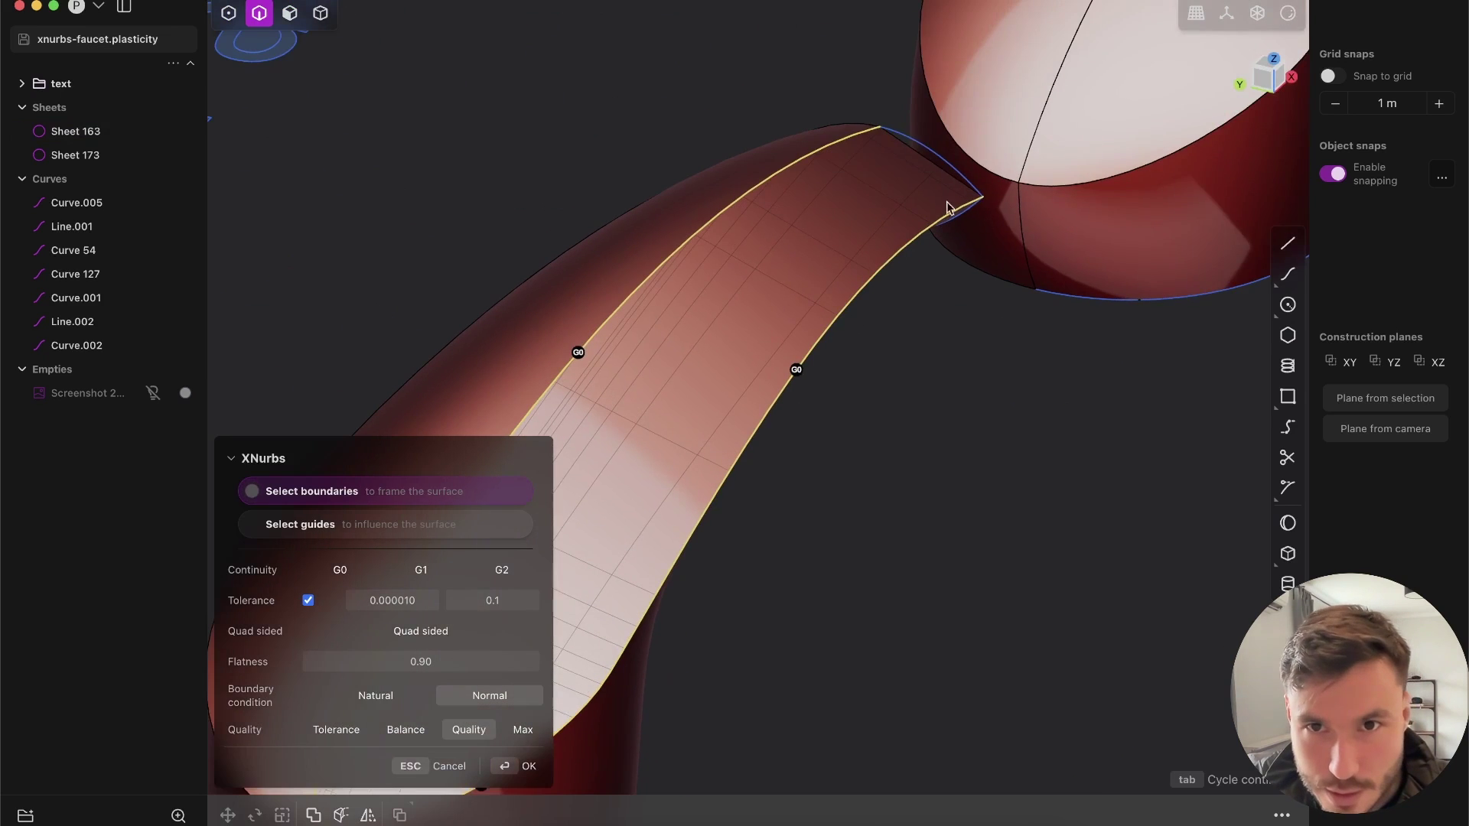
middle_click_drag(938, 164, 741, 274)
Set the XNurbs surface's centre edge to G1 continuity and accept the surface.
left_click(716, 255)
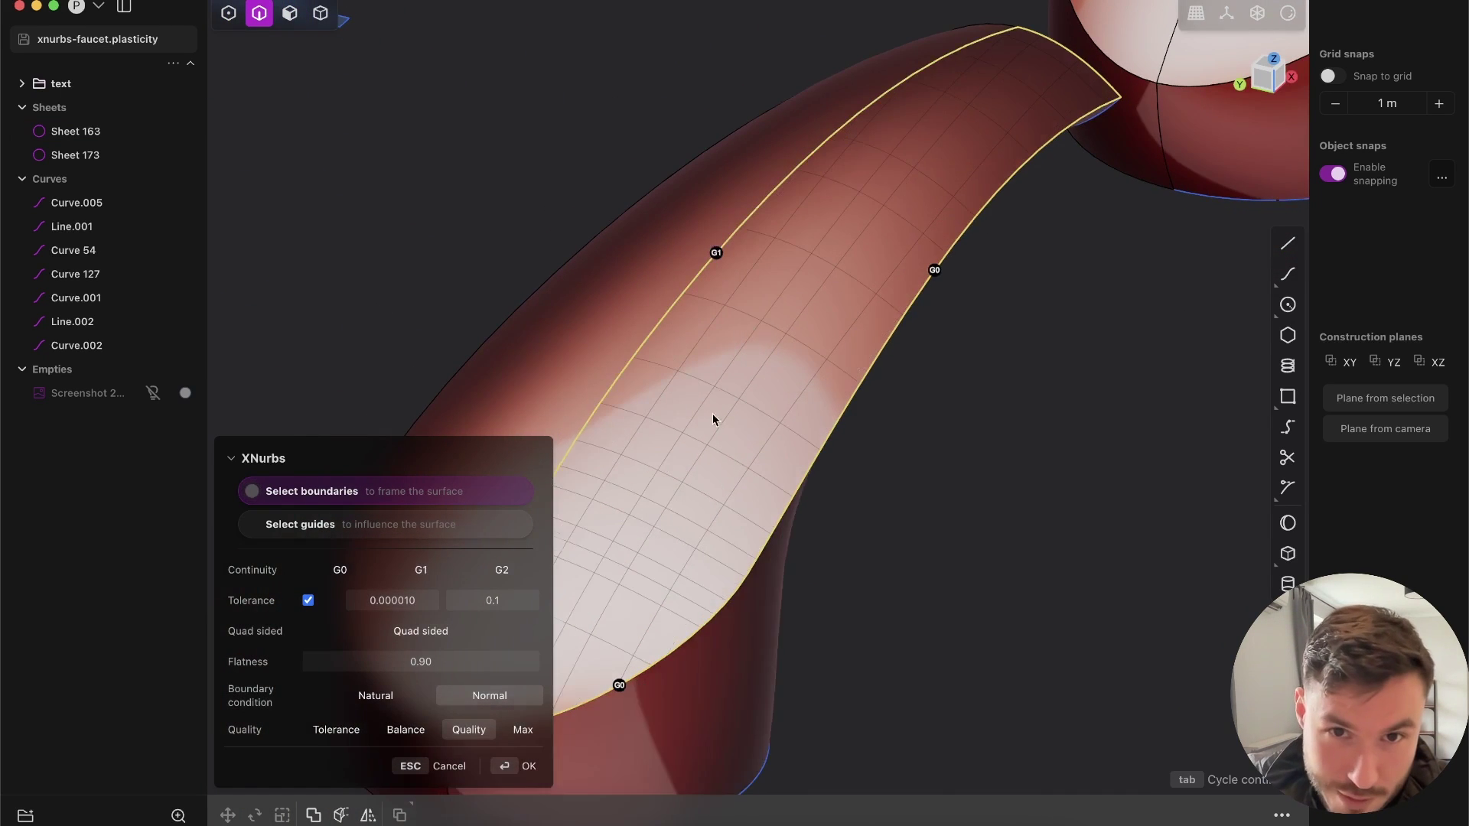
middle_click_drag(714, 420, 1058, 177)
left_click(527, 769)
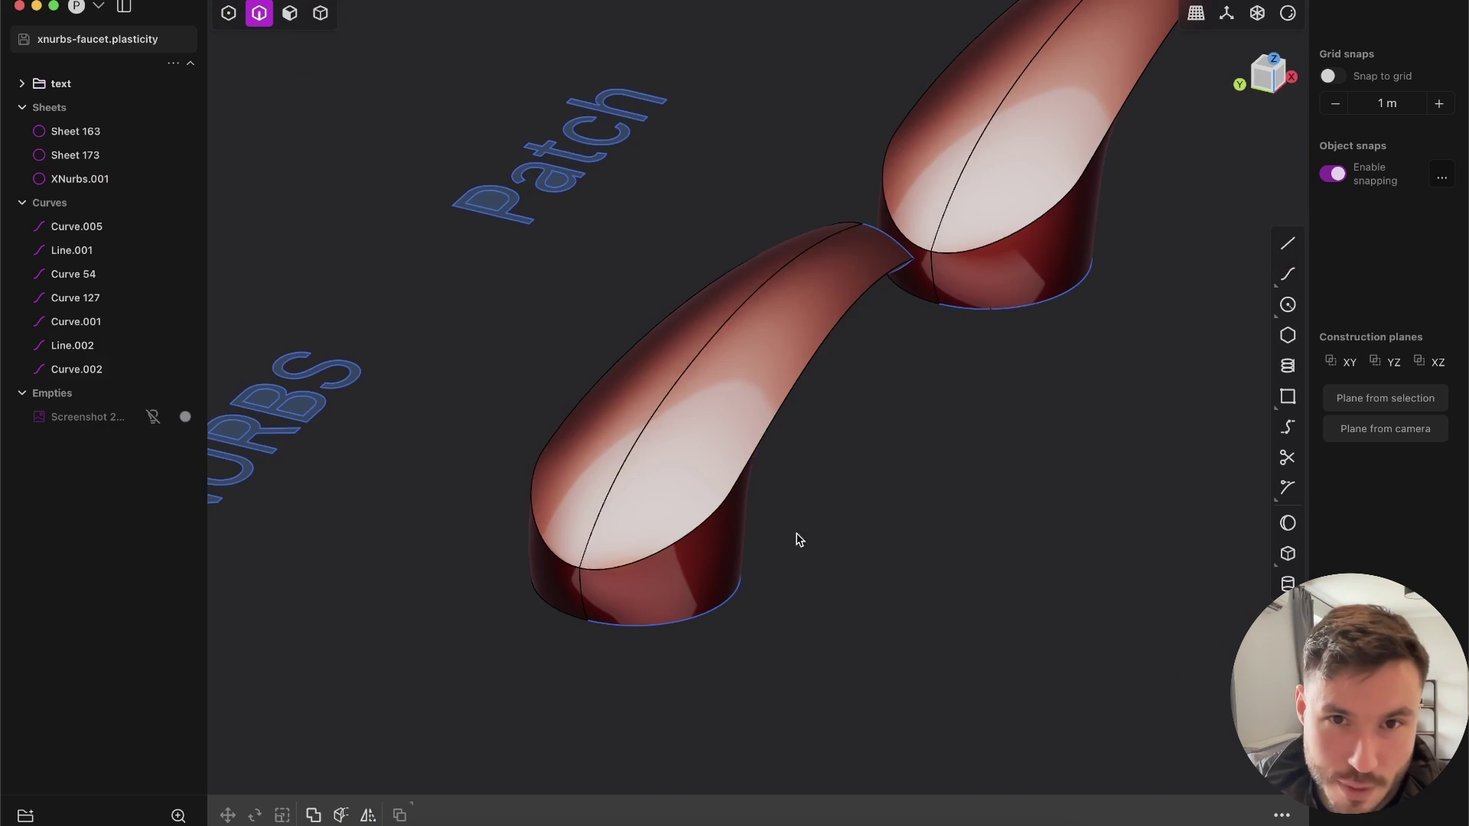
Join the new XNurbs surface to the rest of the xNURBS faucet as one sheet.
left_click(740, 583)
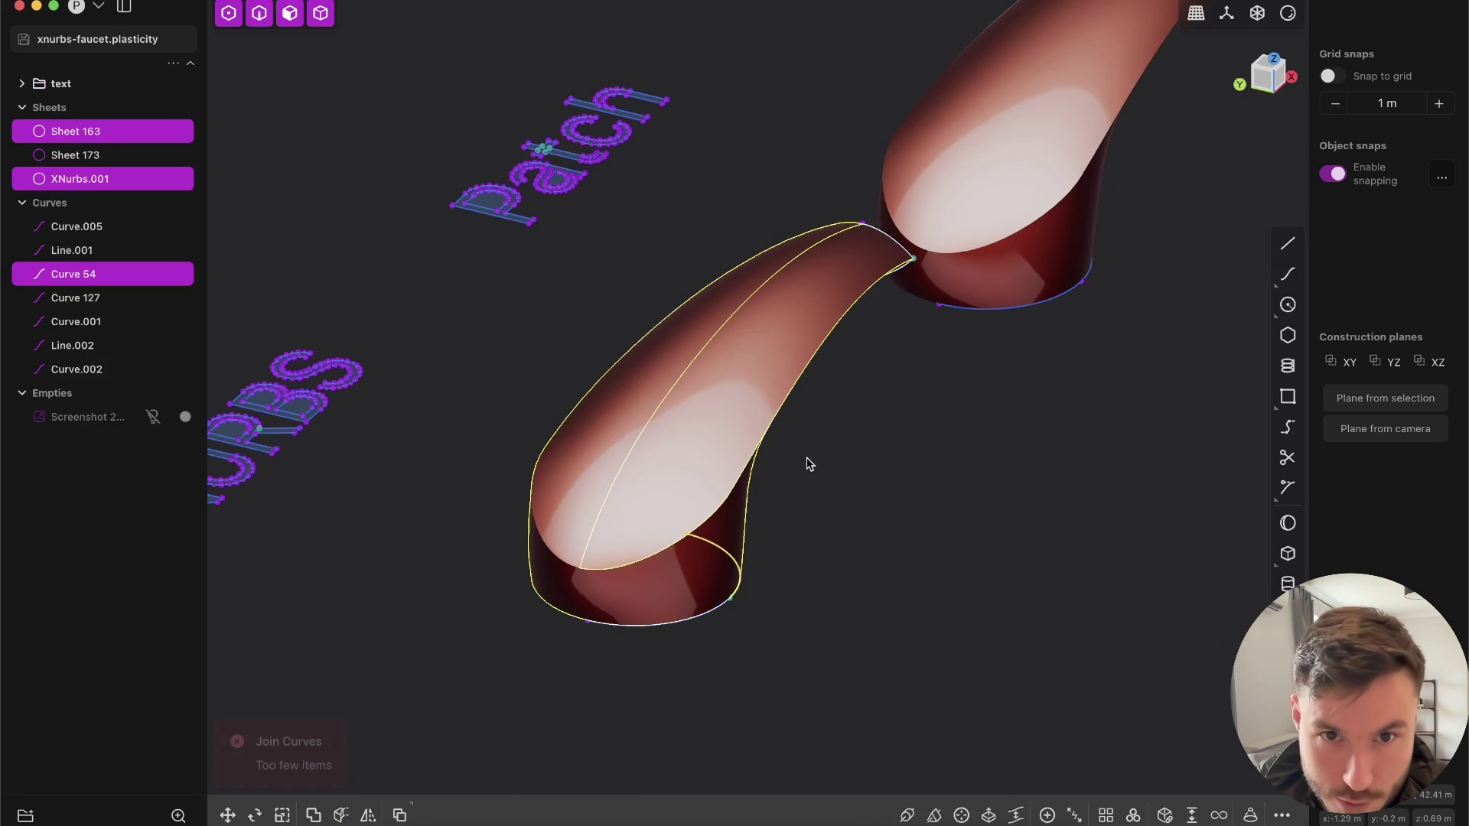
middle_click_drag(807, 459, 810, 469)
left_click(807, 466)
left_click_drag(788, 445, 736, 396)
key("j")
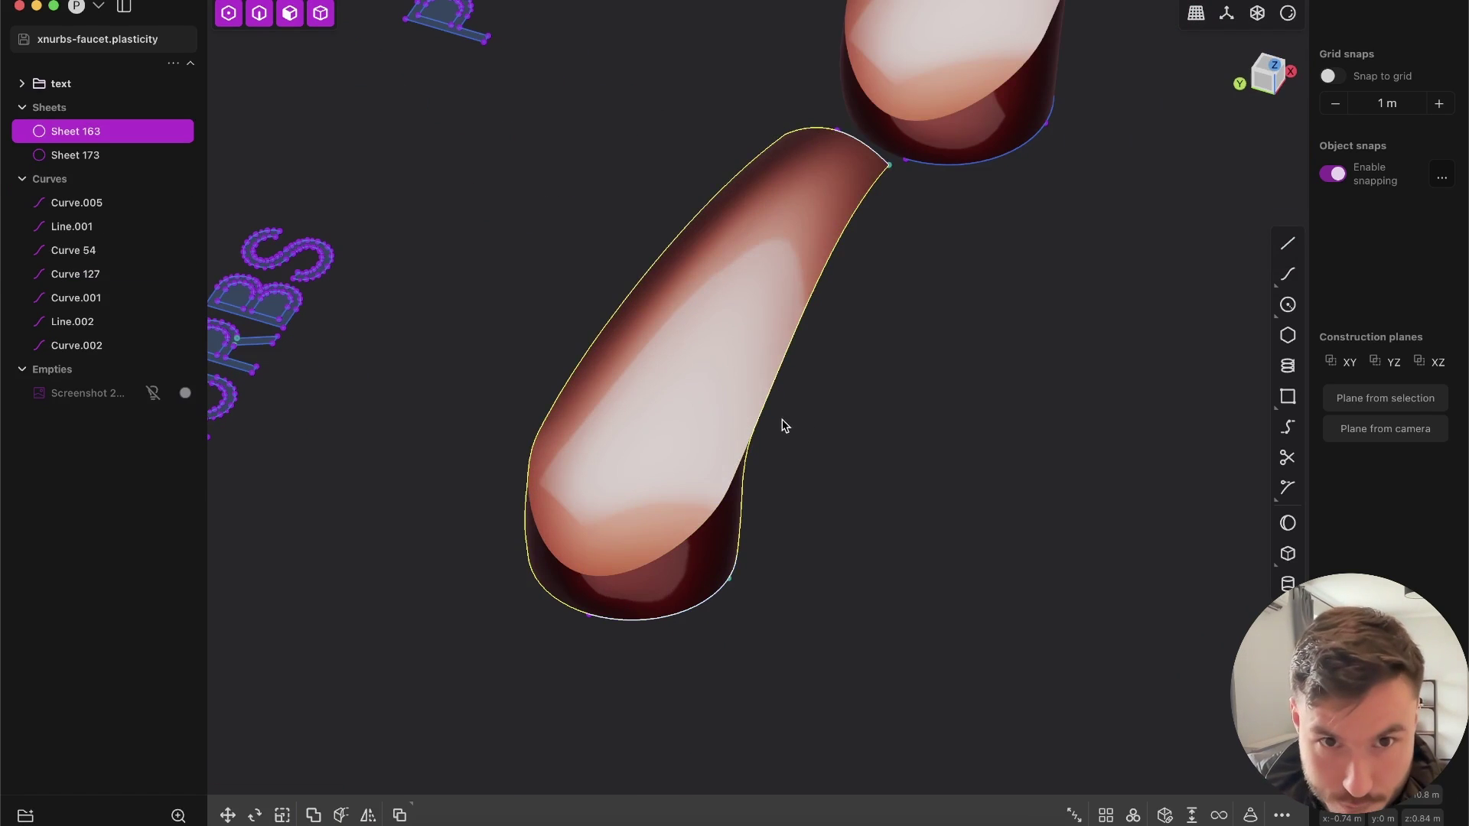
Shade both faucets with the horizontal zebra-stripe matcap and compare the stripe flow across their tops and bodies.
left_click(1286, 15)
left_click(1308, 228)
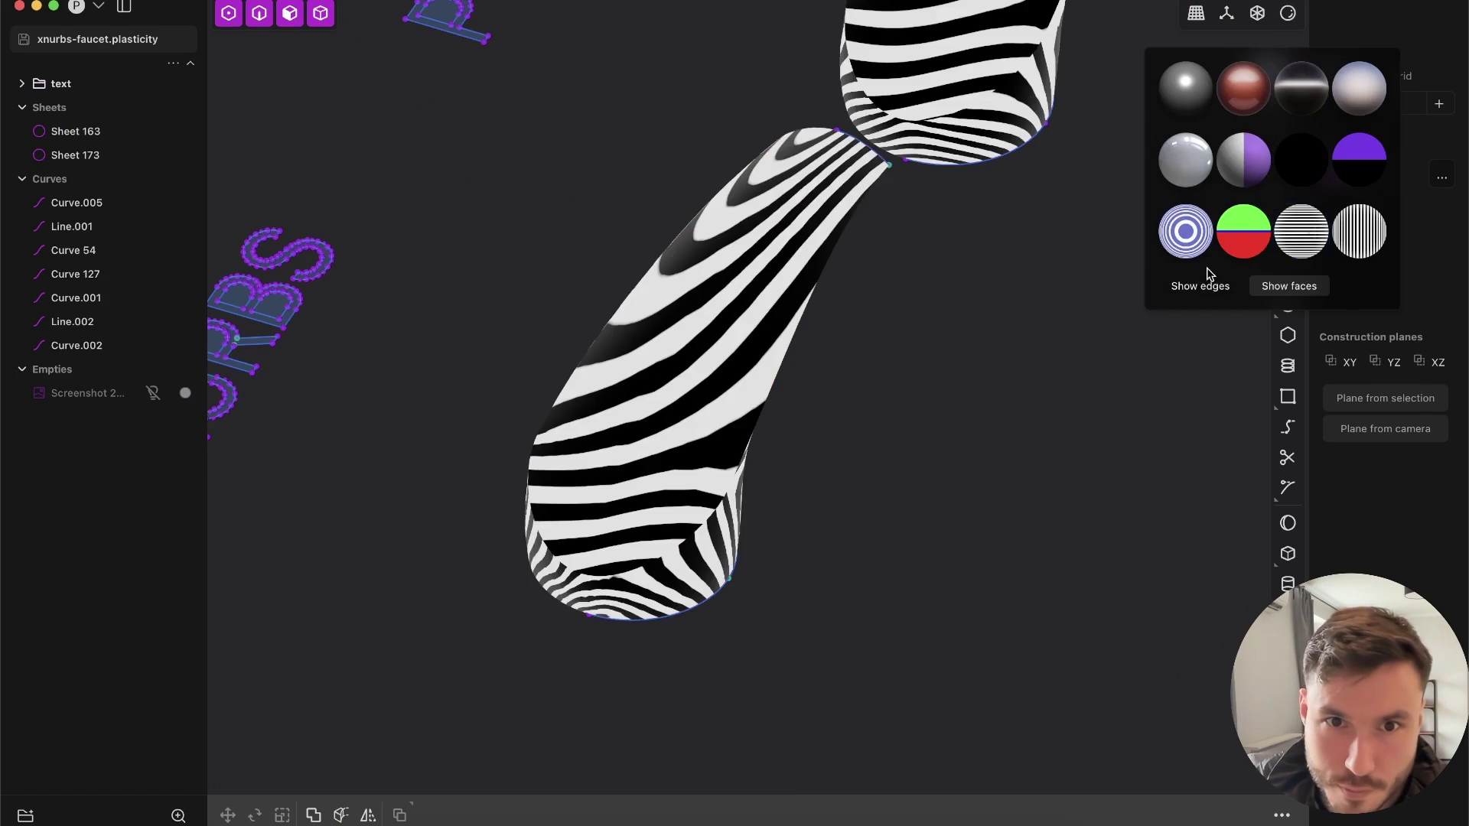
middle_click_drag(773, 459, 773, 358)
middle_click_drag(823, 370, 931, 360, "shift")
scroll(753, 458, "up", 5)
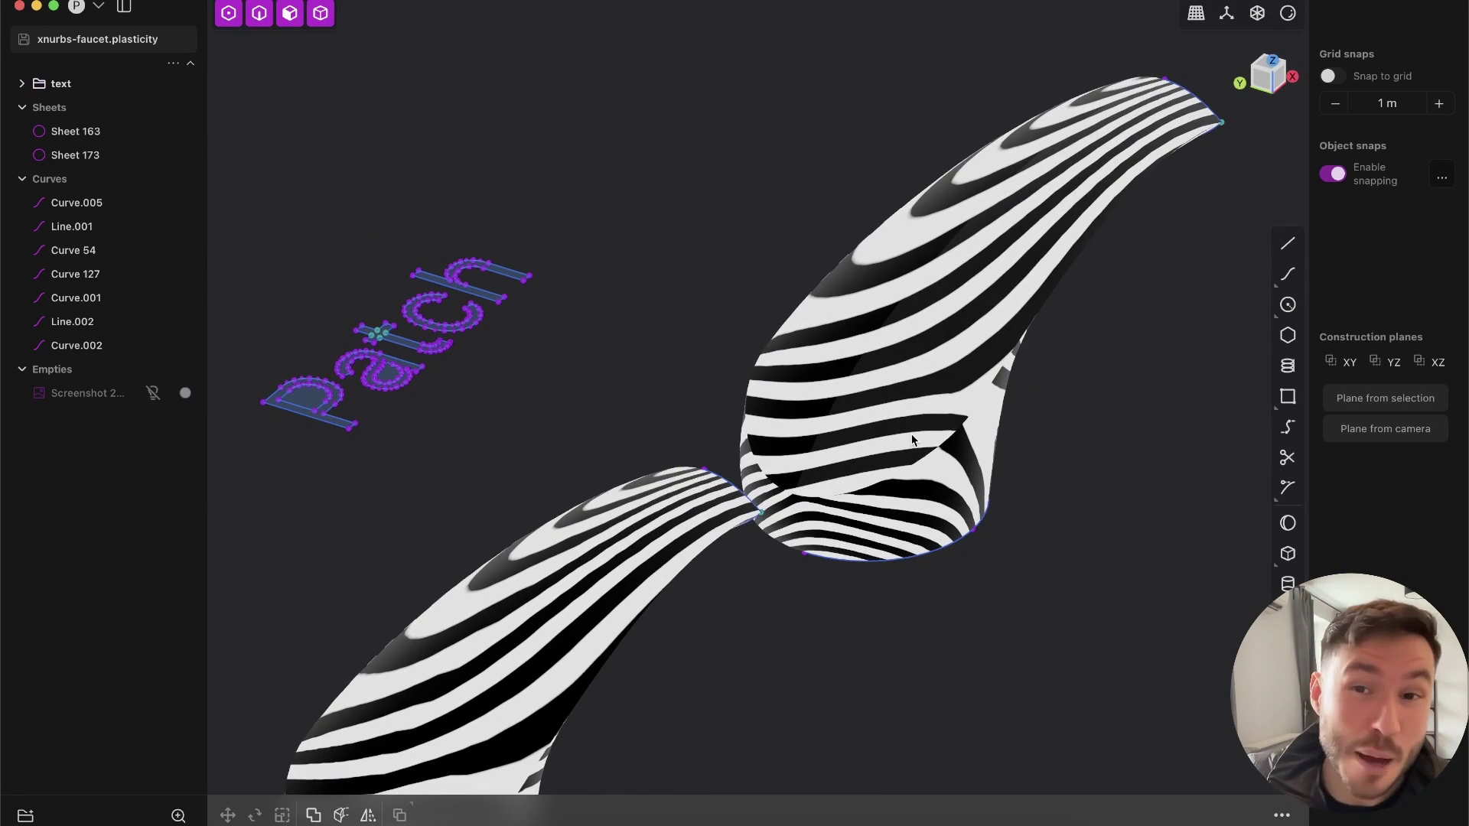
middle_click_drag(782, 308, 409, 494)
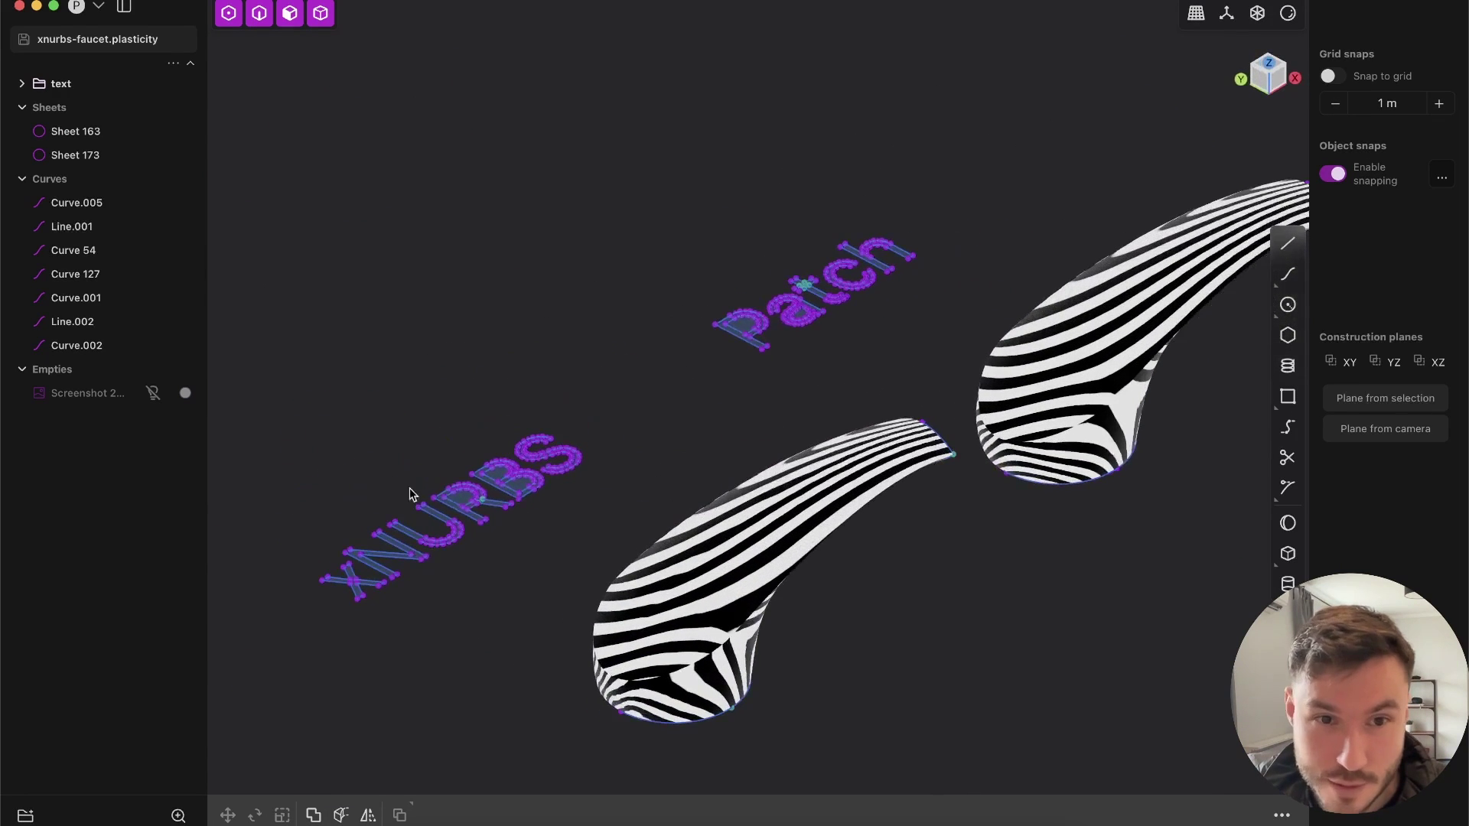
Shade both faucets with the pale bluish matcap, hide their edges and compare the smoothness of the top surfaces.
left_click(1288, 13)
left_click(1357, 88)
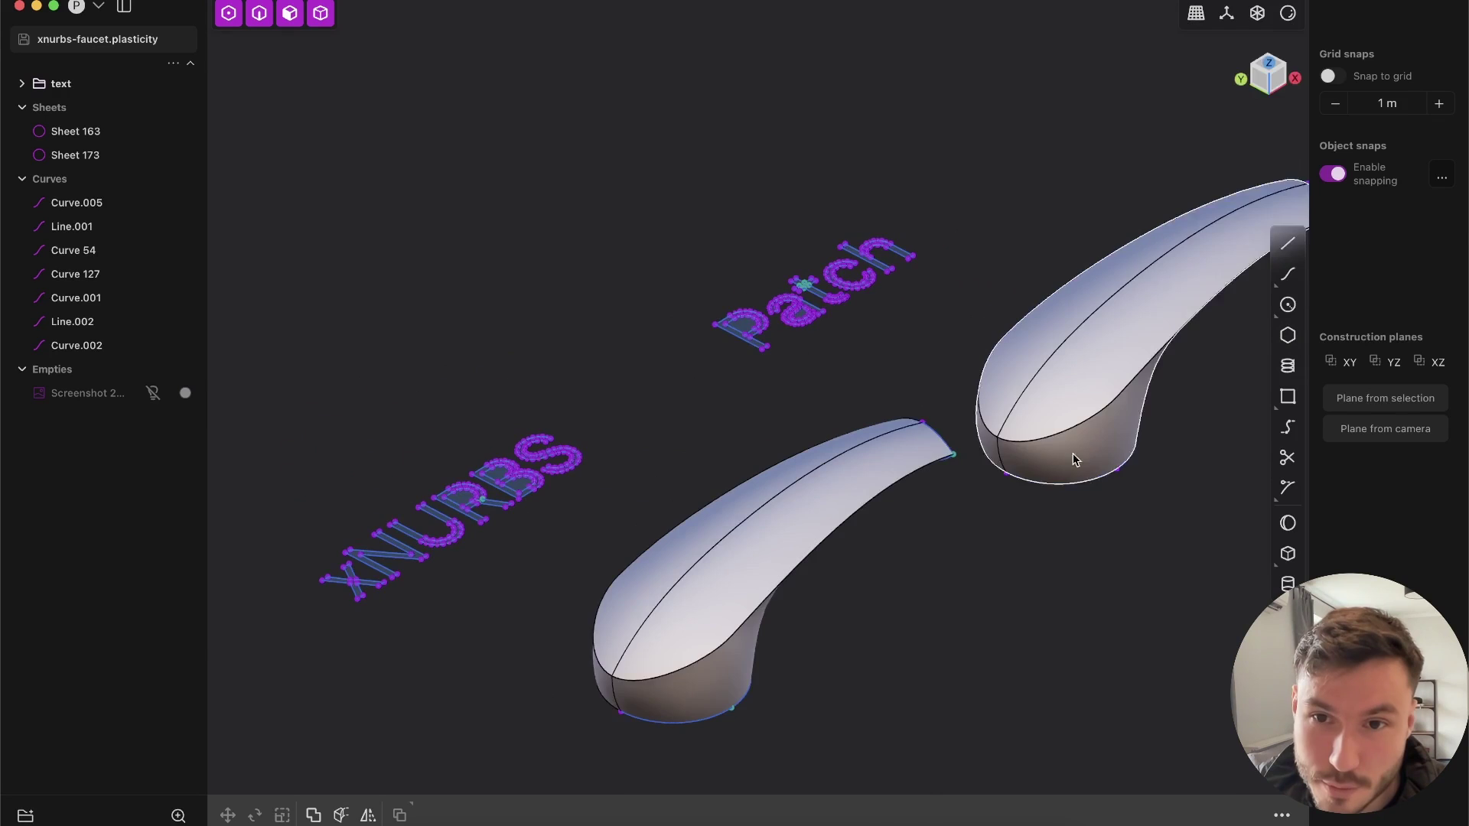
scroll(1033, 498, "up", 3)
key("shift+z")
scroll(1045, 451, "down", 3)
mouse_move(1056, 403)
middle_mouse_down()
mouse_move(1056, 502)
mouse_move(1054, 417)
middle_mouse_up()
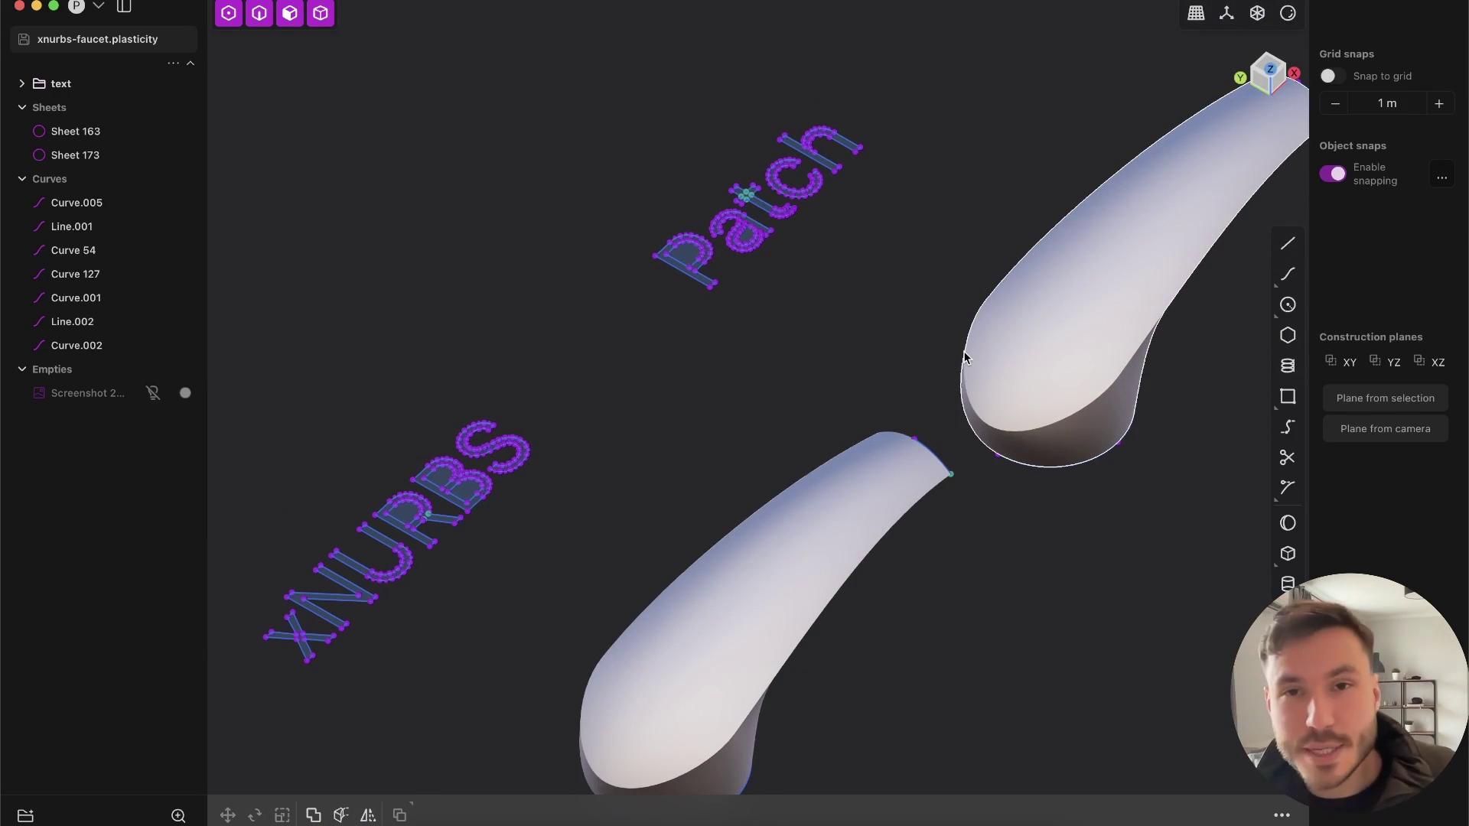
scroll(819, 436, "down", 3)
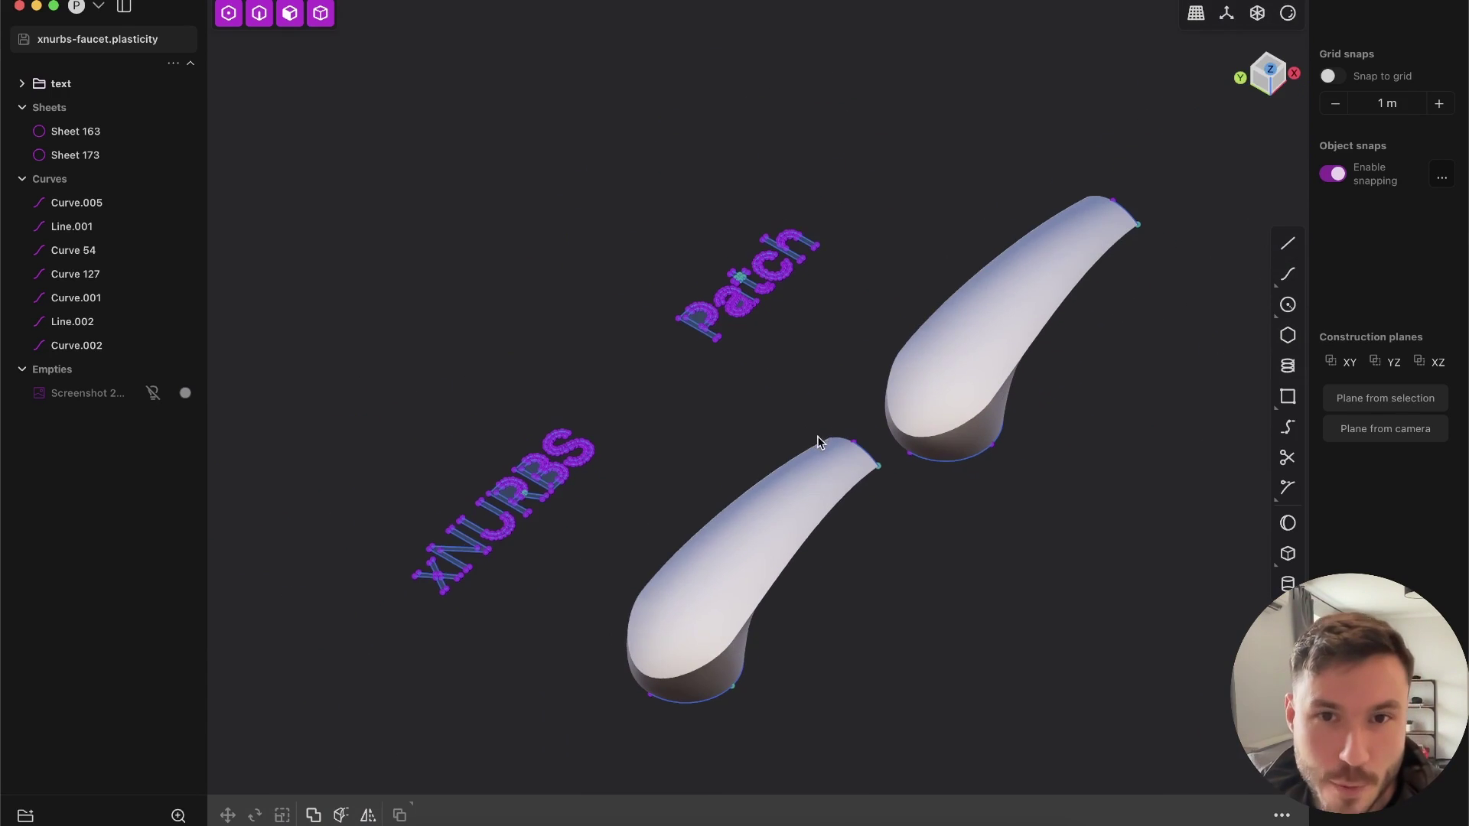
Compare both faucets in the glossy red matcap from above, from the underside and from the spout side.
key("2")
left_click_drag(375, 422, 602, 605)
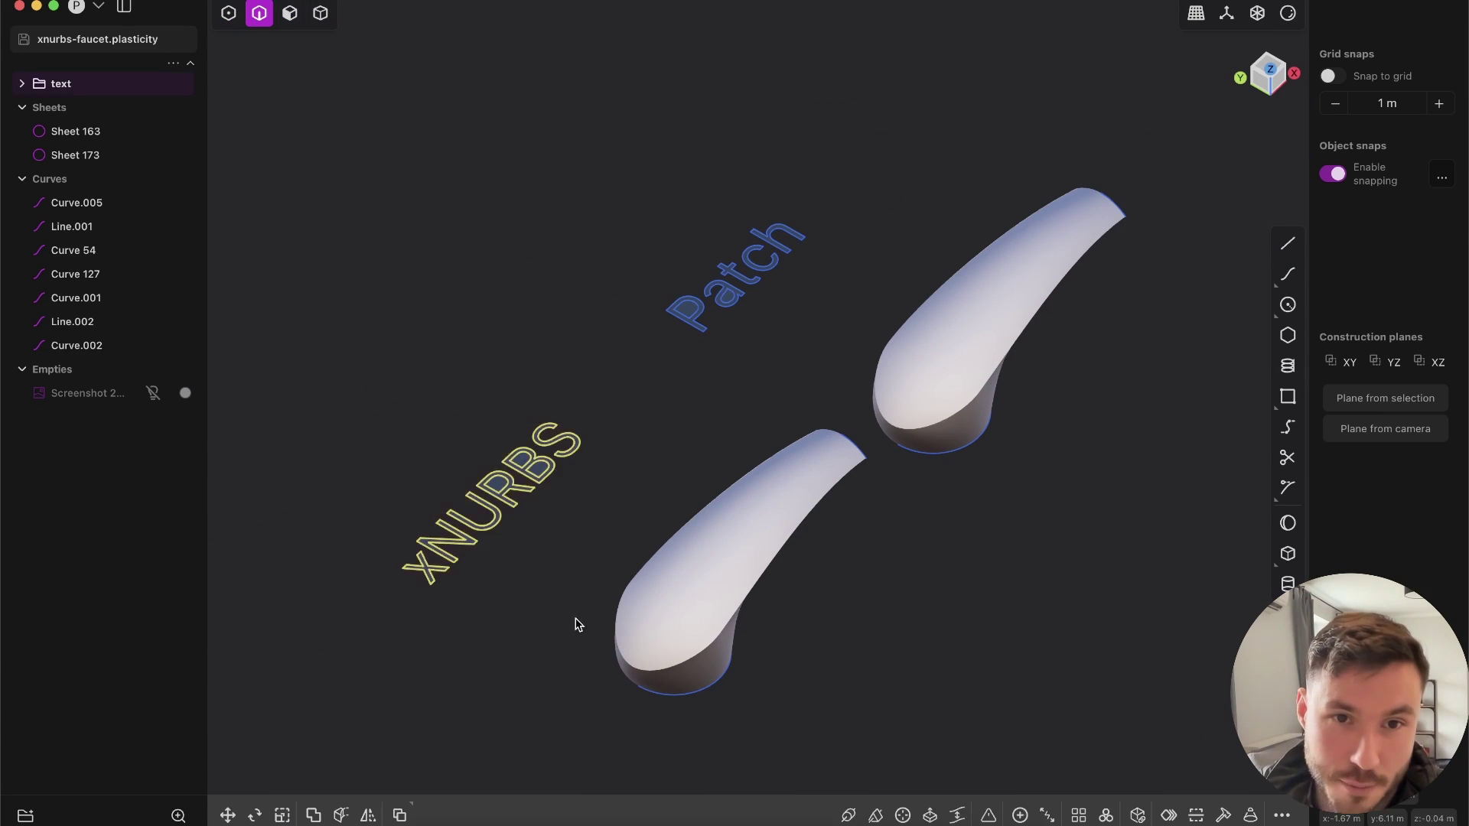
scroll(688, 490, "up", 2)
middle_click_drag(826, 391, 821, 481)
scroll(893, 349, "up", 5)
scroll(838, 418, "down", 3)
middle_click_drag(983, 379, 775, 593, "shift")
middle_click_drag(775, 594, 580, 336)
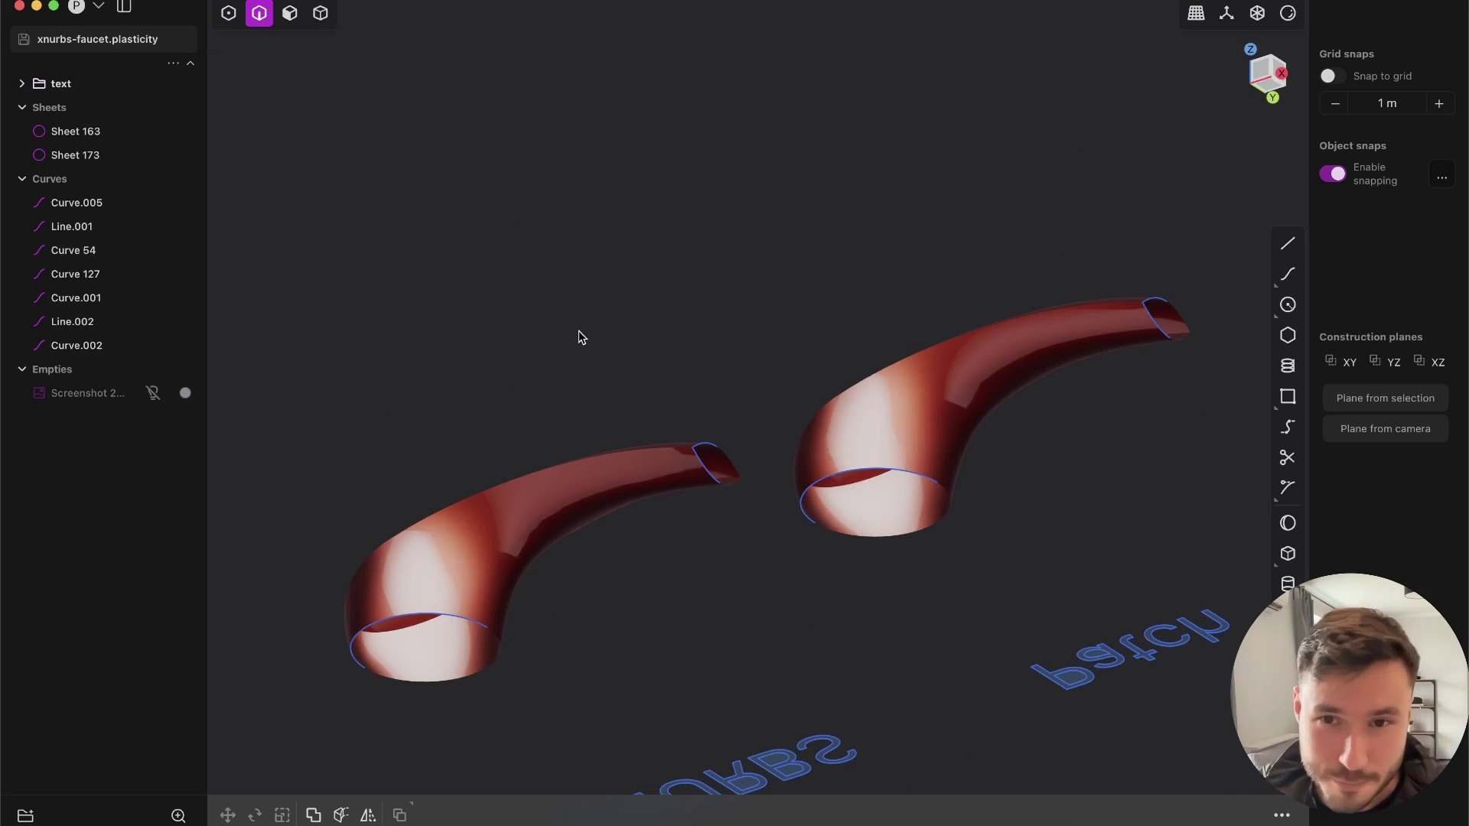
middle_click_drag(723, 405, 948, 472)
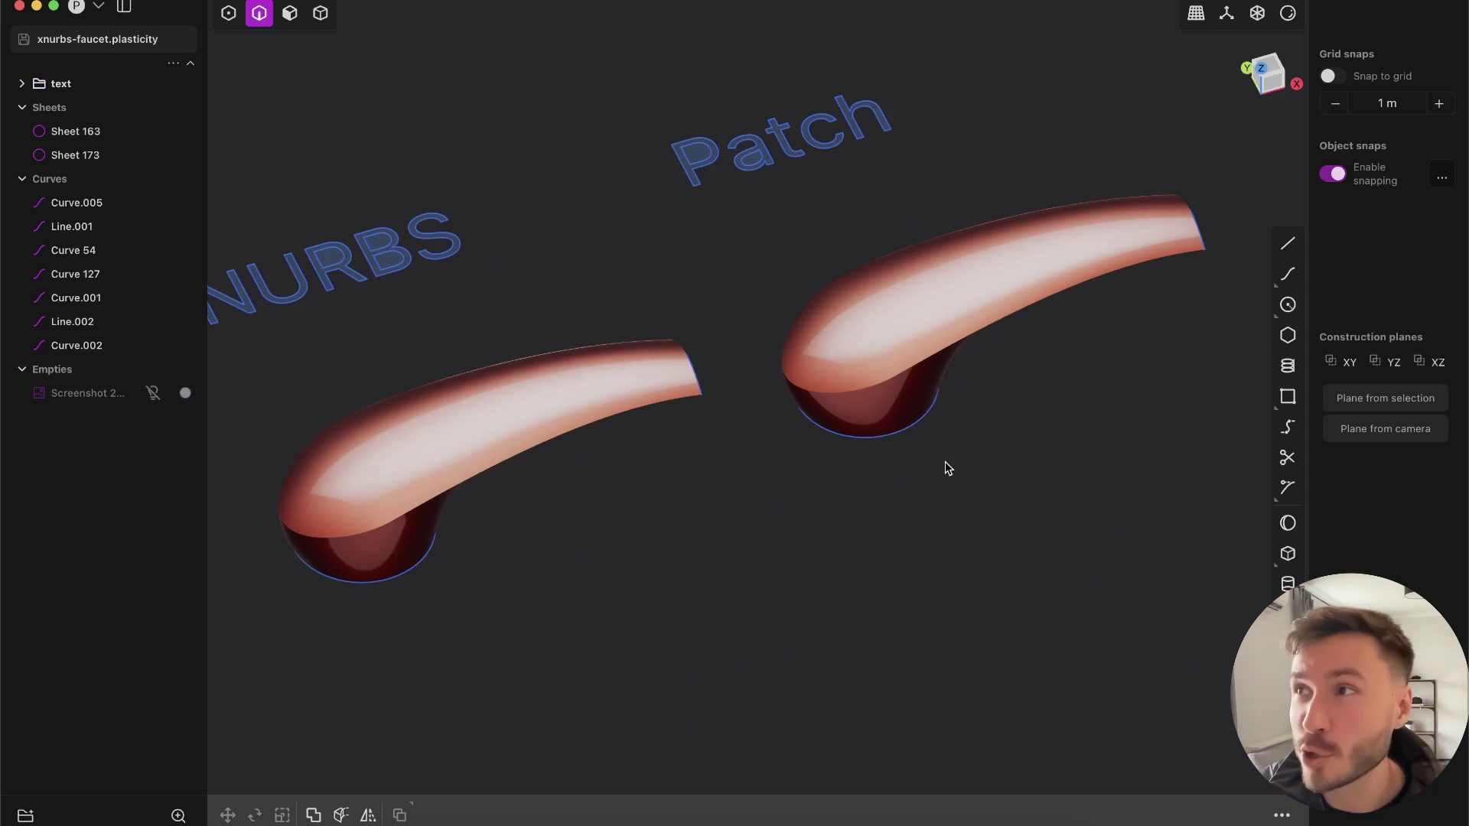
middle_click_drag(945, 463, 813, 360)
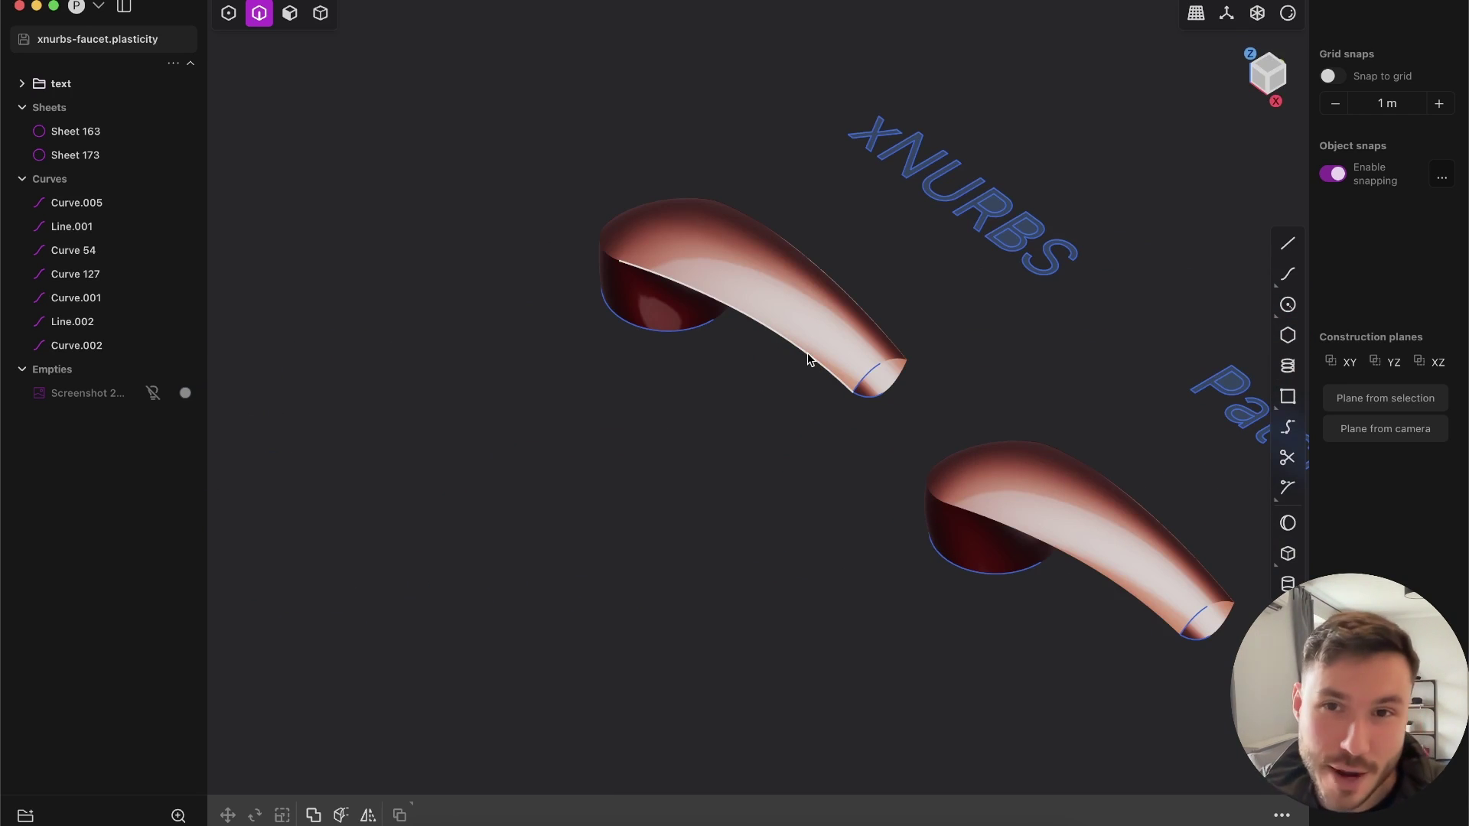
middle_click_drag(830, 277, 885, 320)
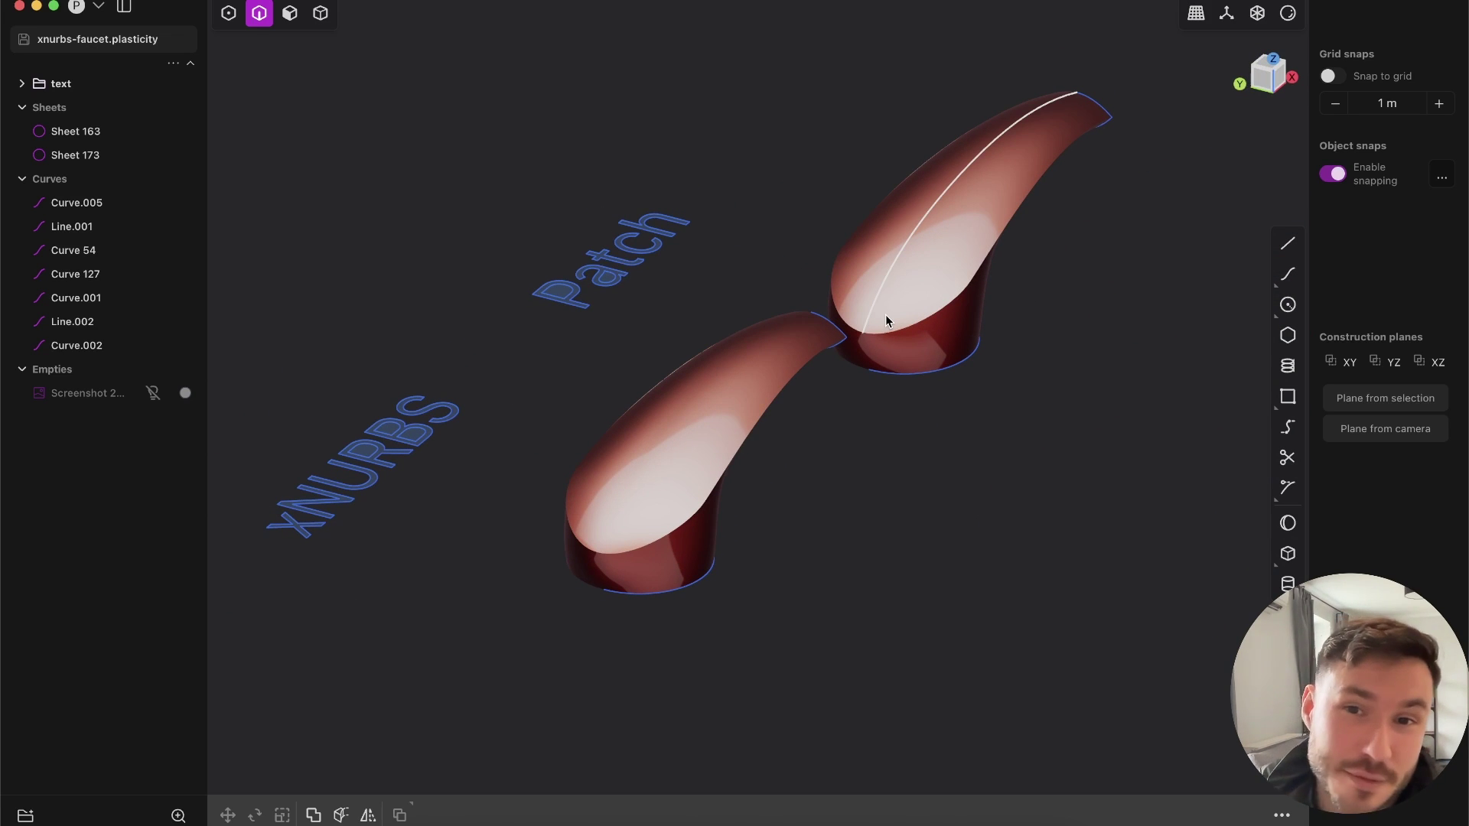
middle_click_drag(987, 322, 997, 50)
middle_click_drag(342, 450, 497, 611, "shift")
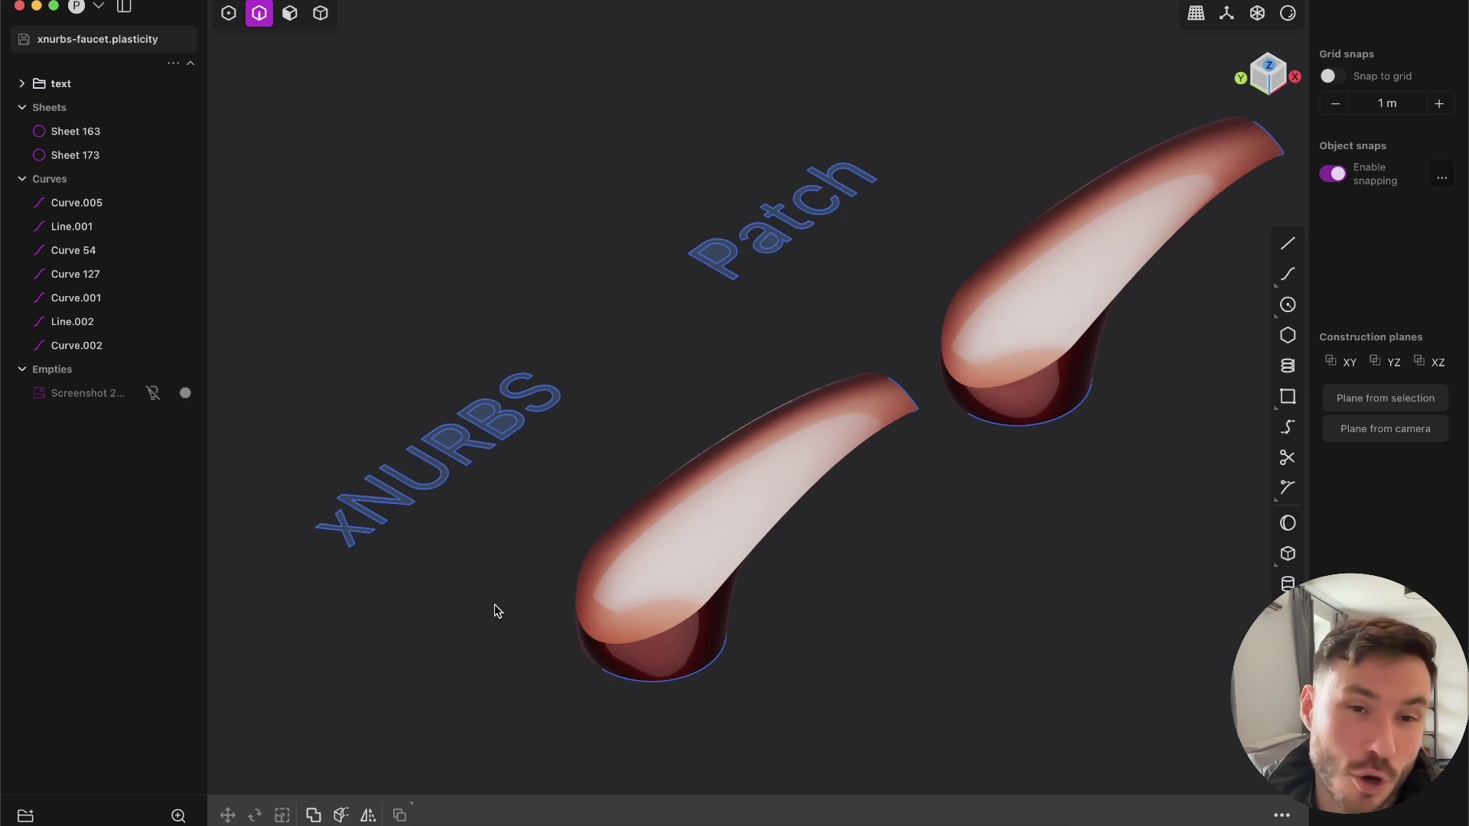
Examine the highlight transition across both tops' centre lines, up close and from a low front angle.
left_click_drag(491, 323, 487, 322)
mouse_move(549, 454)
middle_mouse_down()
mouse_move(508, 458)
mouse_move(557, 433)
middle_mouse_up()
middle_click_drag(669, 591, 375, 598)
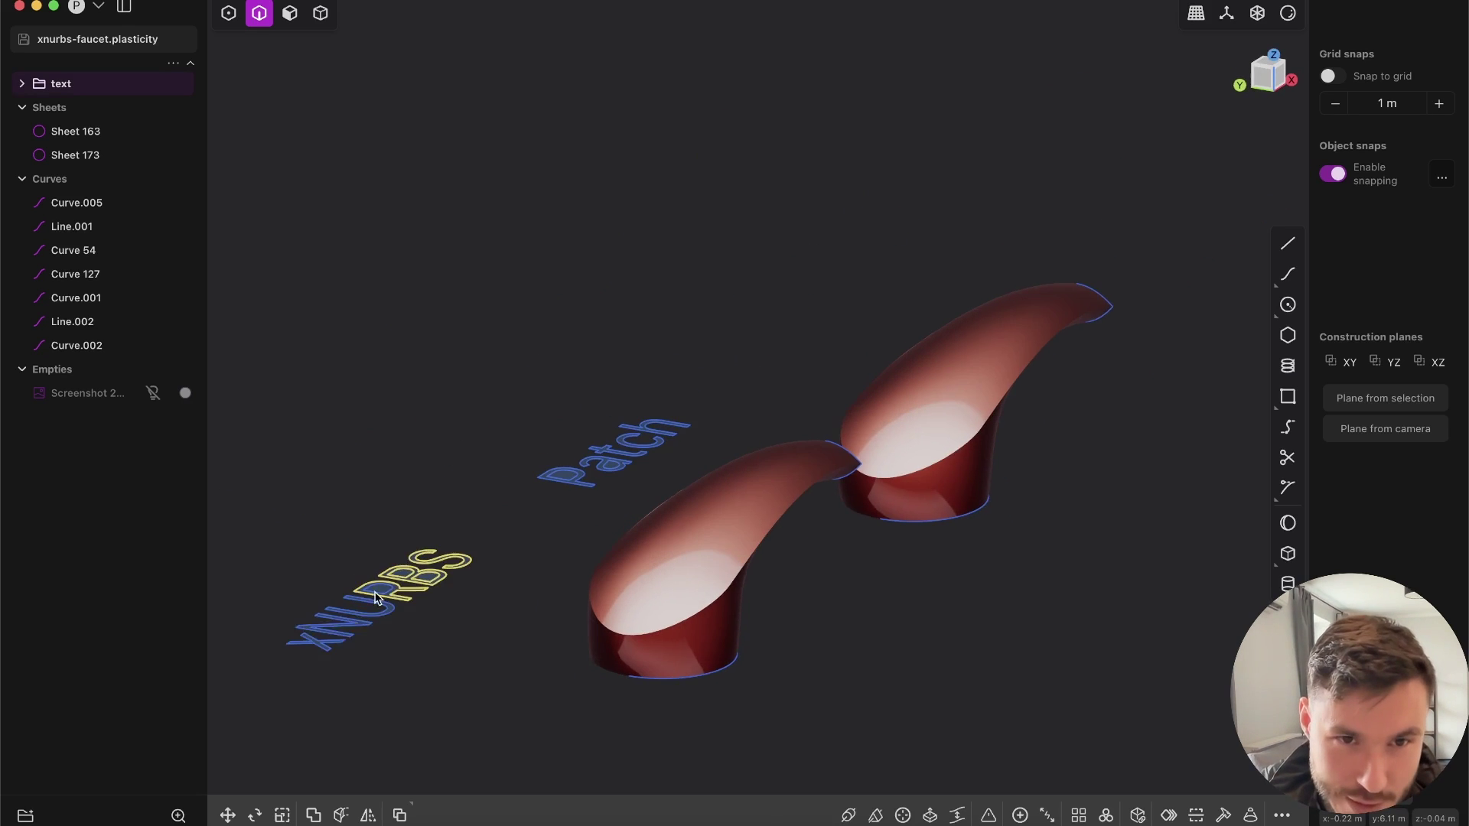
middle_click_drag(457, 716, 640, 388, "shift")
left_click_drag(599, 246, 800, 253)
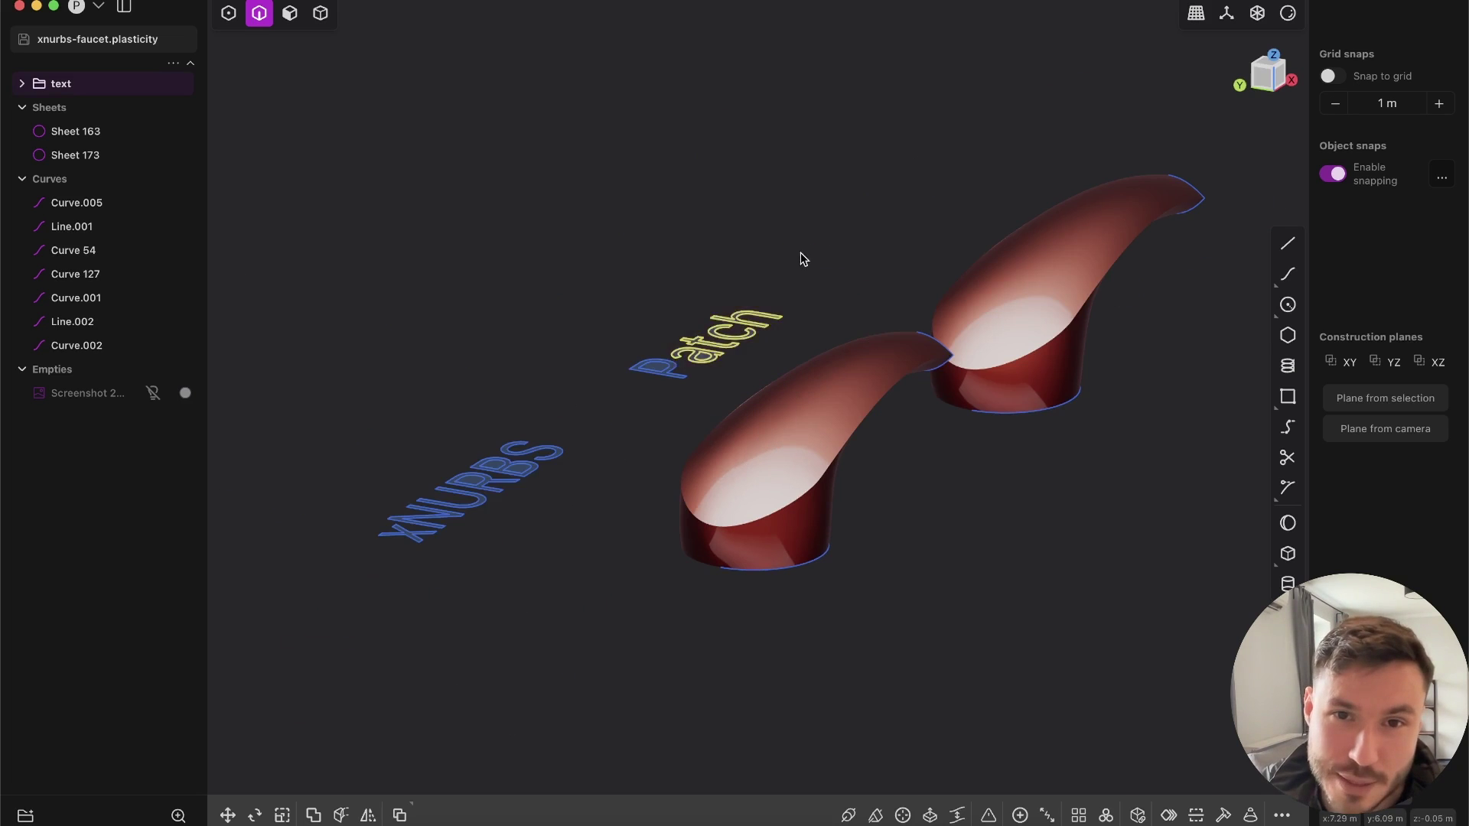
middle_click_drag(754, 474, 815, 460)
scroll(773, 584, "up", 5)
middle_click_drag(773, 583, 807, 390)
scroll(777, 534, "down", 3)
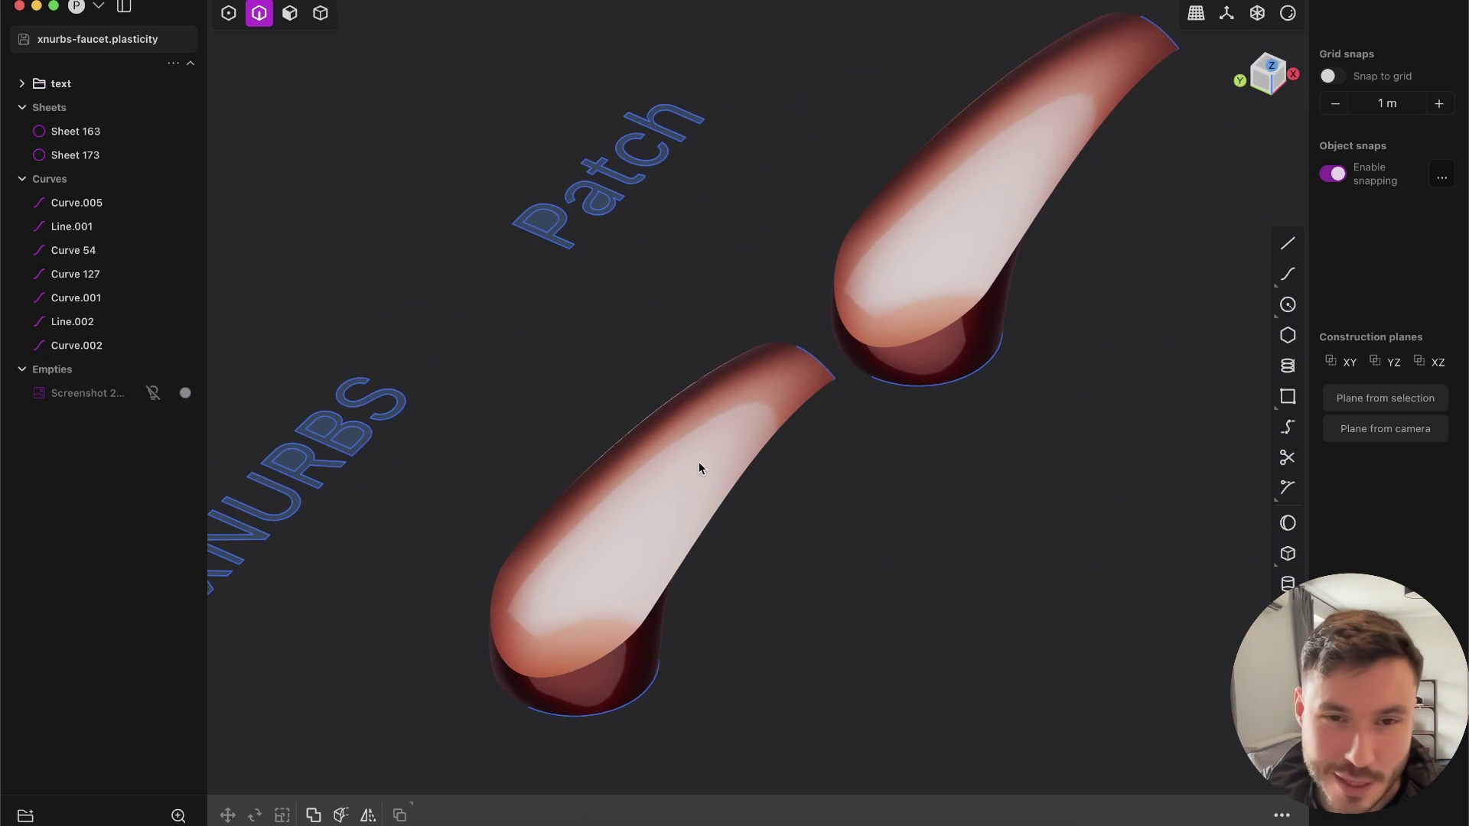
scroll(553, 338, "down", 3)
middle_click_drag(610, 268, 641, 402, "shift")
scroll(640, 401, "up", 5)
middle_click_drag(658, 536, 701, 462)
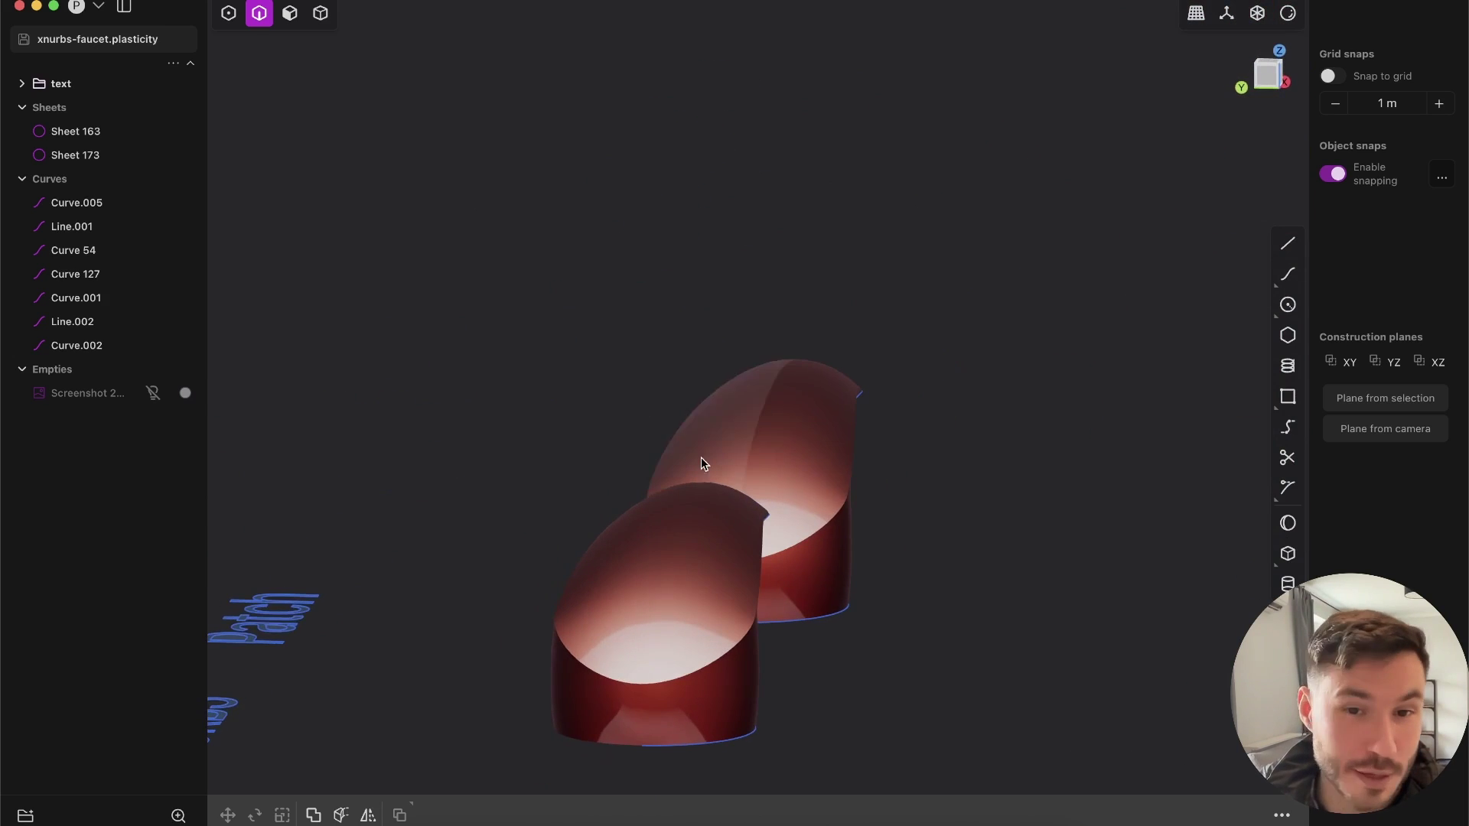
middle_click_drag(765, 429, 840, 485)
left_click(839, 485)
key("f")
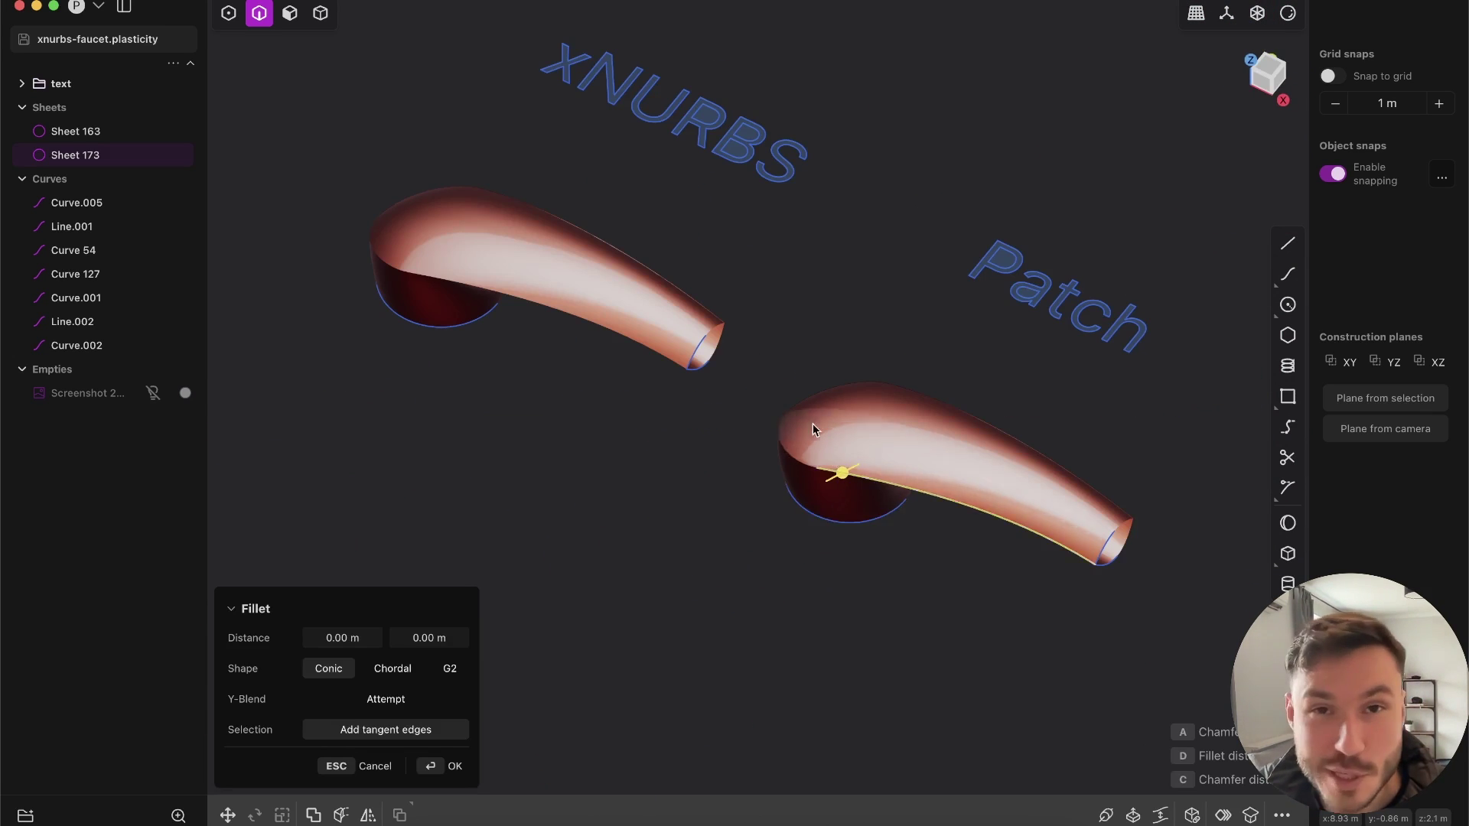
middle_click_drag(812, 428, 1049, 429)
Compare the highlights on the xNURBS and Patch faucets side by side, from above and from a low side view.
left_click_drag(514, 145, 881, 348)
middle_click_drag(911, 349, 1027, 418)
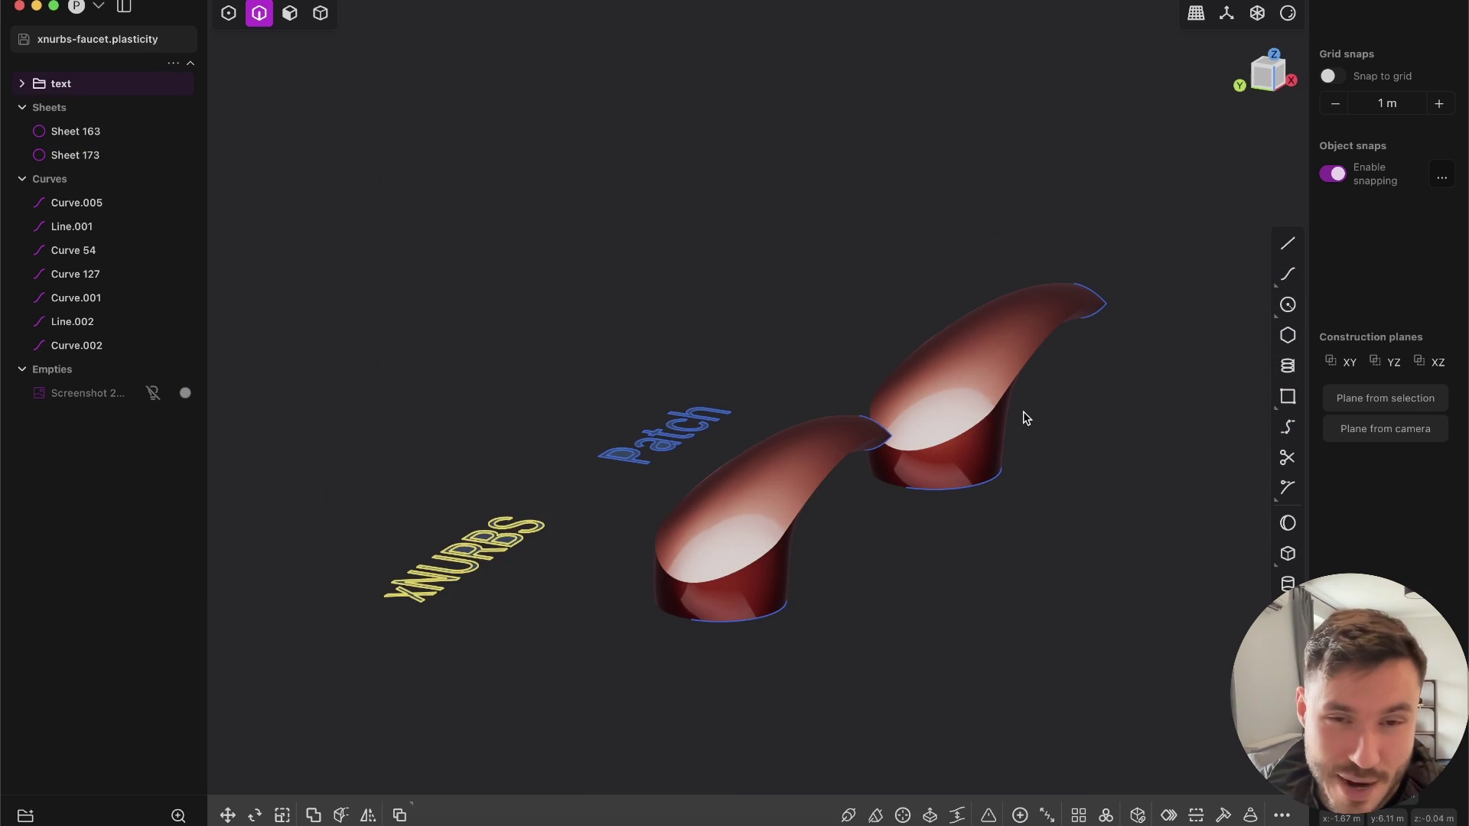
middle_click_drag(780, 387, 732, 525)
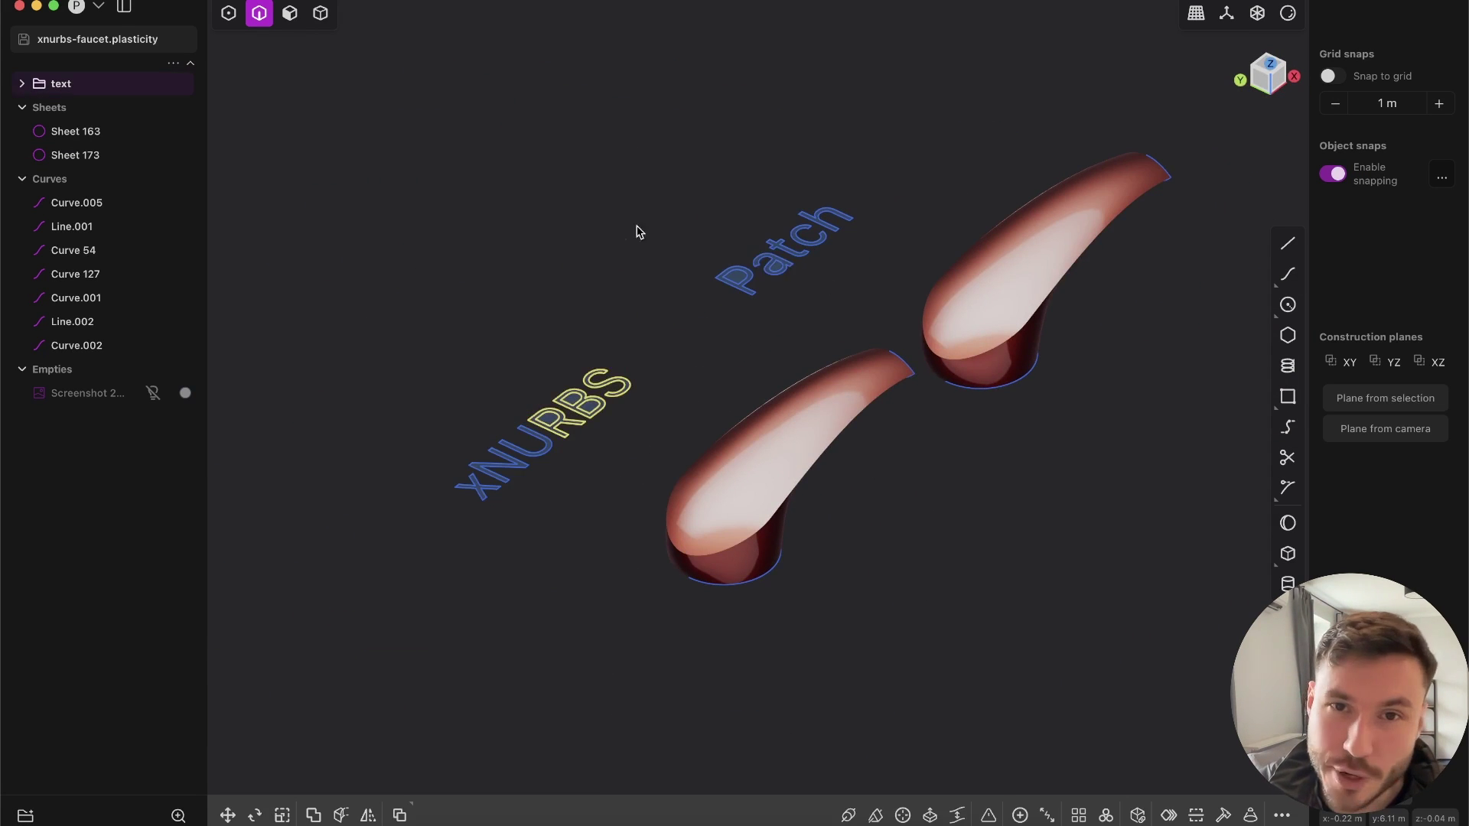
middle_click_drag(835, 265, 808, 345, "shift")
middle_click_drag(808, 464, 827, 386, "shift")
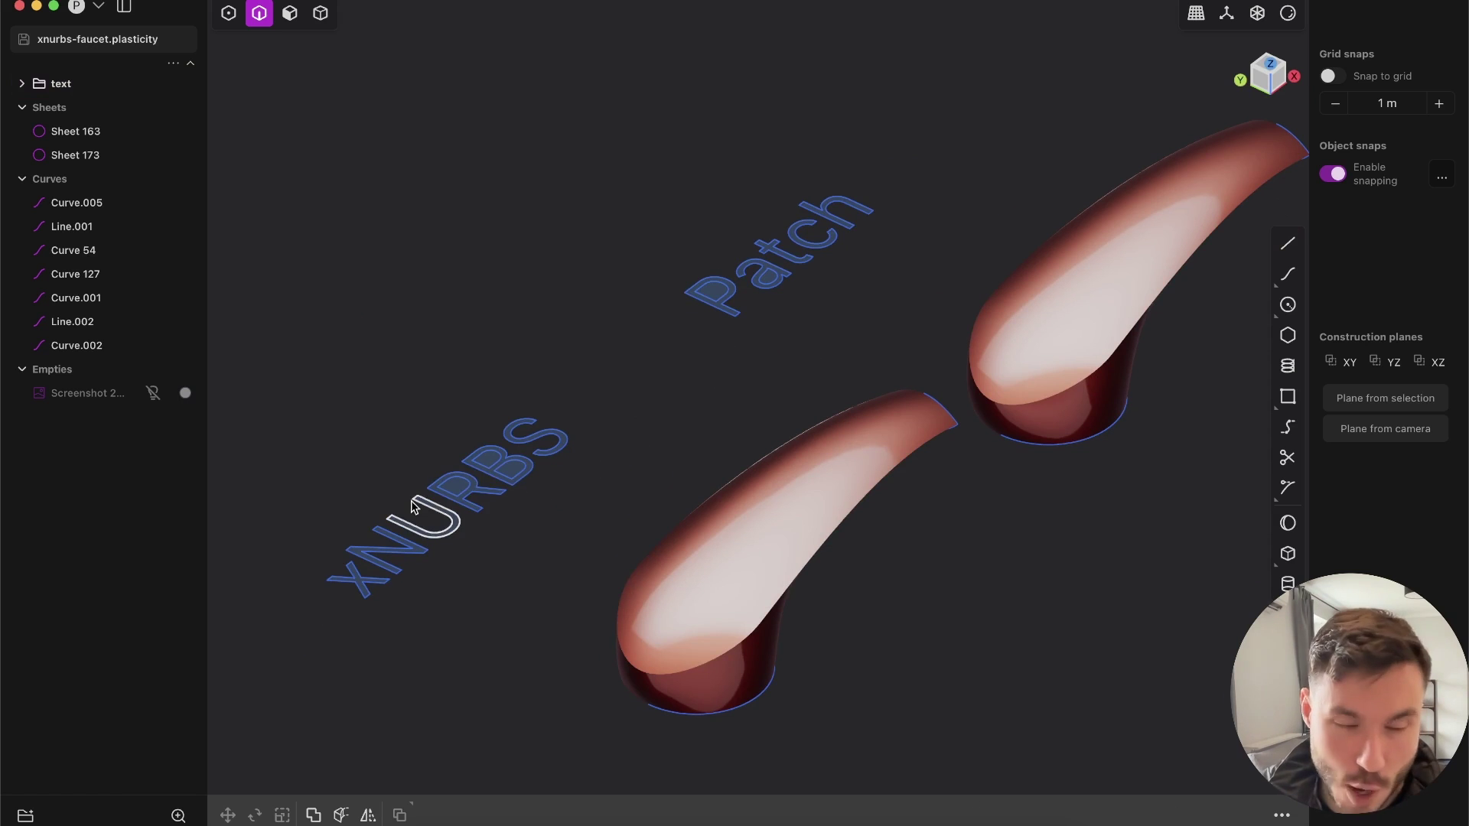
middle_click_drag(550, 469, 556, 432)
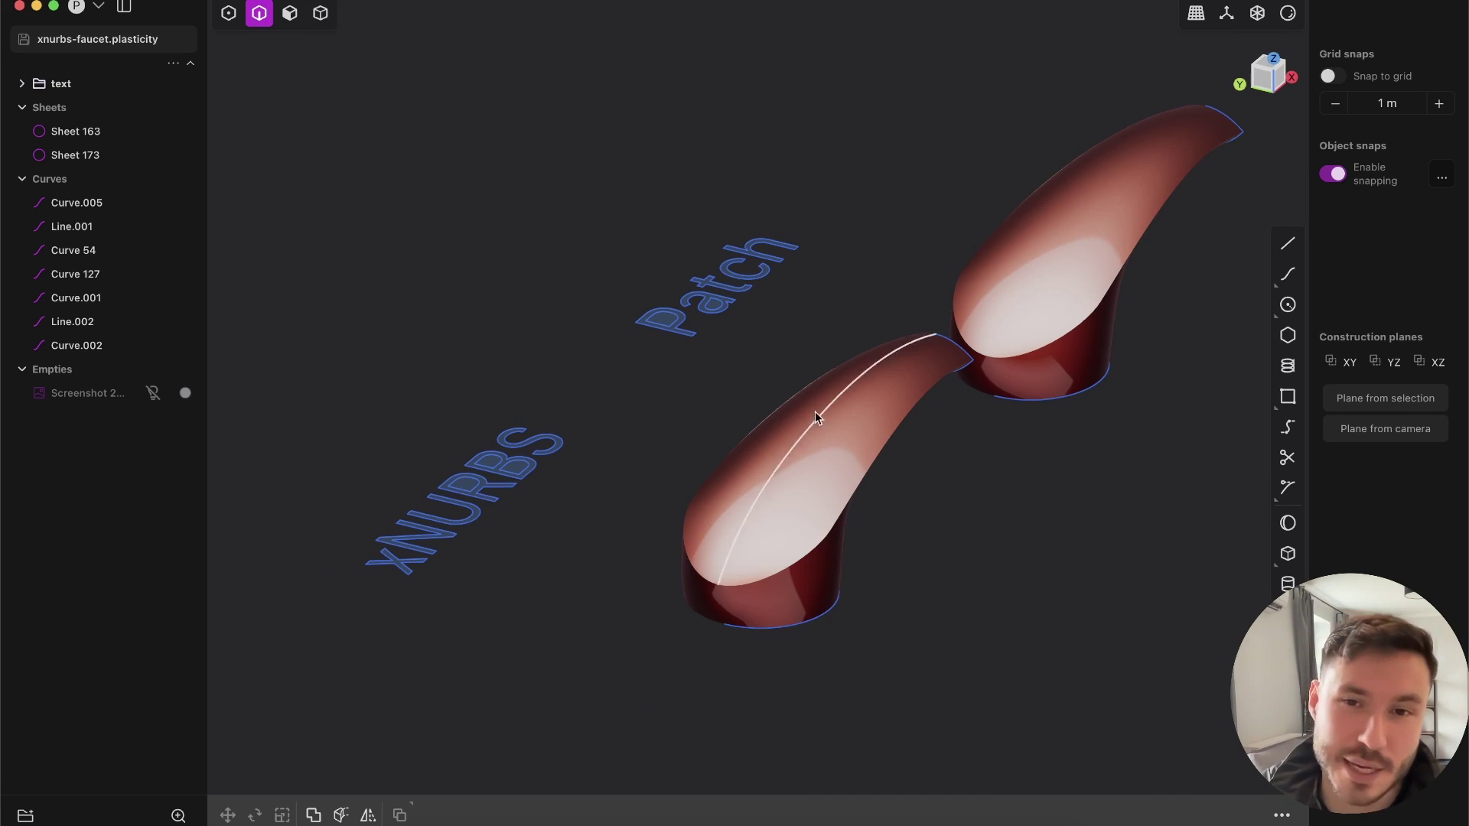
middle_click_drag(814, 417, 841, 478)
middle_click_drag(829, 324, 769, 465)
scroll(769, 465, "down", 3)
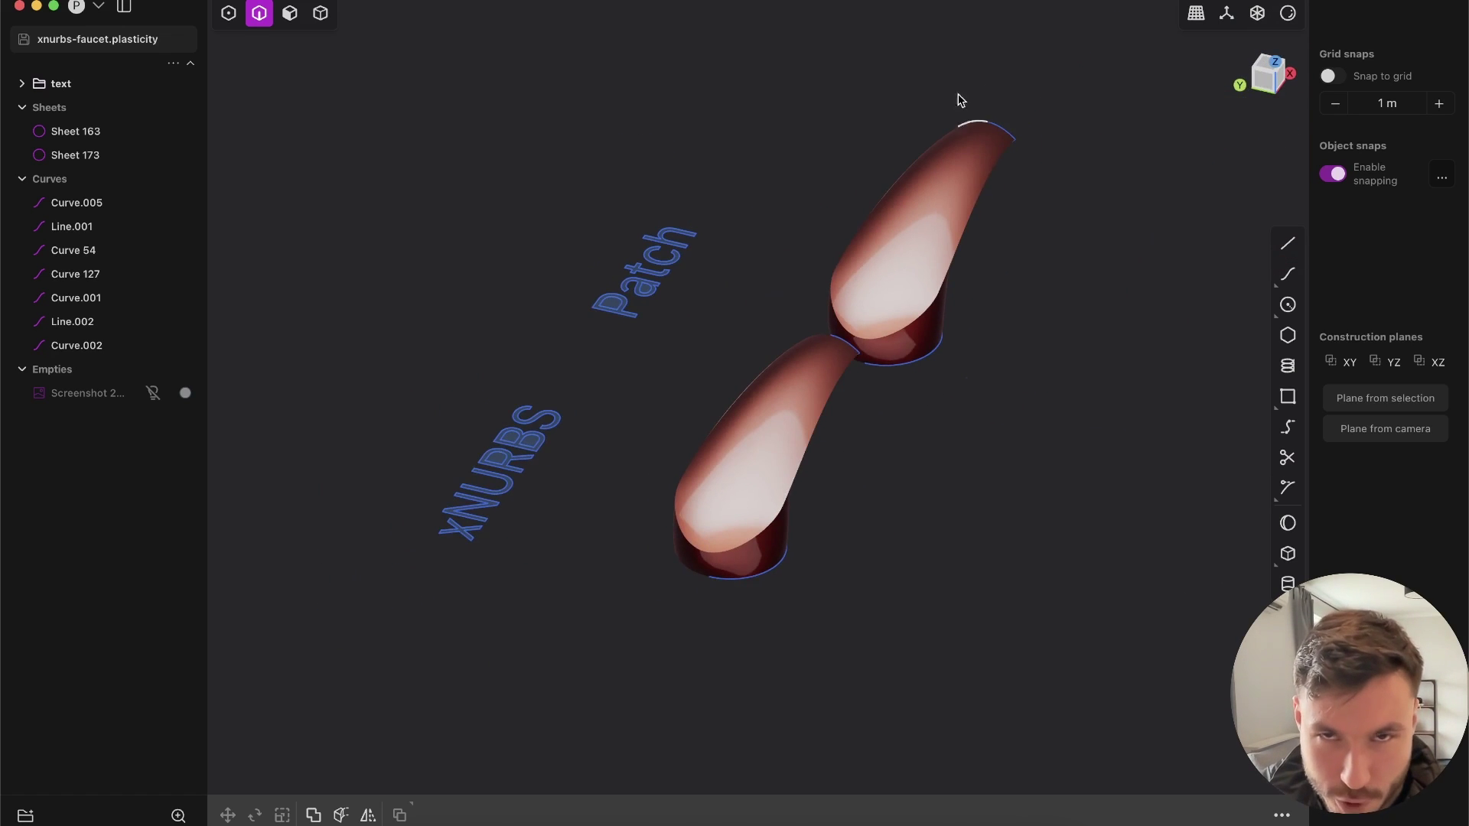
middle_click_drag(961, 101, 974, 446)
scroll(938, 450, "up", 5)
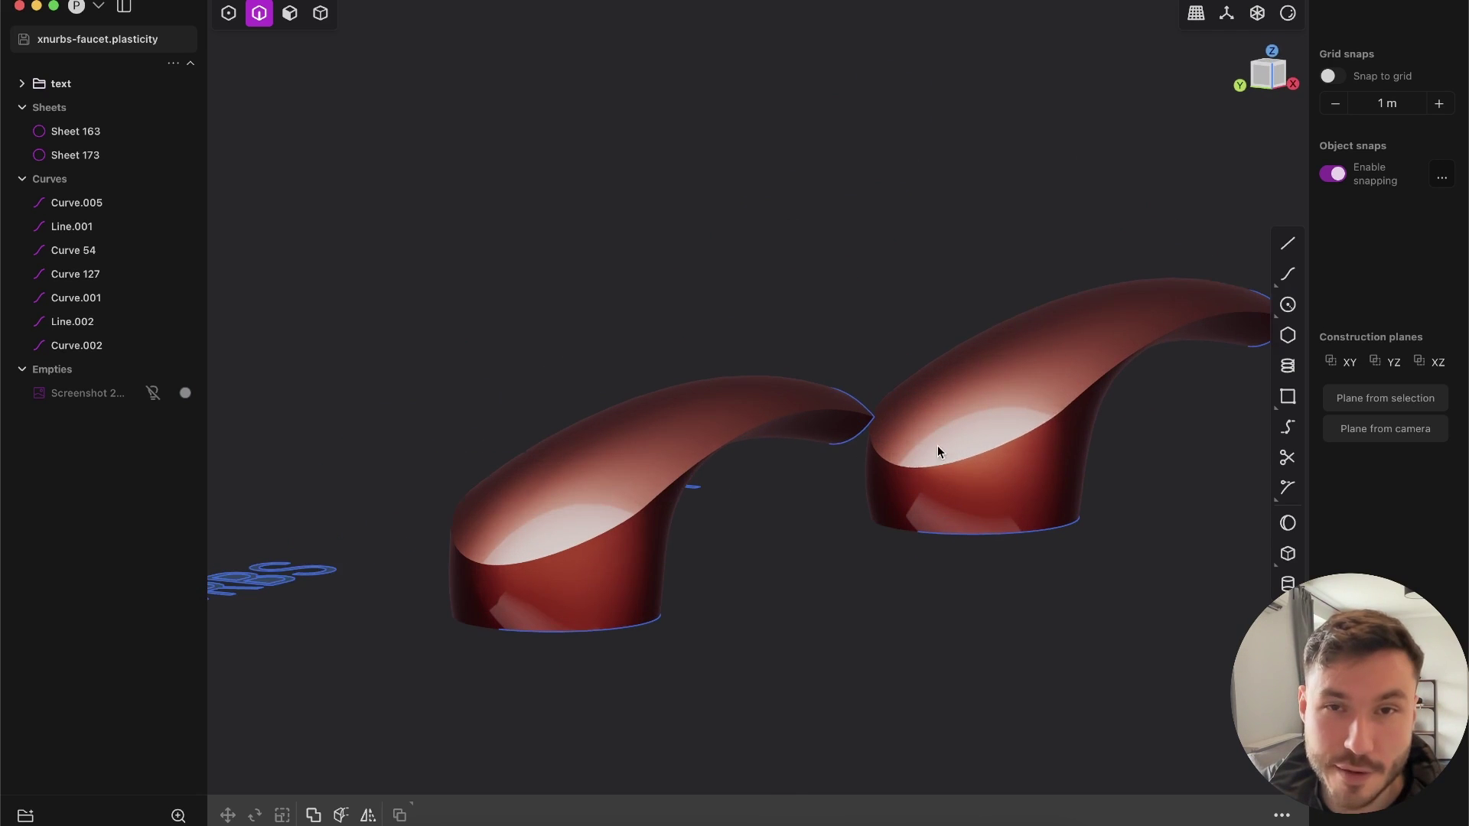